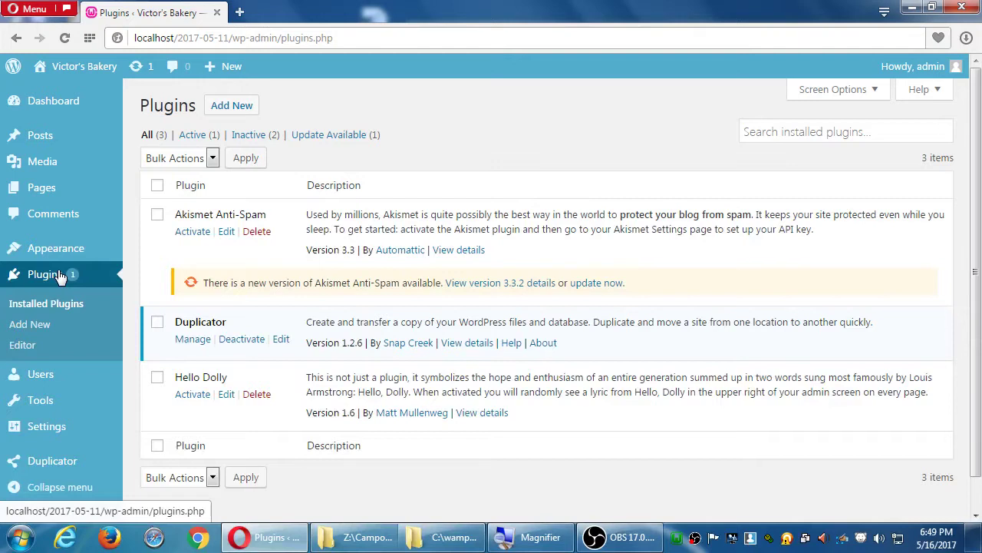
Step: Open a blank Notepad document and move its window up over the plugins list
key("super")
type("note")
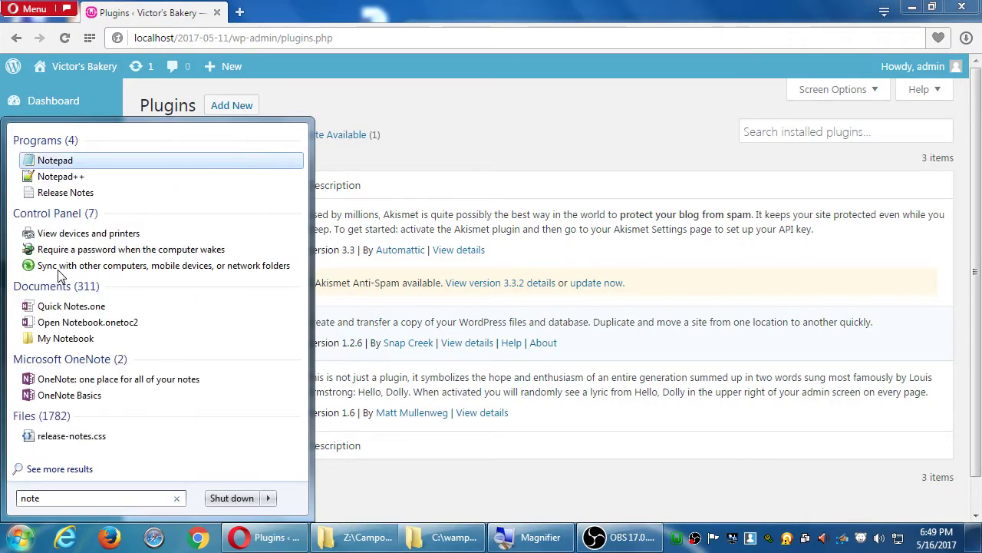
key("Return")
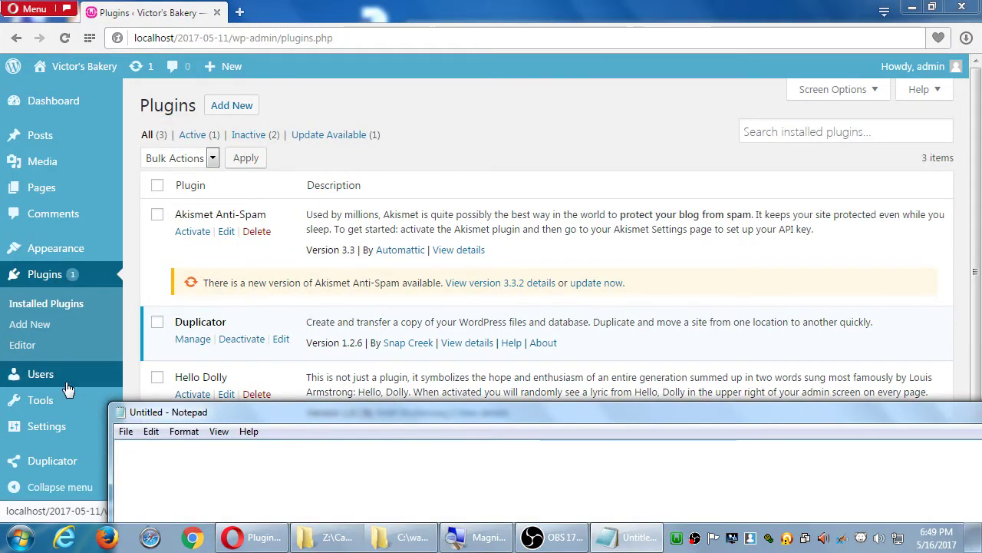
left_click_drag(262, 412, 452, 198)
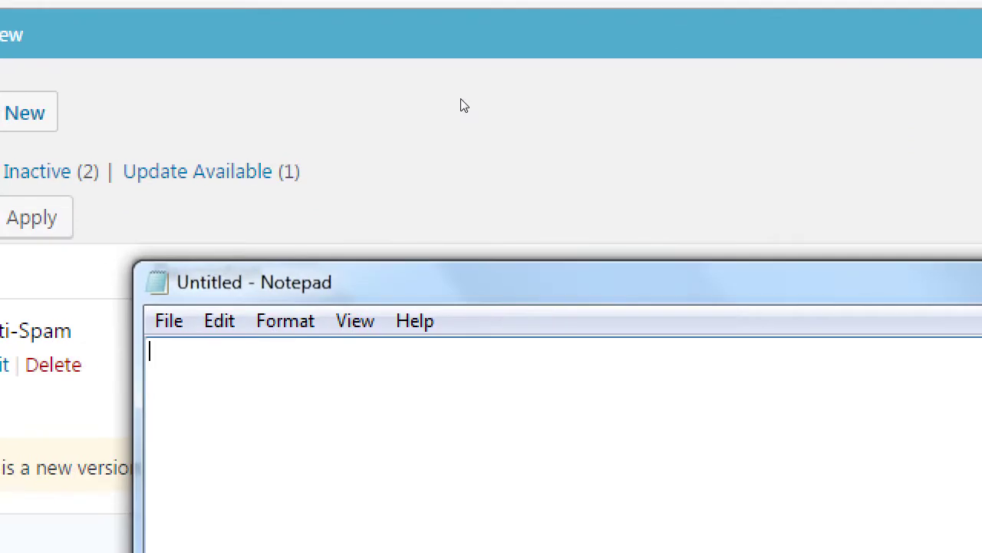
Step: Write "WordPress Plugins" as the heading of the notes
type("WordPress pul")
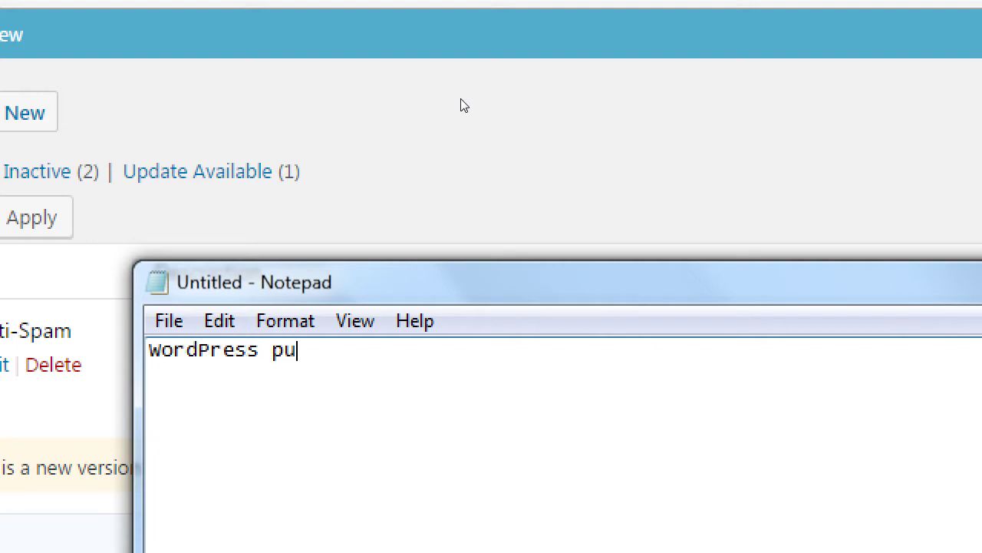
key("BackSpace")
key("BackSpace")
key("BackSpace")
type("Plugins")
Step: Add an indented line under the heading reading "Plugins are mini apps to add features to your site"
key("Return")
key("Tab")
type("Plu8gin")
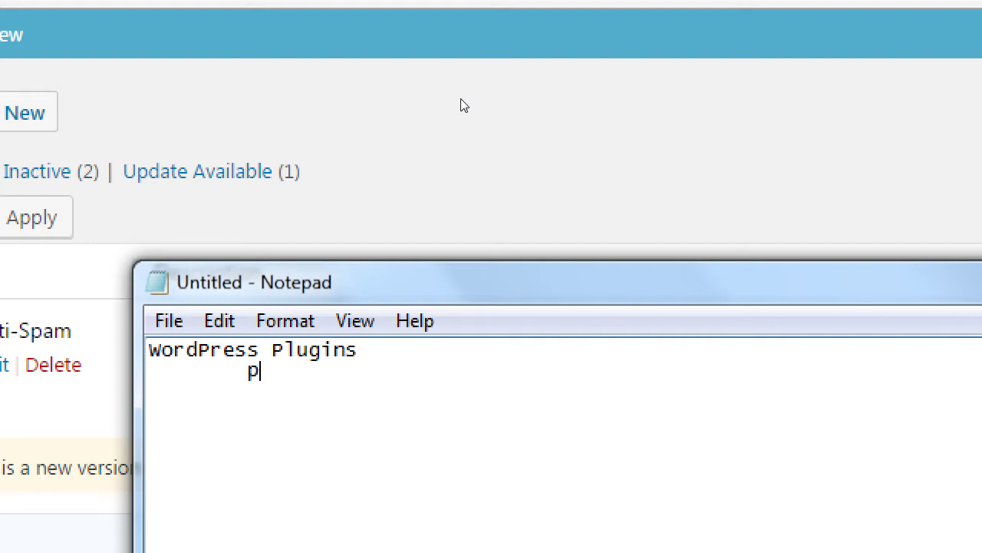
key("BackSpace")
key("BackSpace")
key("BackSpace")
key("BackSpace")
type("gins are mini apps ")
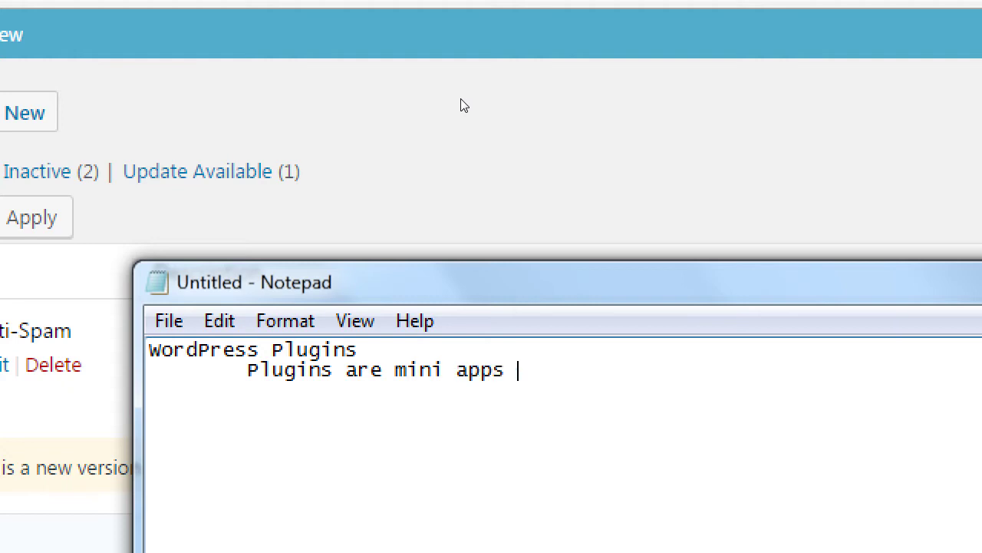
type("to add features to your site")
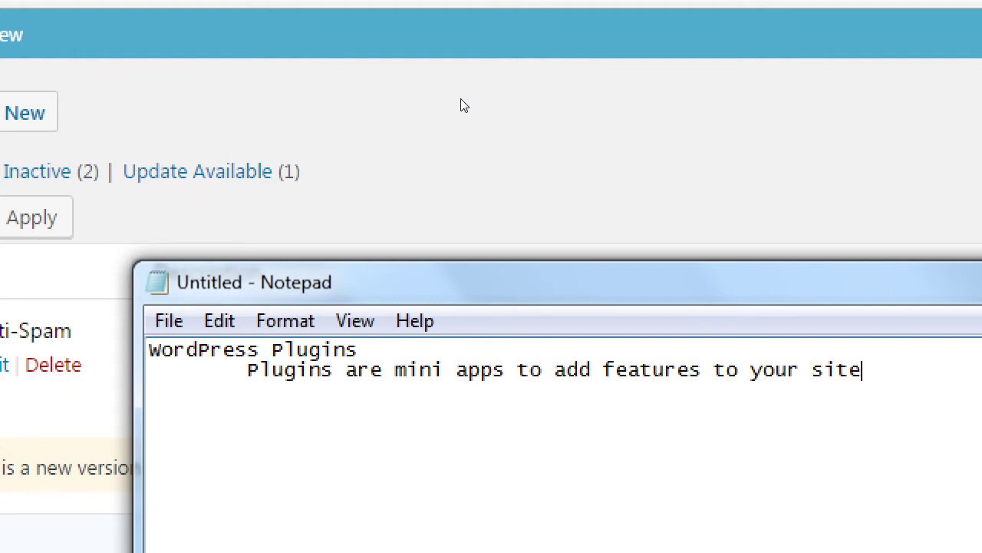
Step: Start saving the notes and choose the Desktop as the save location
key("ctrl+s")
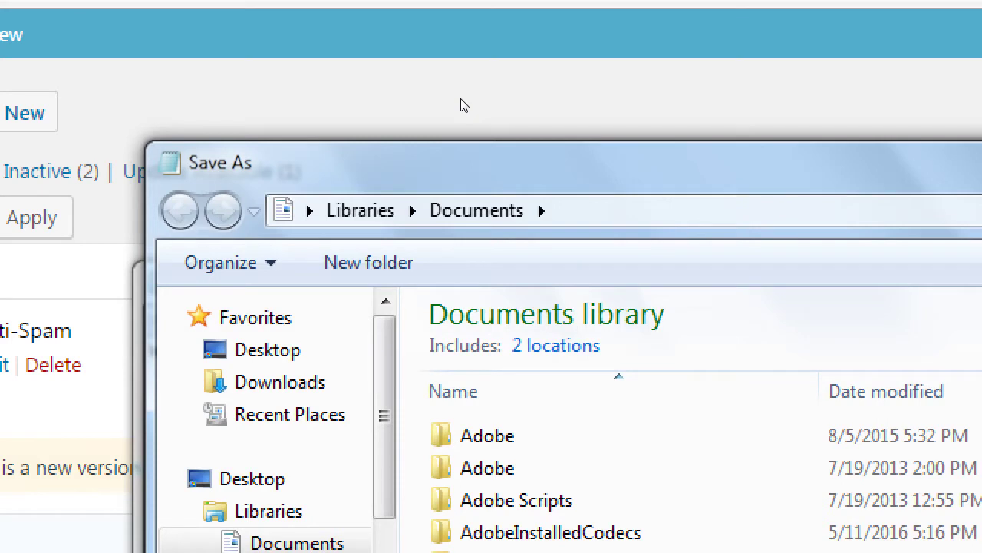
key("Escape")
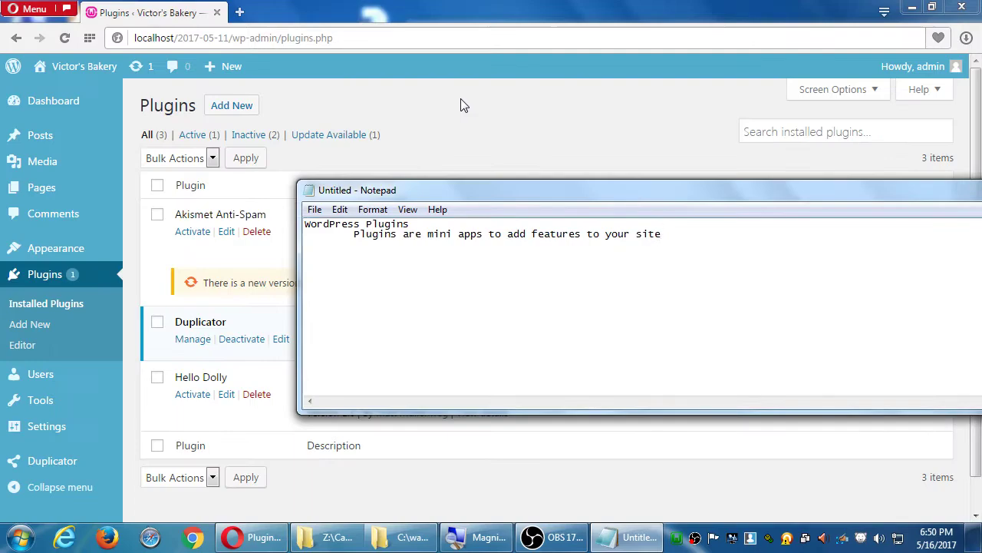
key("ctrl+s")
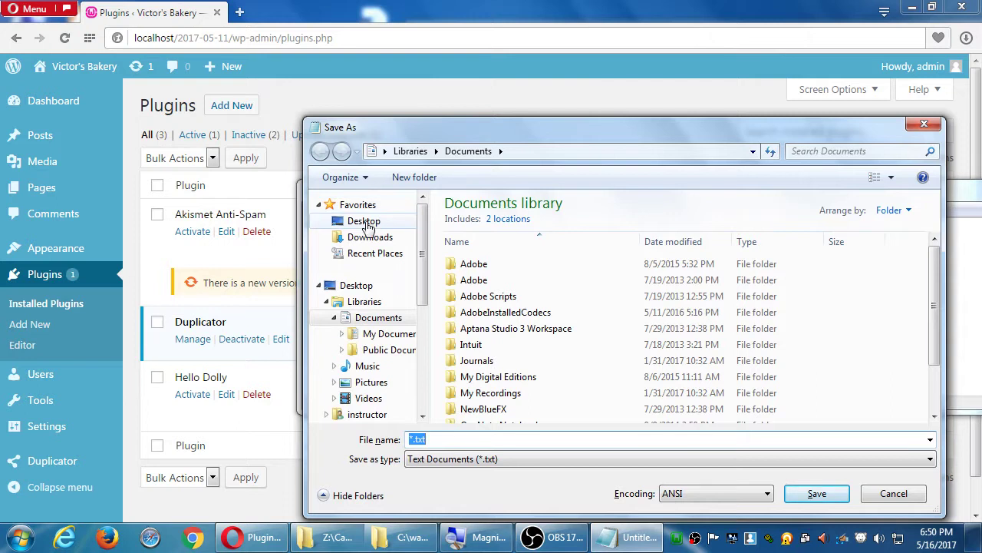
left_click(365, 222)
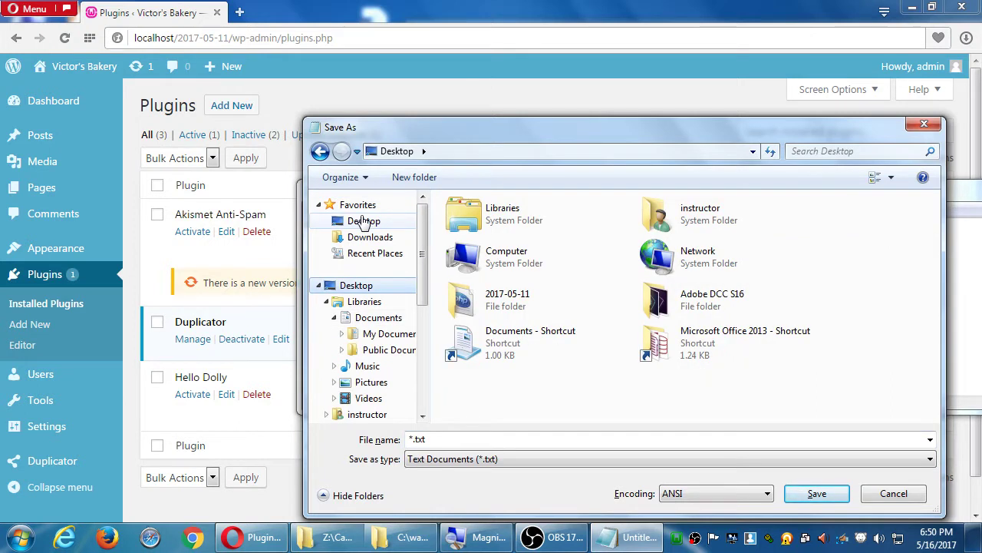
left_click(550, 445)
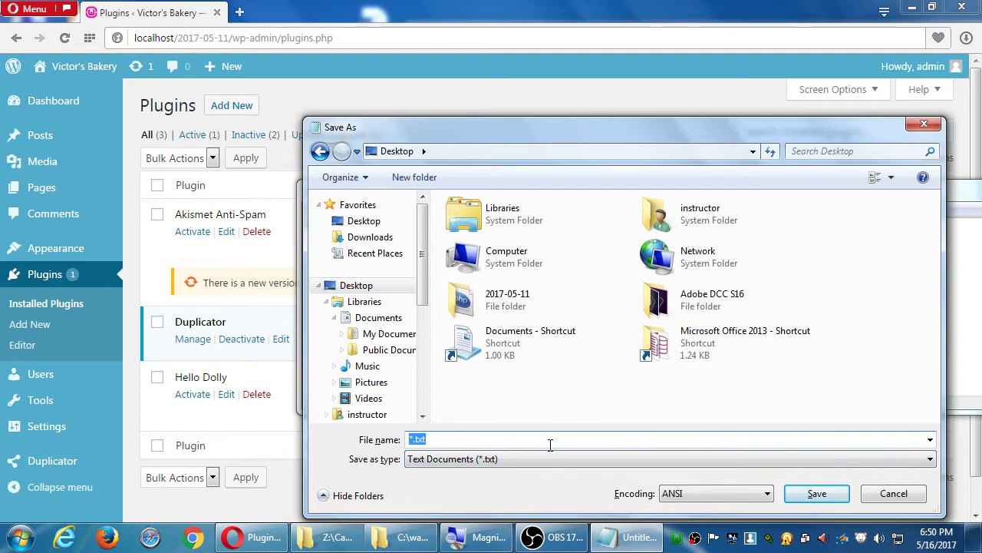
type("2017-")
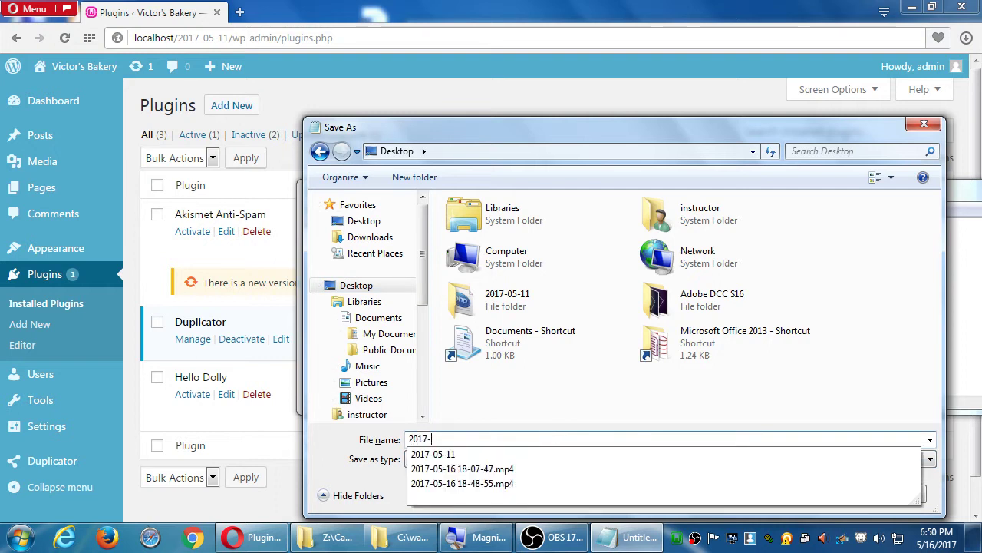
type("05-11")
key("Return")
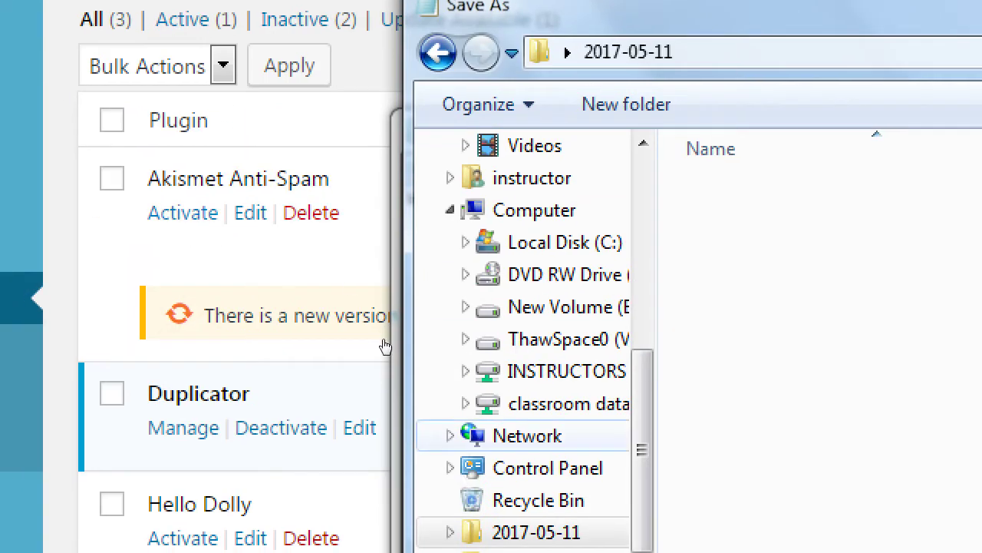
scroll(423, 213, "up", 4)
left_click(442, 192)
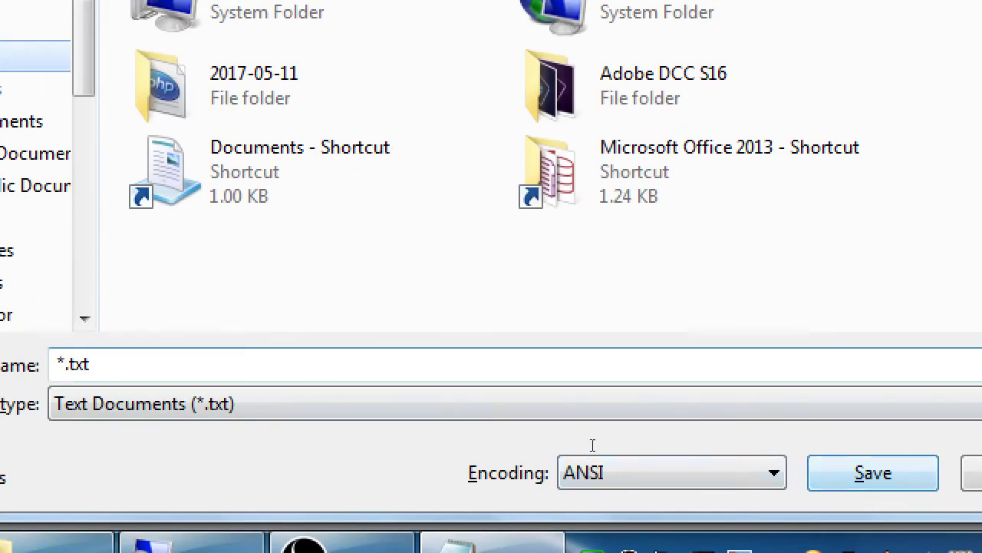
Step: Name the text file 2017-05-16 and save it on the Desktop
key("alt+n")
type("2017-")
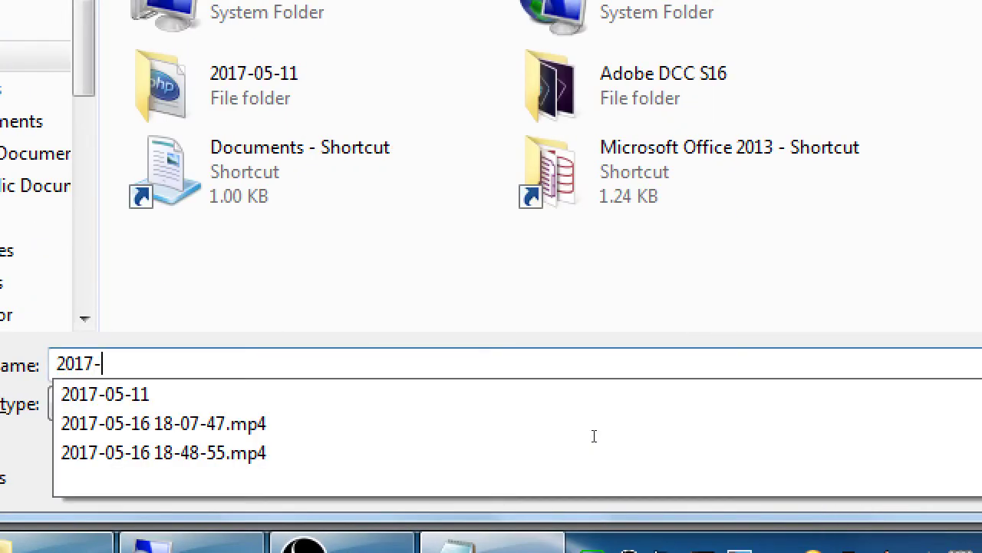
key("Down")
key("BackSpace")
type("6")
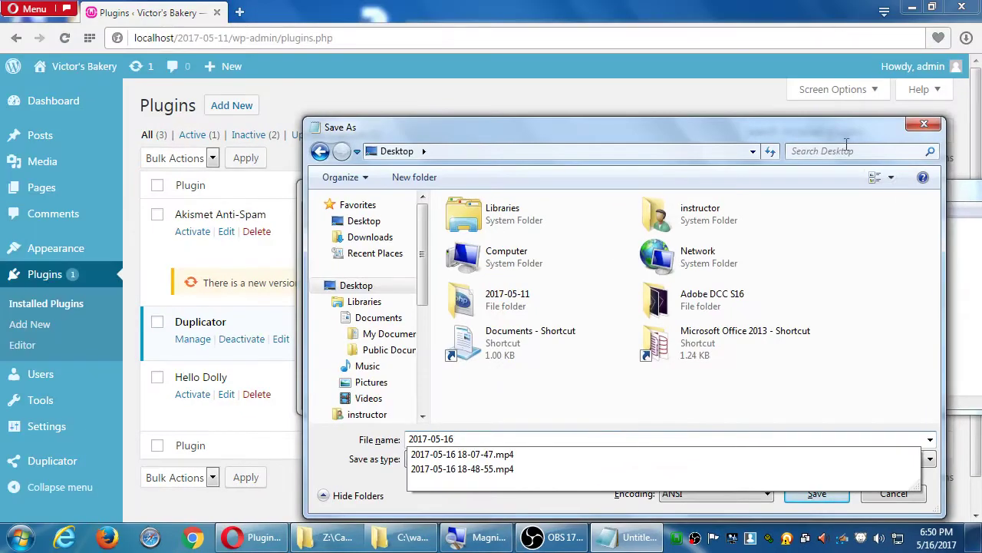
key("Escape")
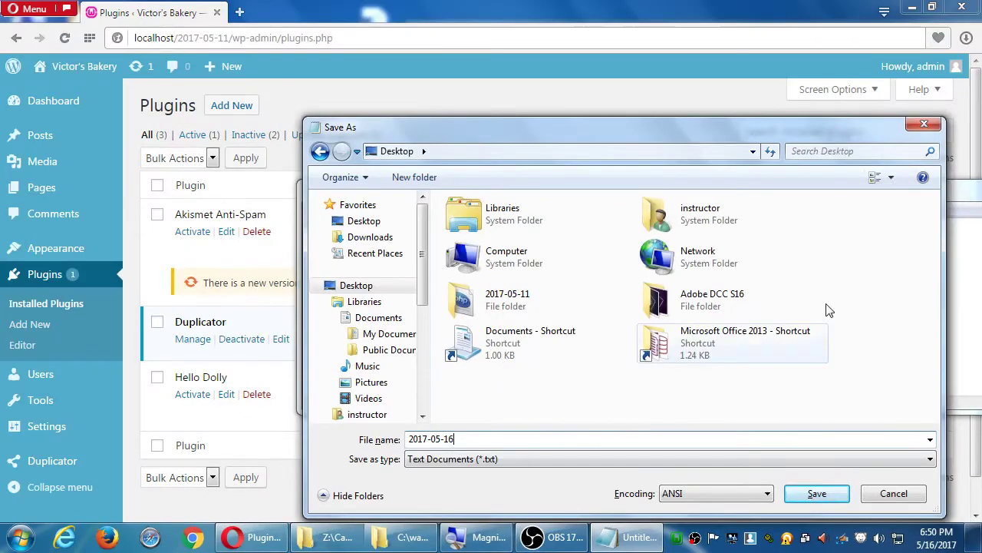
left_click(816, 494)
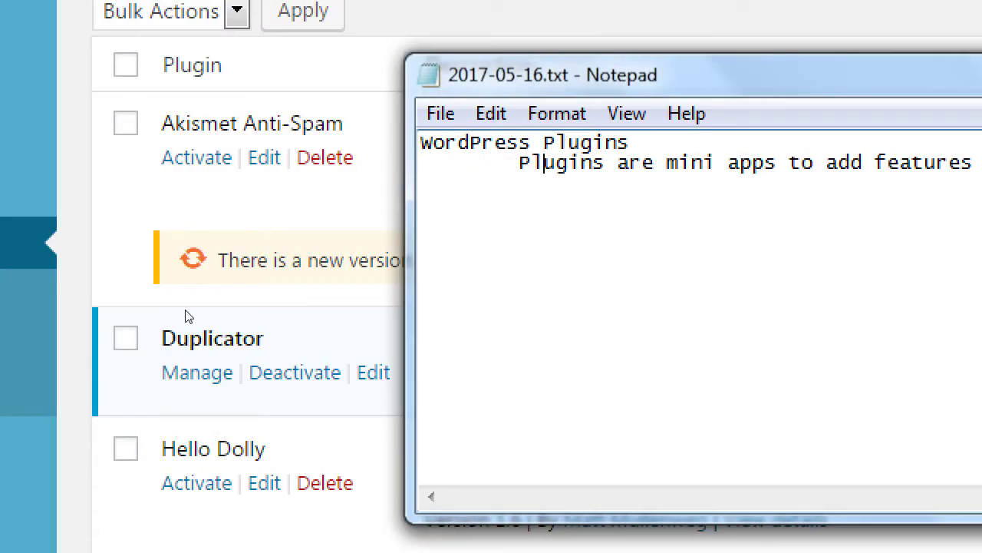
Step: Switch to the browser to review the list of installed WordPress plugins
key("Down")
key("Down")
left_click(132, 288)
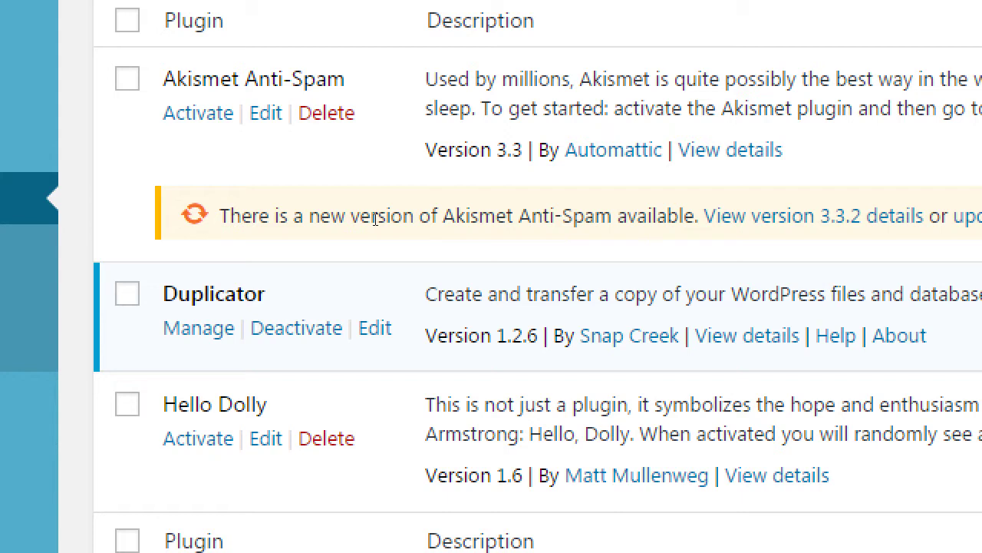
Step: Switch back to the Notepad notes and add the heading "Popular Plugins" below the plugin definition
key("alt+Tab")
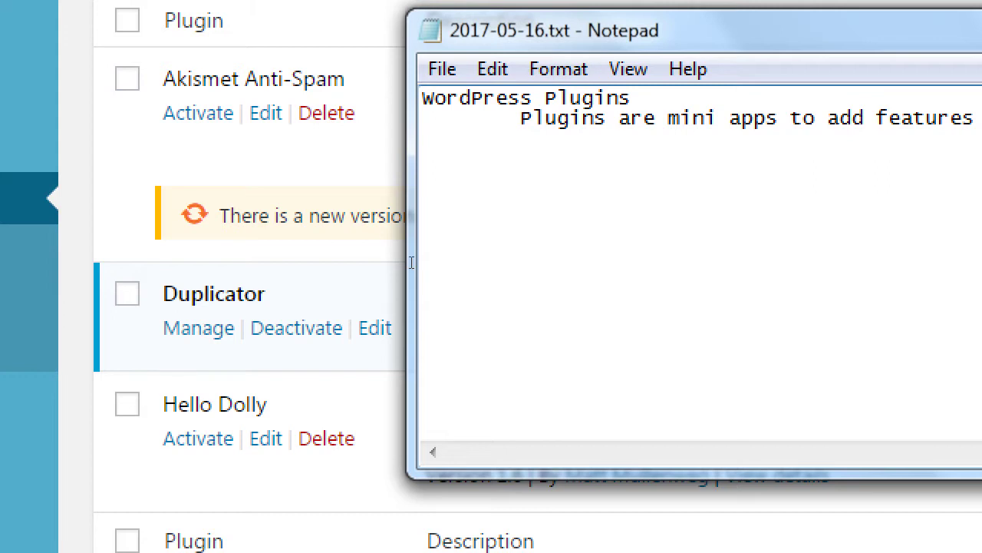
key("Return")
type("Popl")
type("u")
key("BackSpace")
key("BackSpace")
type("ular")
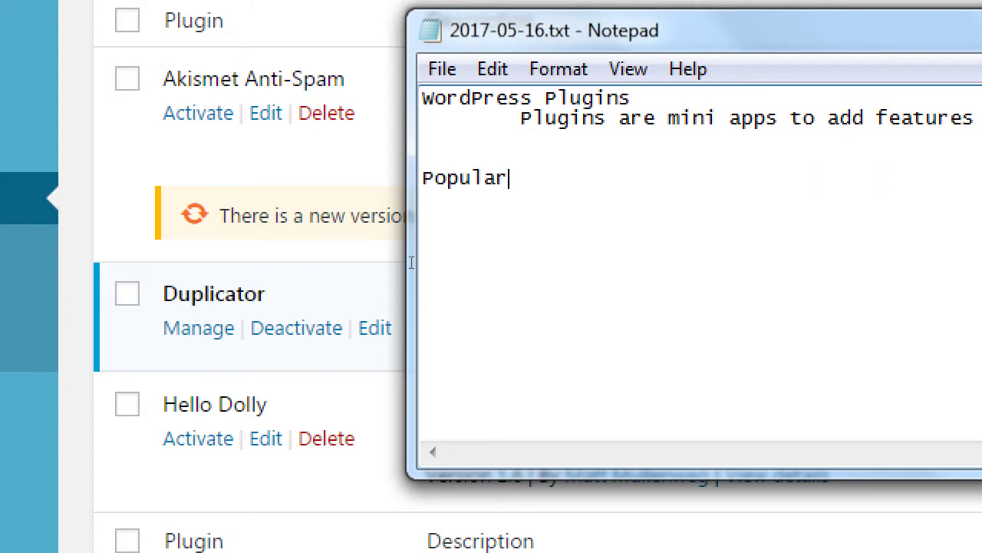
type(" Plugins")
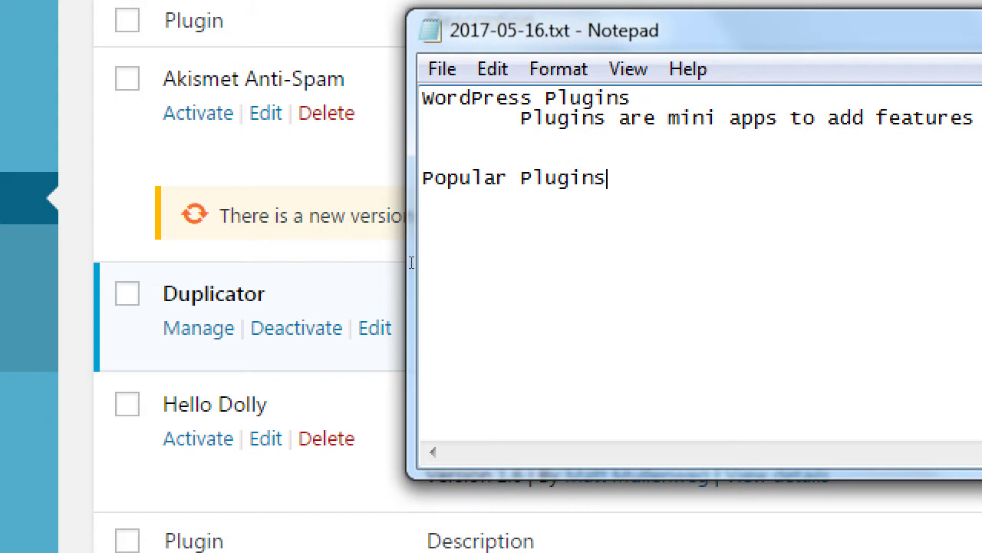
type("Akis")
key("BackSpace")
key("BackSpace")
key("BackSpace")
key("BackSpace")
Step: Add the line "Hello Dolly - Basic plugin. NOt used" under the Popular Plugins heading
type("HOlly")
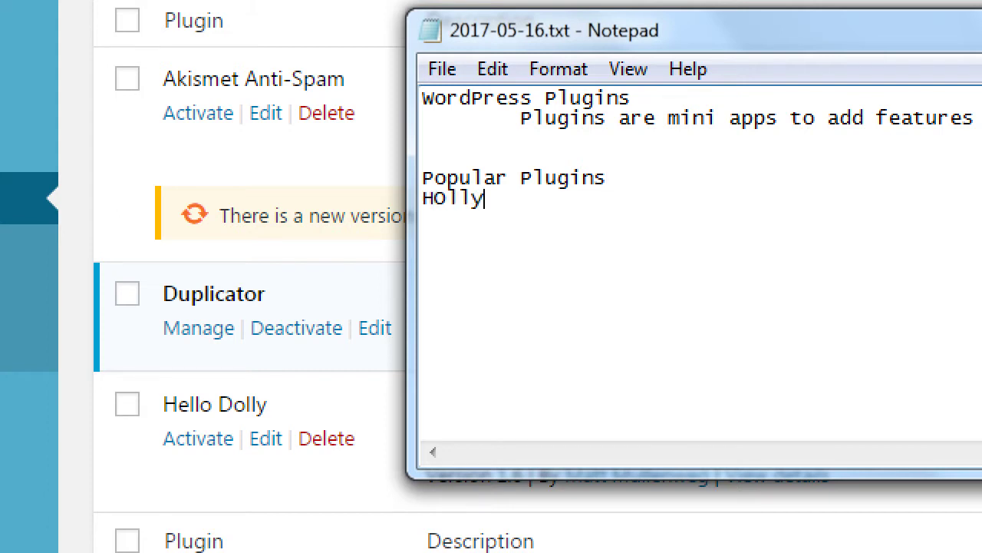
key("BackSpace")
key("BackSpace")
key("BackSpace")
key("BackSpace")
type("ello Dolly - Bais")
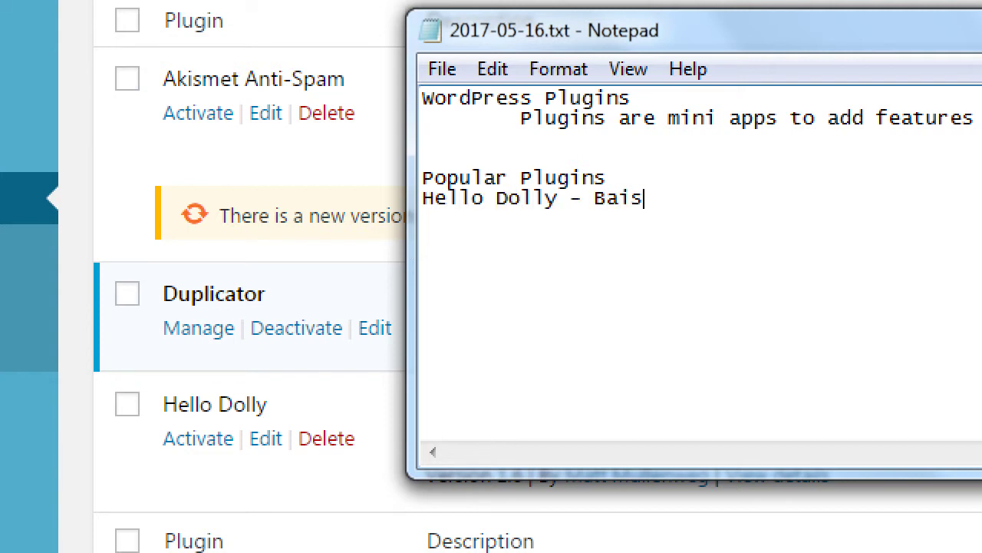
key("BackSpace")
key("BackSpace")
type("sic plugin")
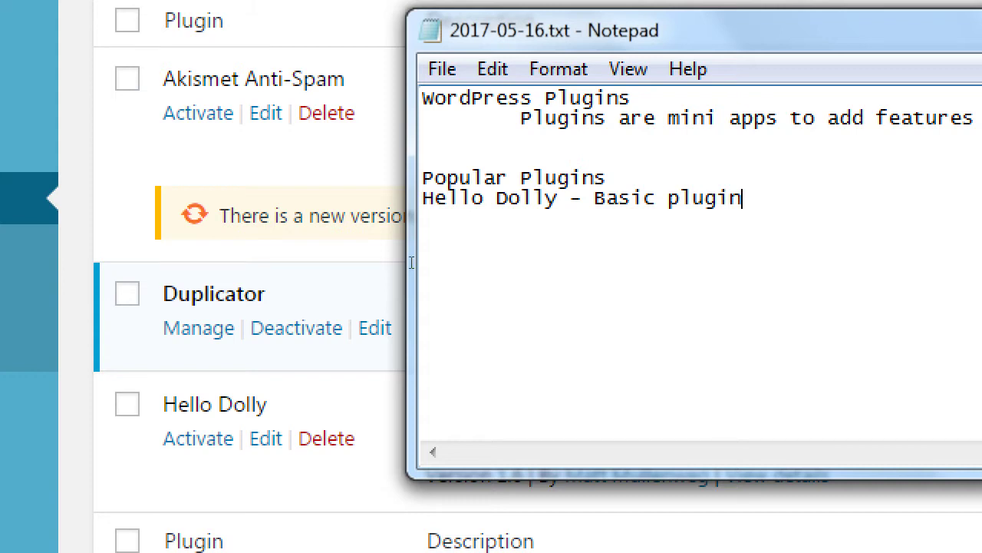
type(". NOt use")
type("d")
key("Return")
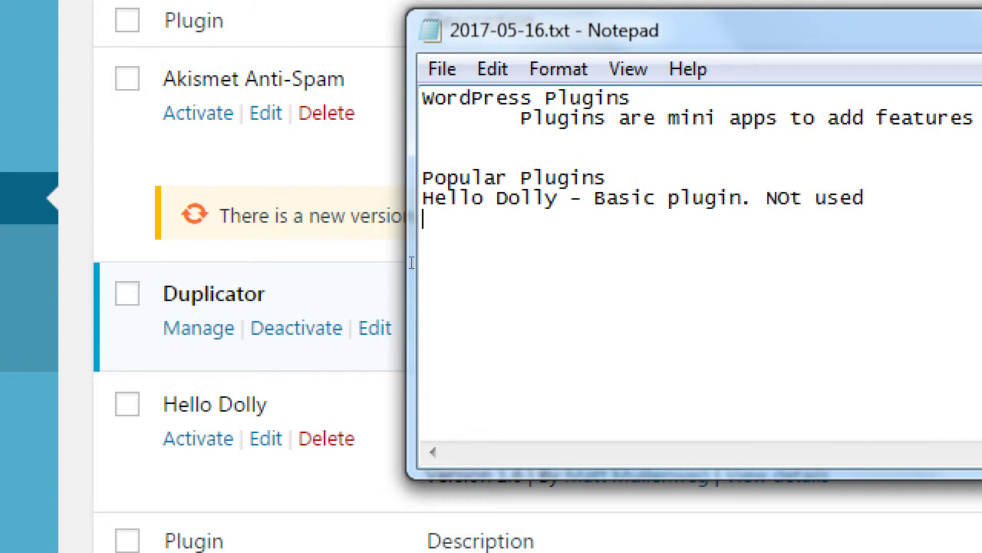
Step: Add the line "Akismet - Anti-spam. Keeps your site spam-free" below the Hello Dolly entry
type("Akismet - S")
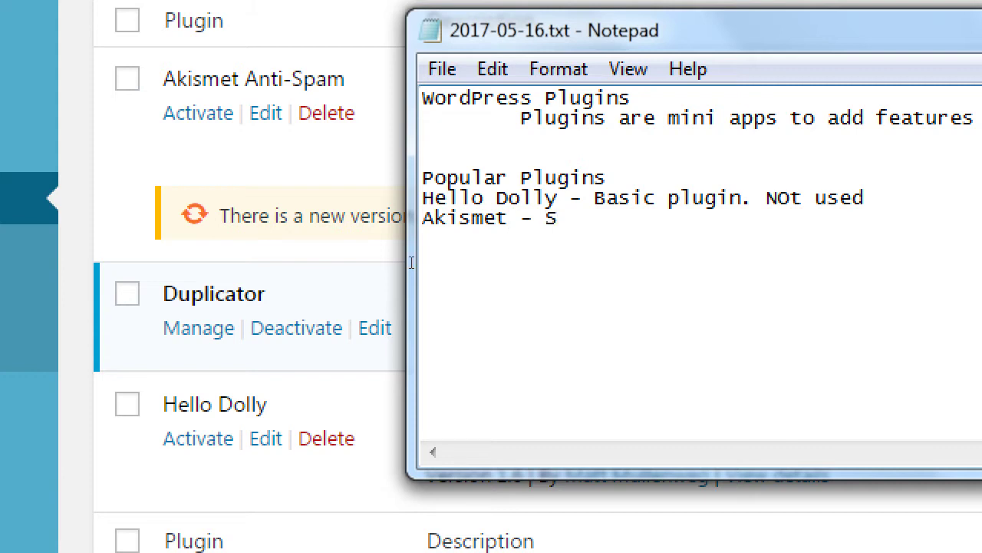
key("BackSpace")
type("Anti-spam. ")
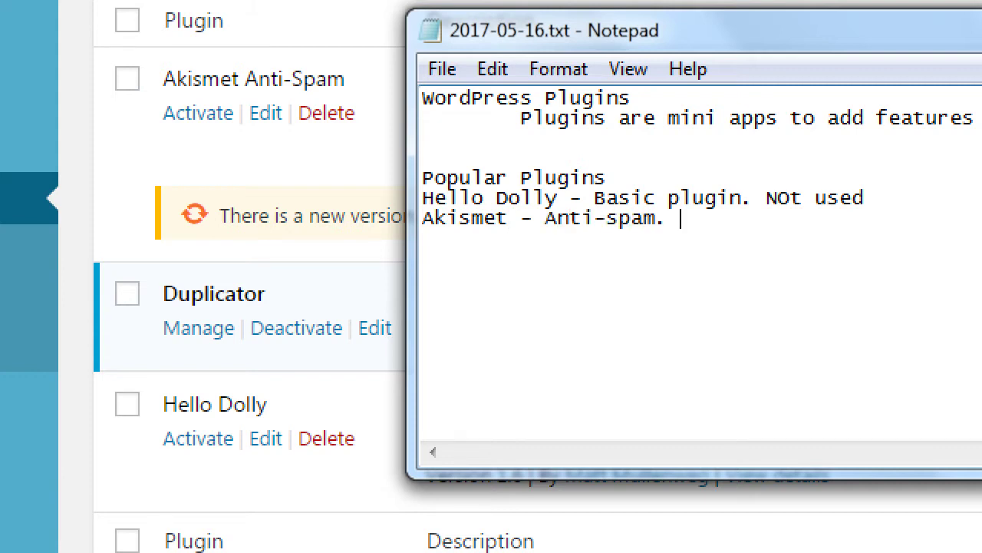
type("Keeps your site spam-free")
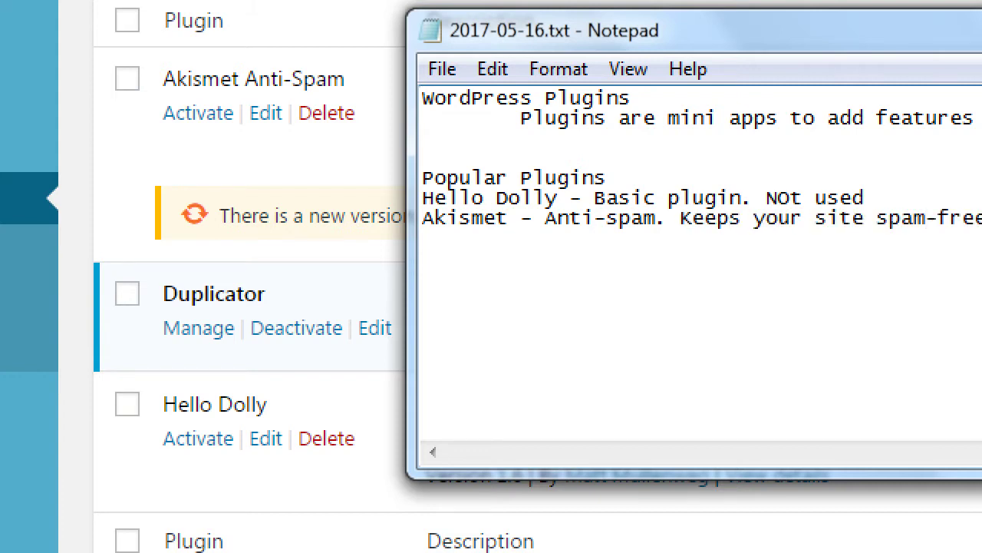
Step: Add the indented line "- Needs setup - Free account at wordpress.com" under the Akismet entry and select "wordpress.com"
key("Return")
key("Tab")
key("Tab")
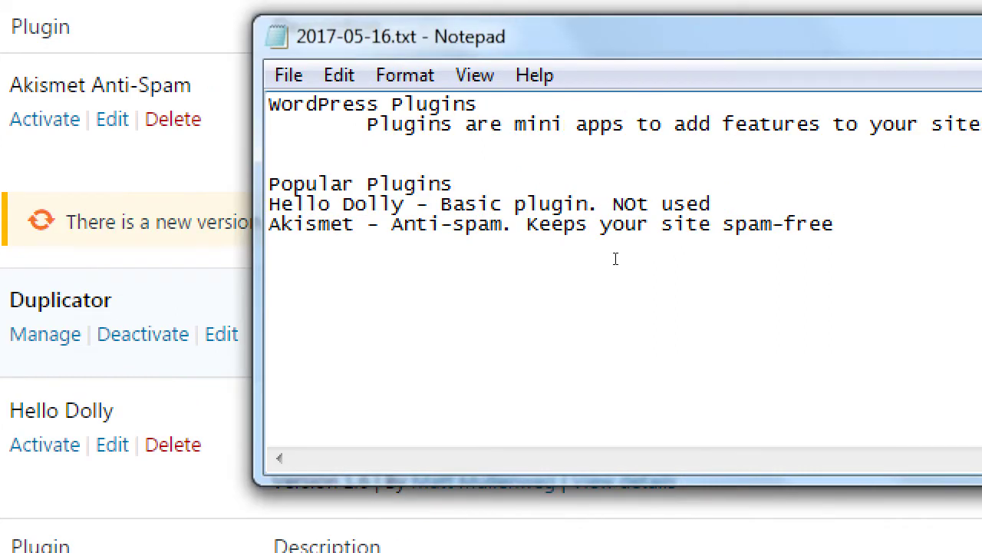
type("- Needs setup")
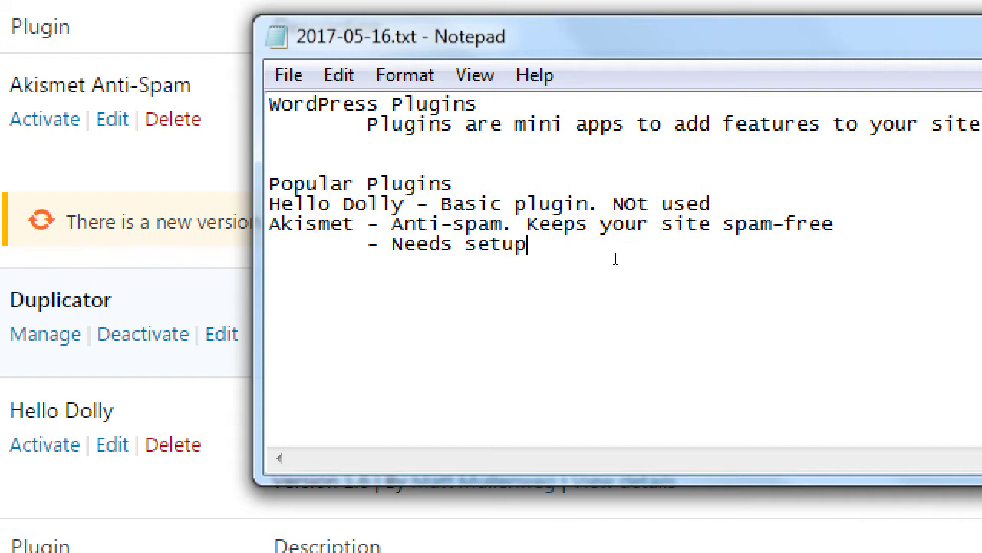
type(" - Free ac")
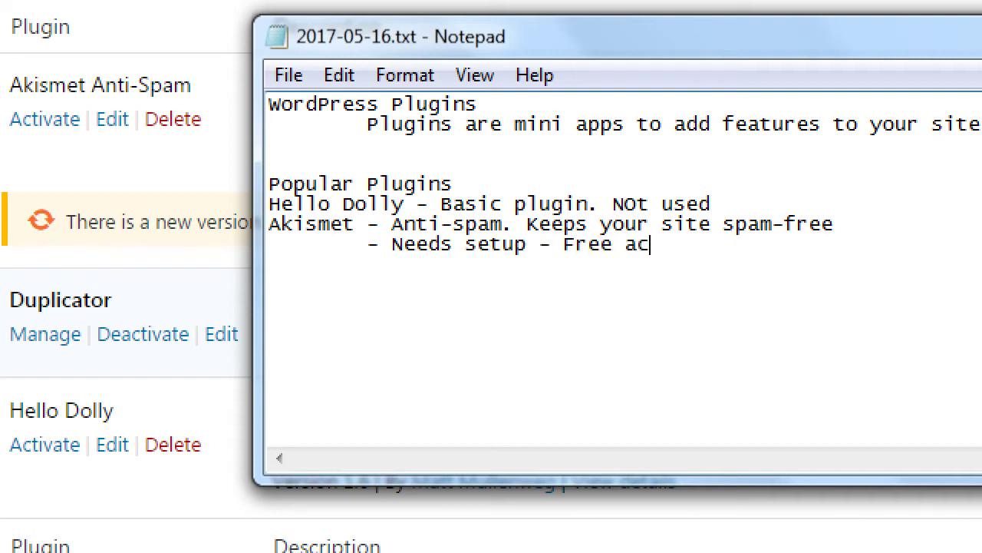
type("count at wor")
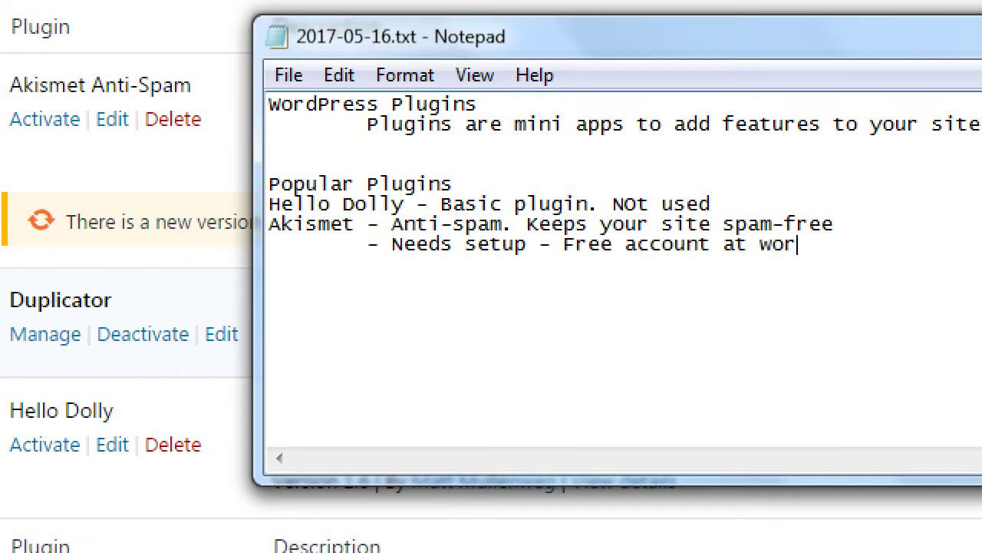
type("dpress.com")
key("ctrl+shift+Left")
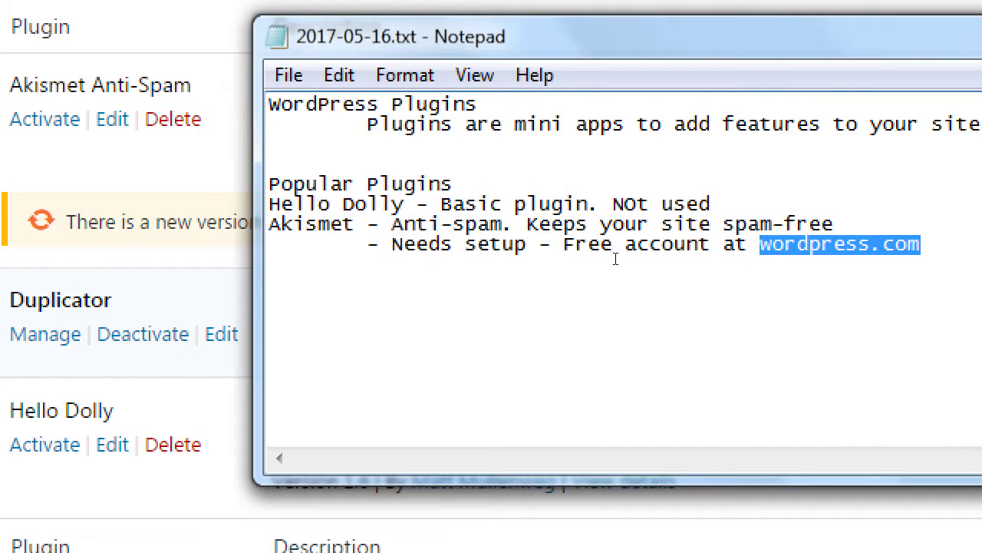
Step: Add the line "Duplicator - Copy the site (backup the site)" below the Akismet setup note
key("End")
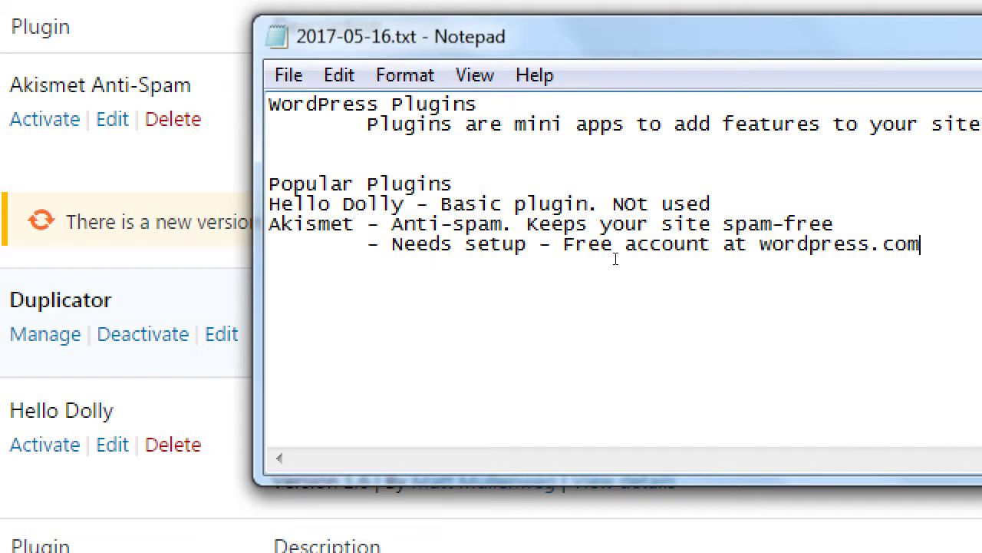
key("Return")
type("Duplicator -")
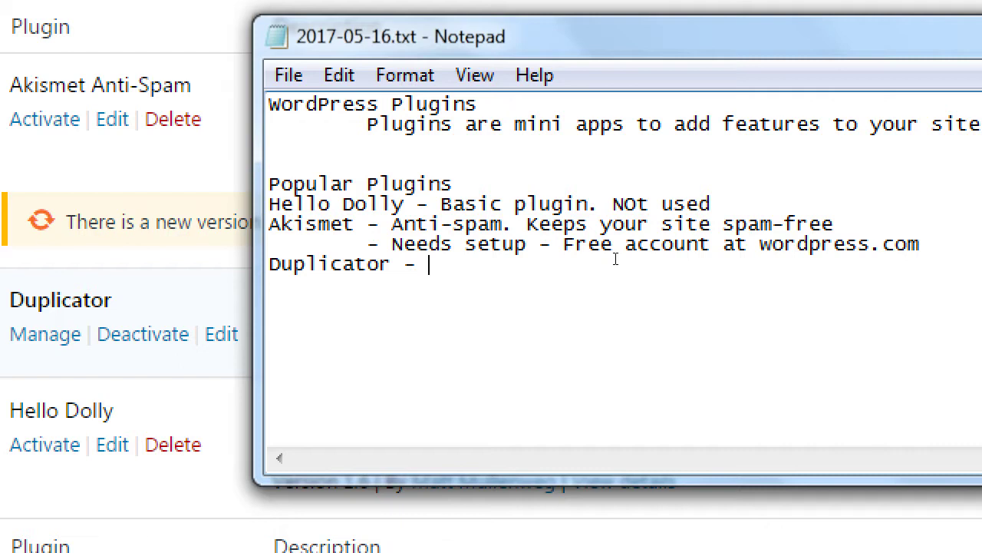
type("Copy the site")
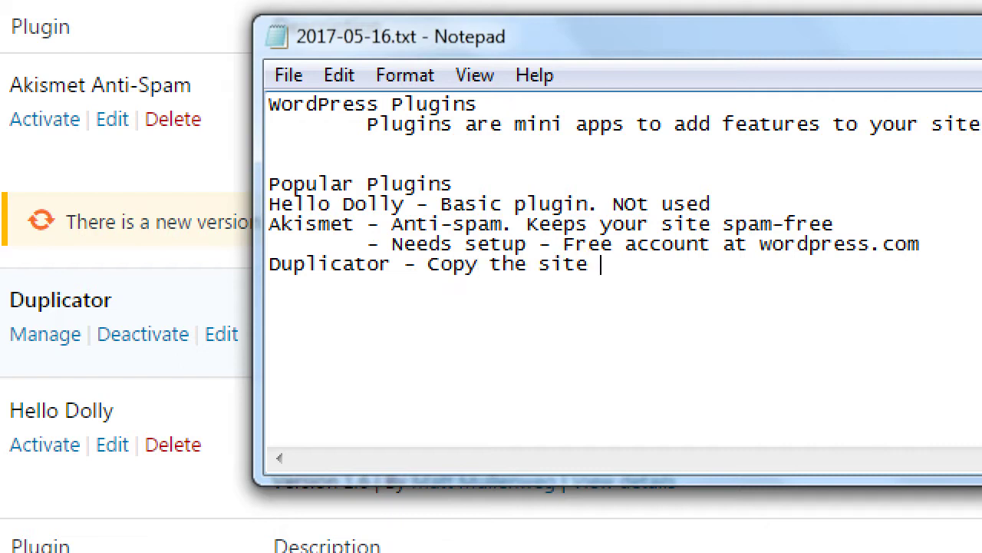
type(" (backup the site)")
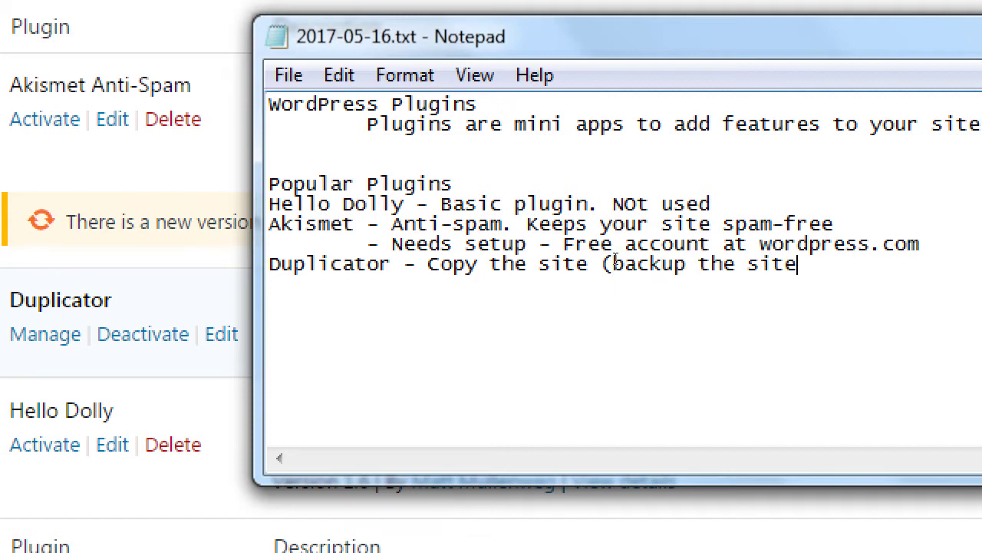
key("shift+Home")
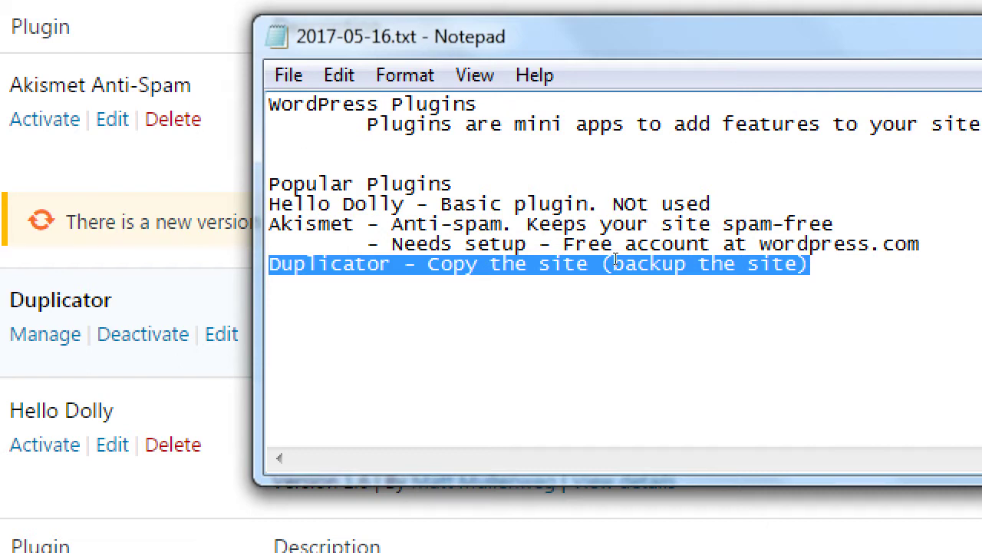
key("End")
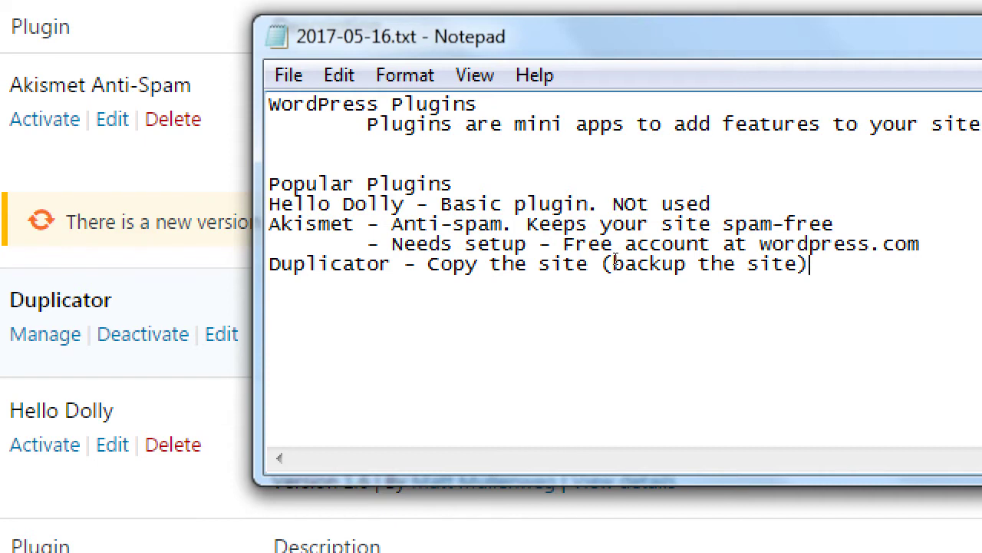
key("shift+Home")
key("End")
Step: Add the line "Jetpack - The Swiss ARmy Knife of plugins" below the Duplicator entry
key("Return")
type("Jetpack - ")
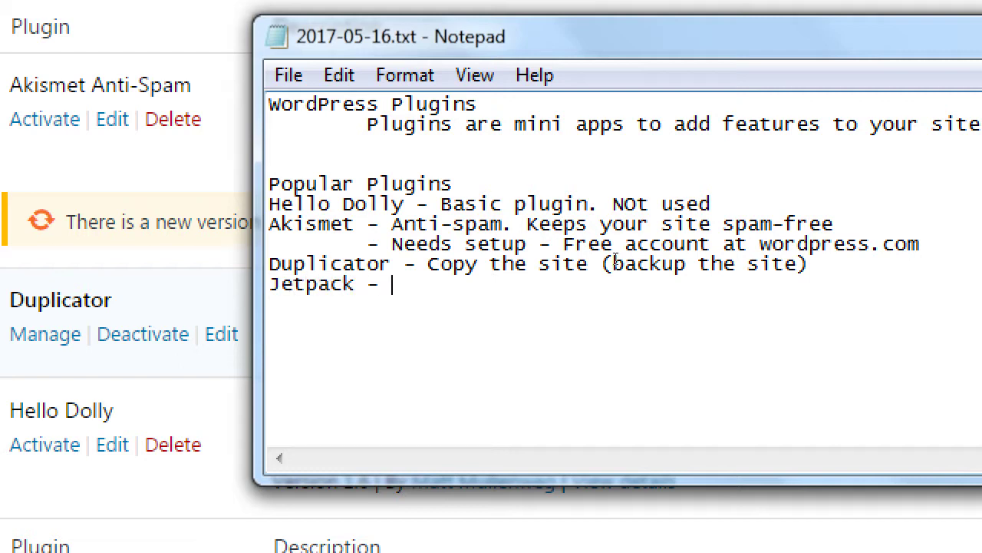
type("The Swiss ARm")
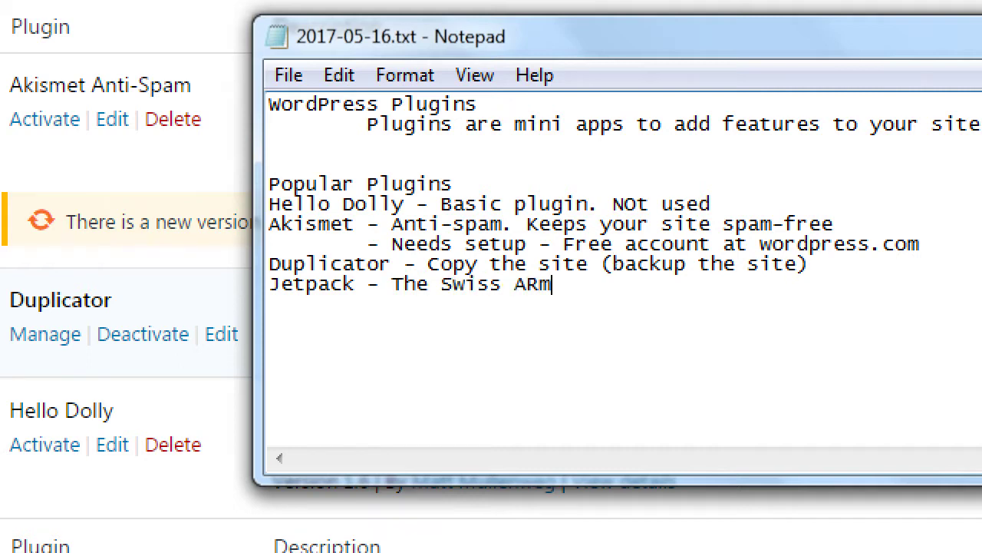
type("y Knife")
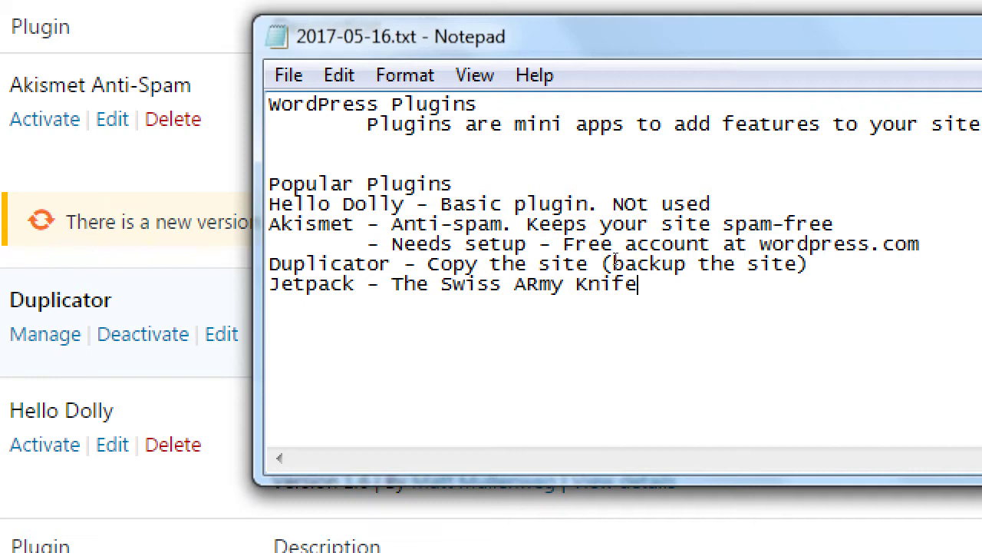
type(" of plugins")
Step: Add the double-indented line "Has many mini plugins built in" under the Jetpack entry
key("Return")
key("Tab")
key("Tab")
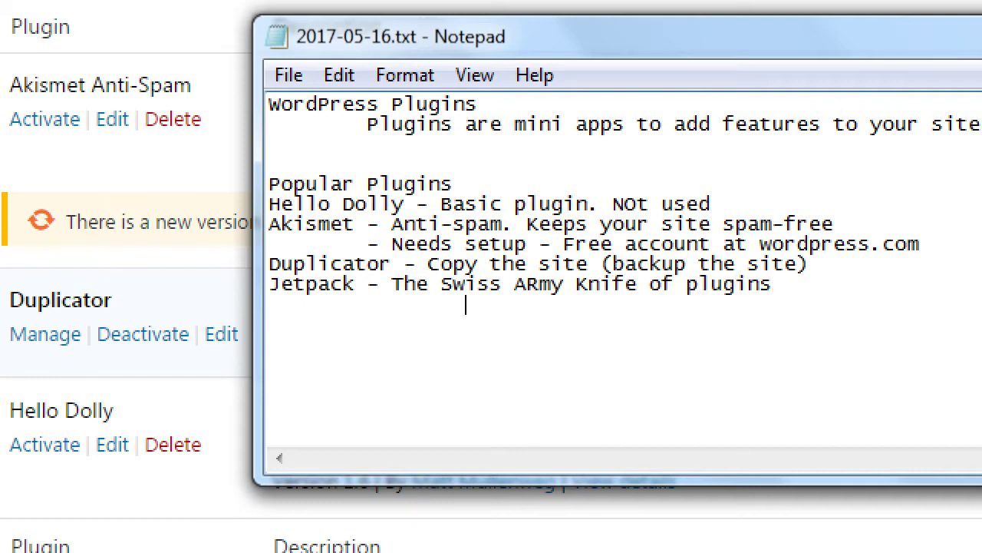
type("Has many ")
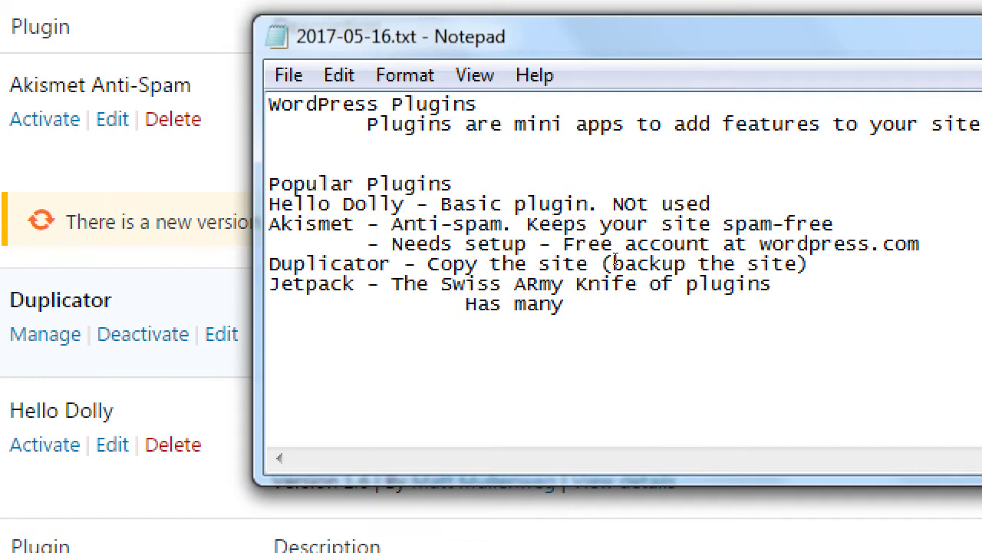
type("mini plug")
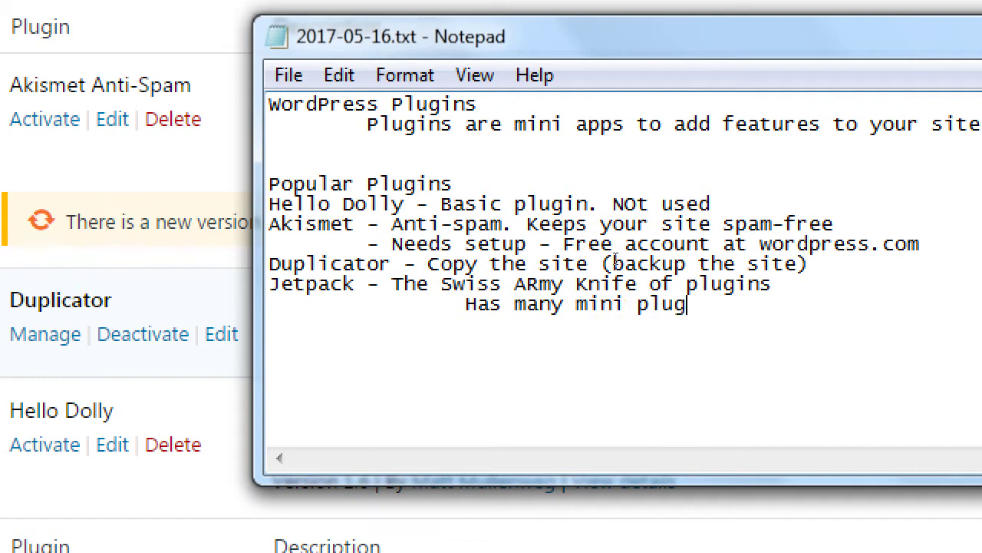
type("ins built")
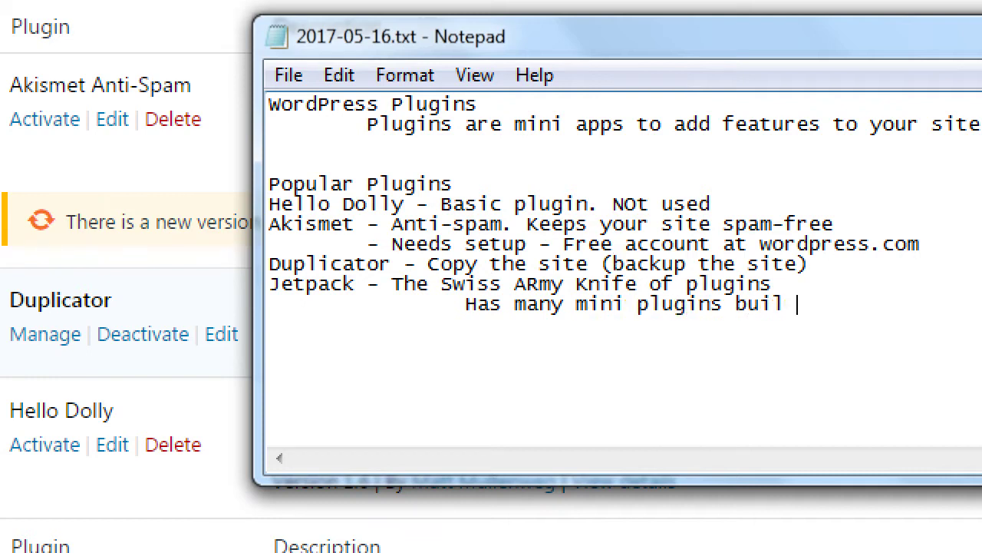
key("BackSpace")
type("t in")
Step: Add the double-indented Jetpack feature lines "SEO setup" and "Image caching (speeding up your site)"
key("Return")
key("Tab")
key("Tab")
type("SEO setup")
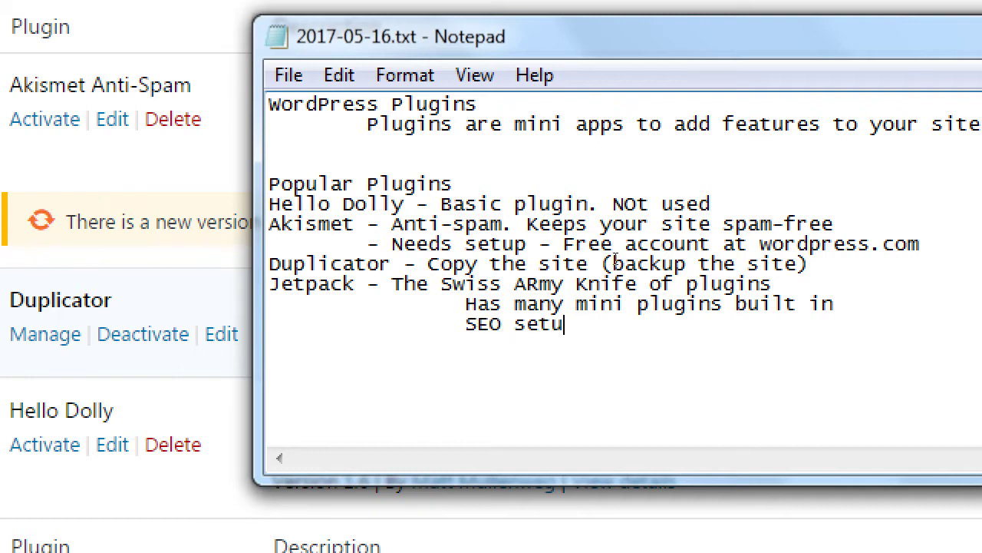
key("Return")
key("Tab")
key("Tab")
type("Image cas")
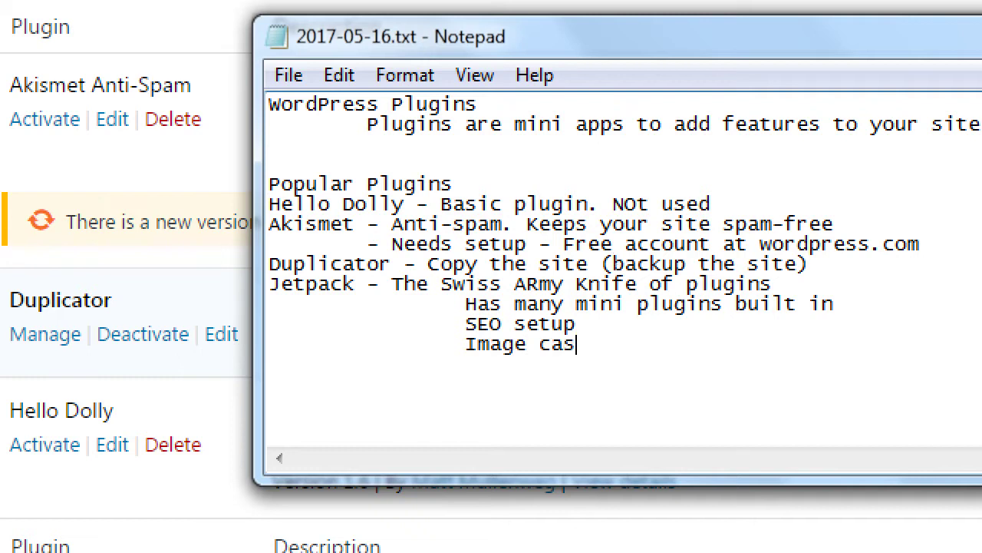
key("BackSpace")
type("ching (speed")
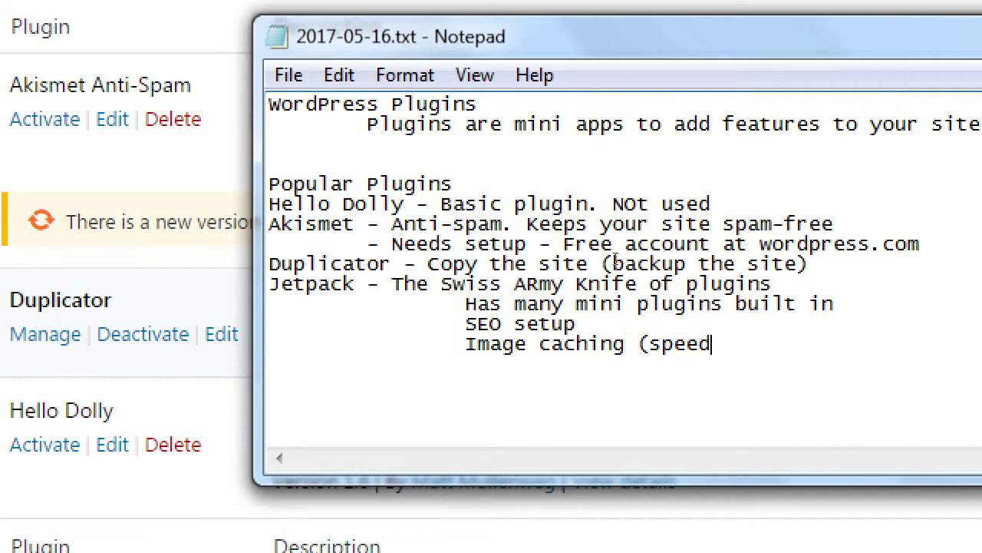
type("ing up your site)")
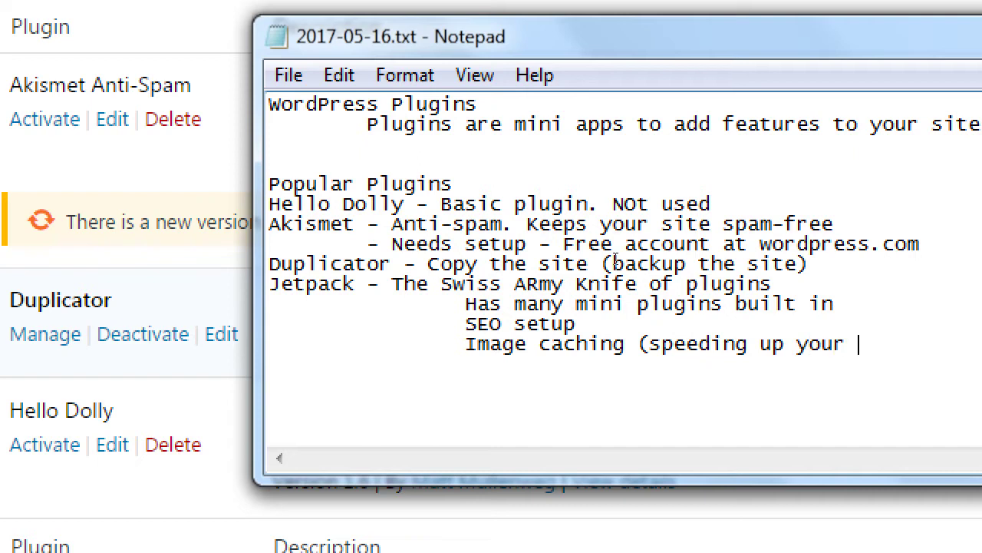
Step: Continue the Jetpack feature list with the double-indented lines "Login protection" and "etc"
key("Return")
key("Tab")
key("Tab")
type("Login rp")
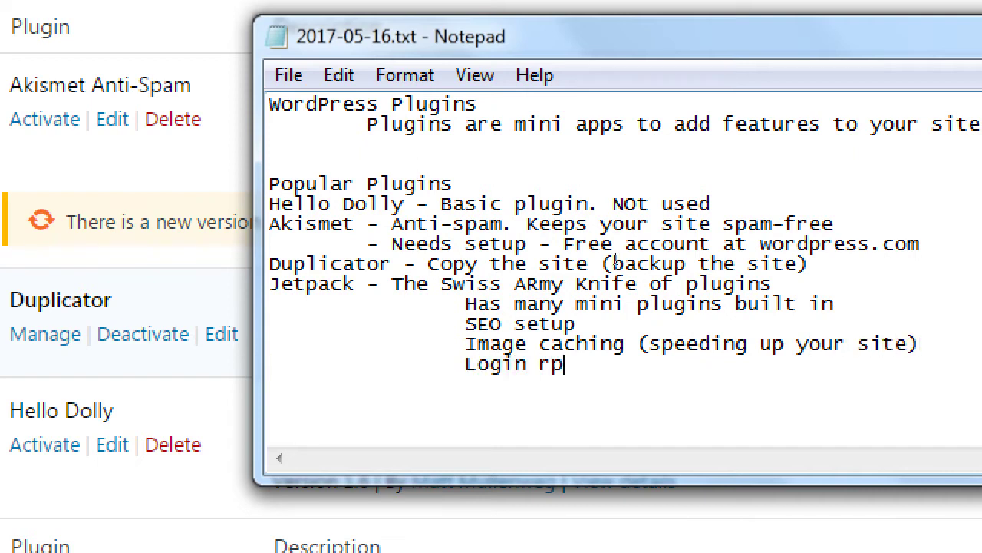
key("BackSpace")
key("BackSpace")
type("protection")
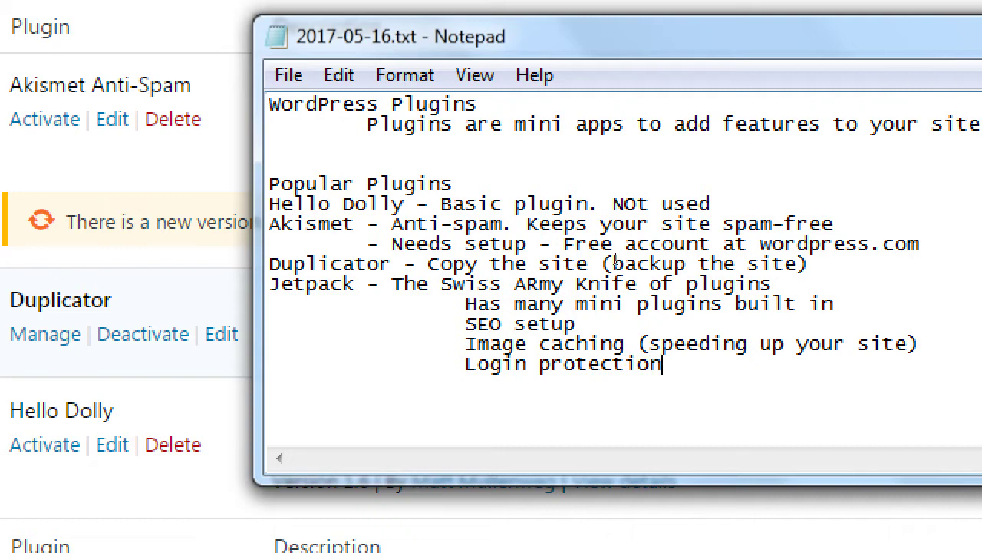
key("Return")
key("Tab")
key("Tab")
type("etc")
Step: Select the whole Jetpack entry, from its first line through "etc"
key("shift+Home")
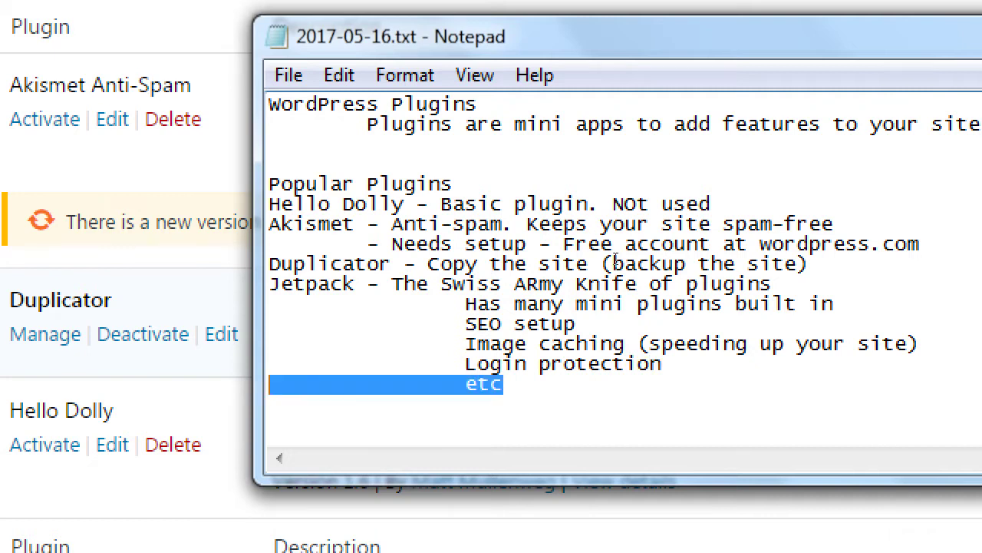
key("shift+Up")
key("shift+Up")
key("shift+Up")
key("shift+Up")
key("shift+Up")
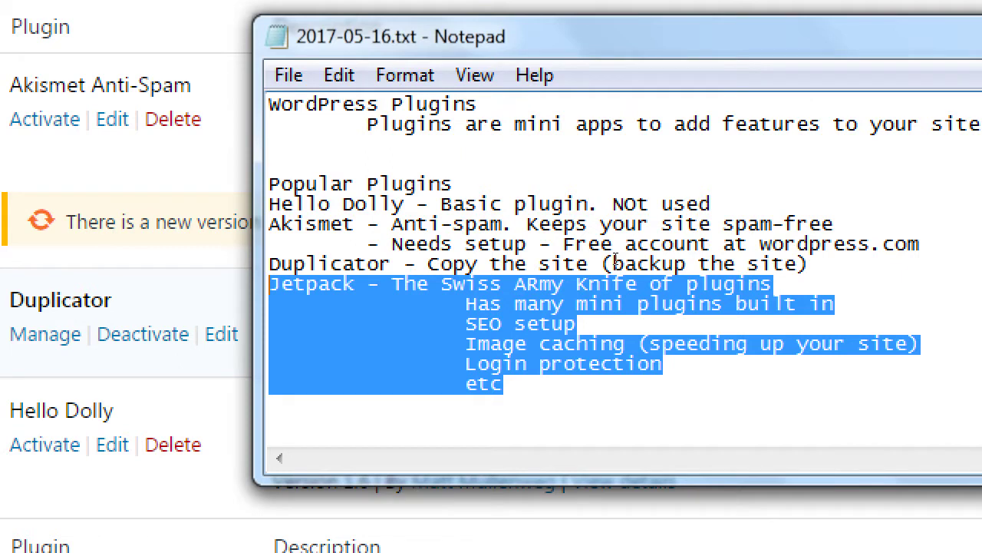
Step: Add the double-indented line "Needs a setup; free account from wordpress.com" at the end of the Jetpack entry
key("Right")
key("Return")
key("Tab")
key("Tab")
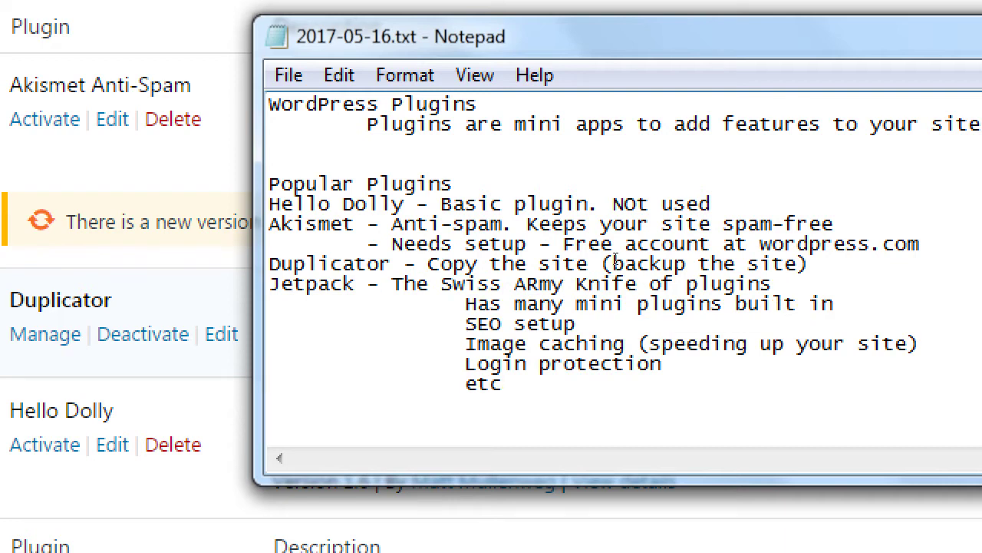
type("Needs a setup")
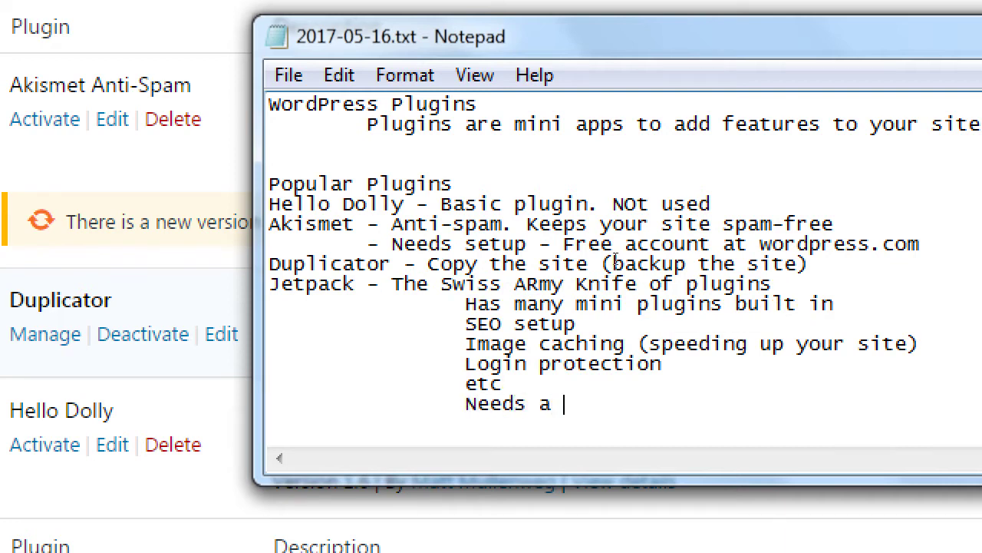
type("fro")
key("BackSpace")
type("ee acco")
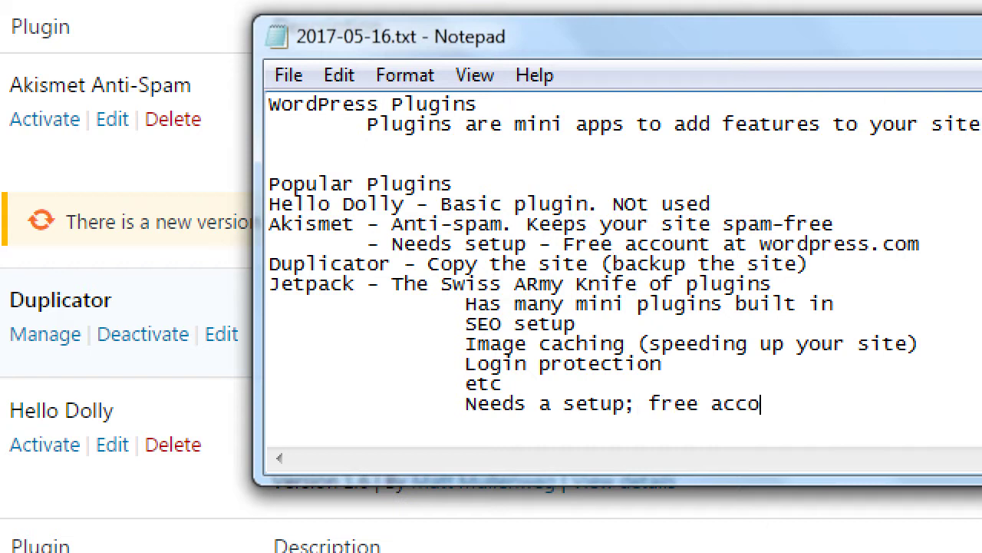
type("unt from wordpress")
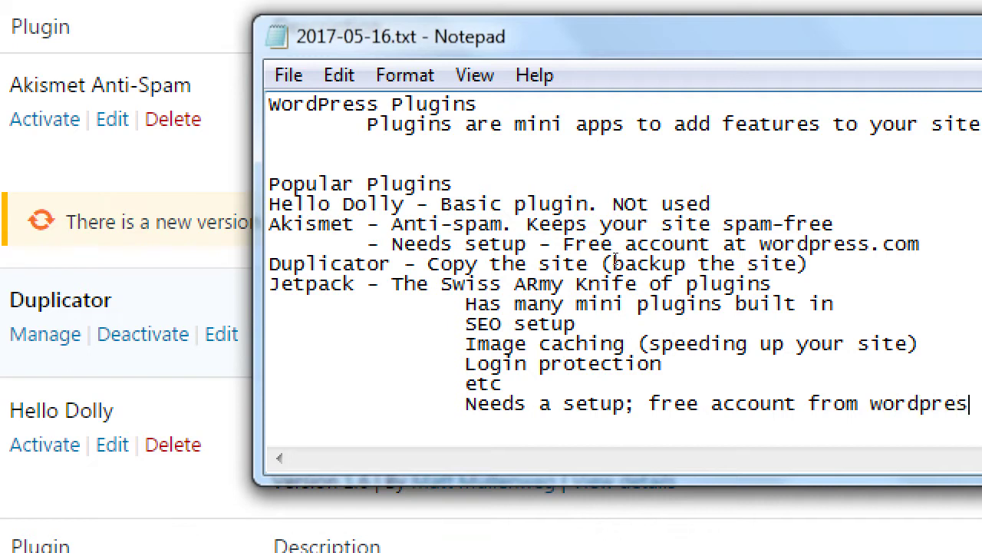
type(".com")
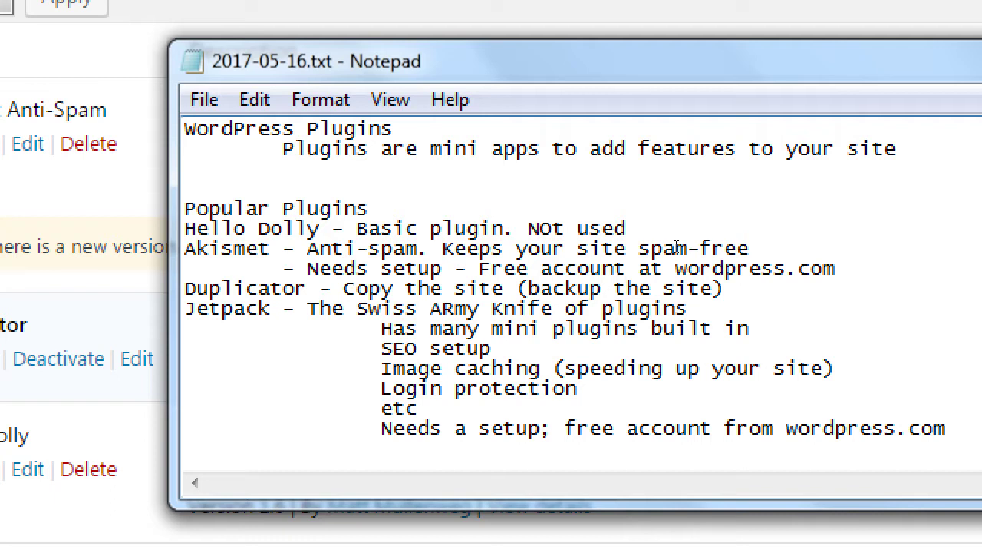
Step: Add the double-indented line "Jetpack.com - the documentation" below the Jetpack setup note
key("Return")
key("Tab")
key("Tab")
type("Jetpack.com")
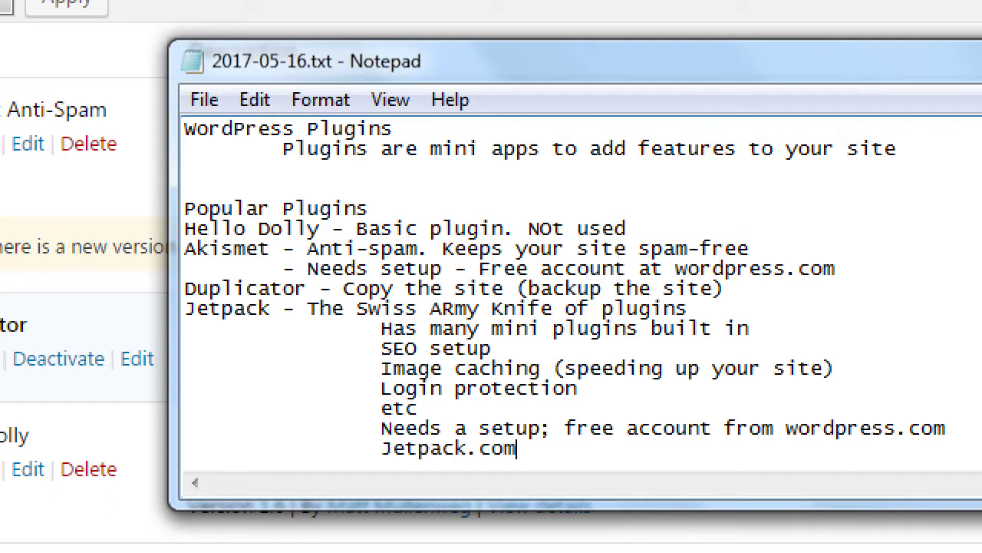
type(" - the dc")
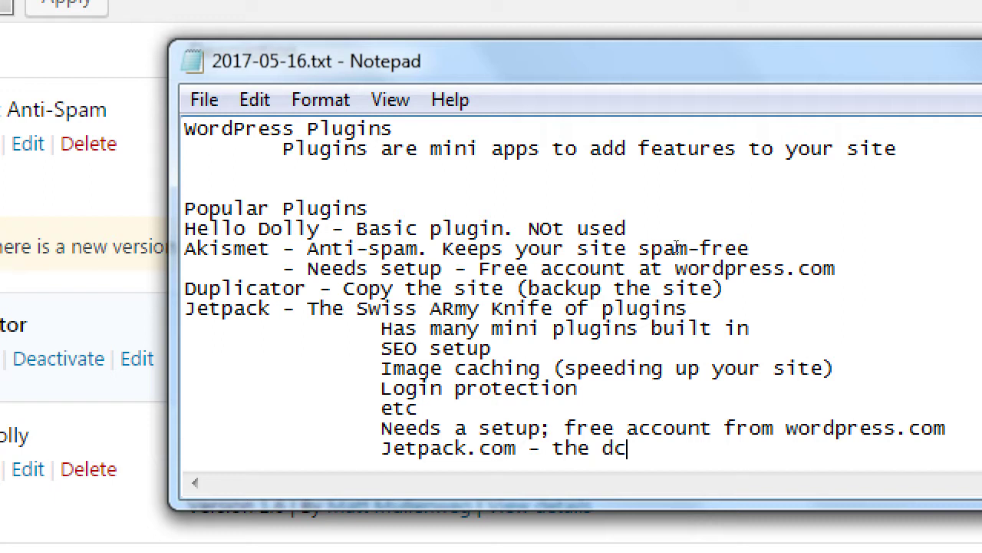
key("BackSpace")
type("ocumentatio")
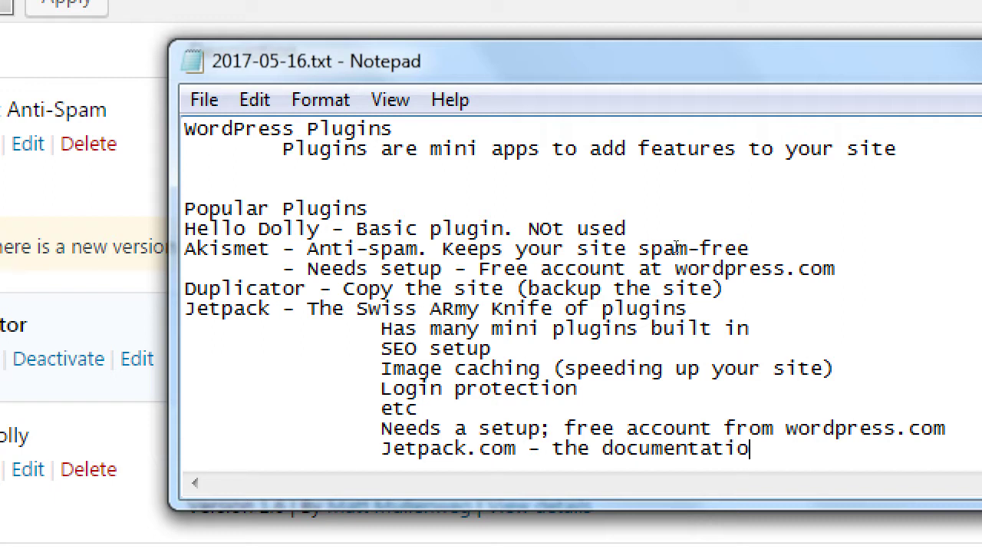
type("n")
Step: Add the unindented entry "Yoast - SEO plugin" below Jetpack, with the indented line "To help you get traffic" under it
key("Return")
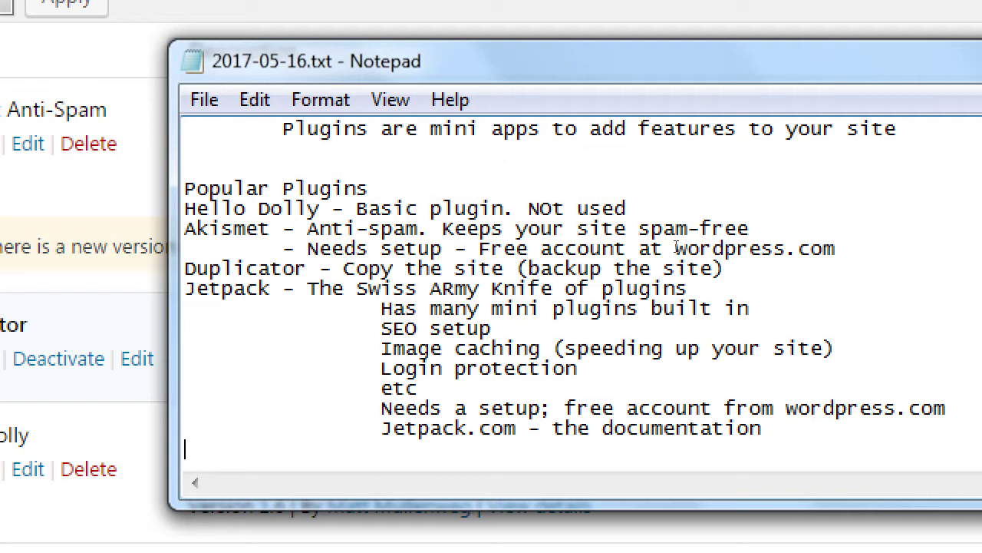
type("Yoast - SEO plugin")
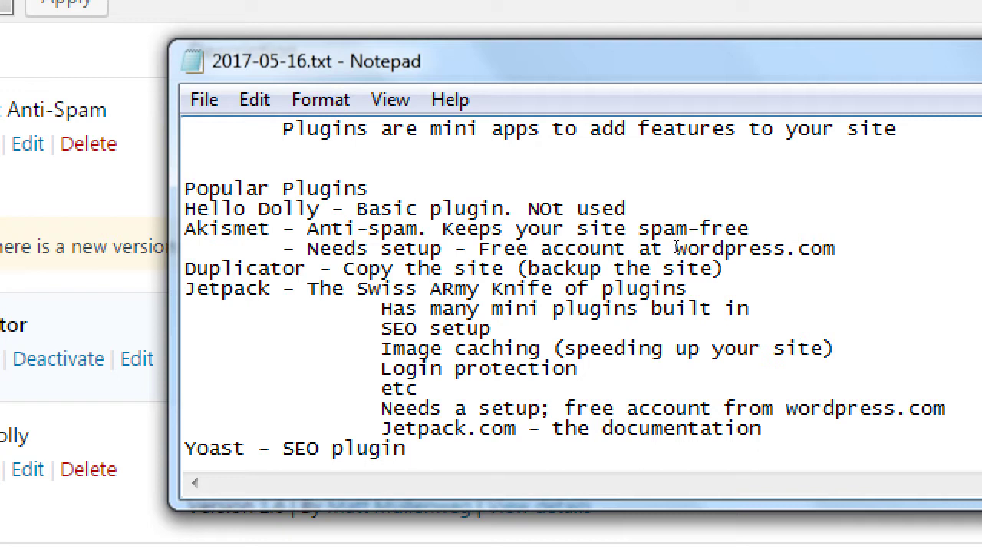
key("Return")
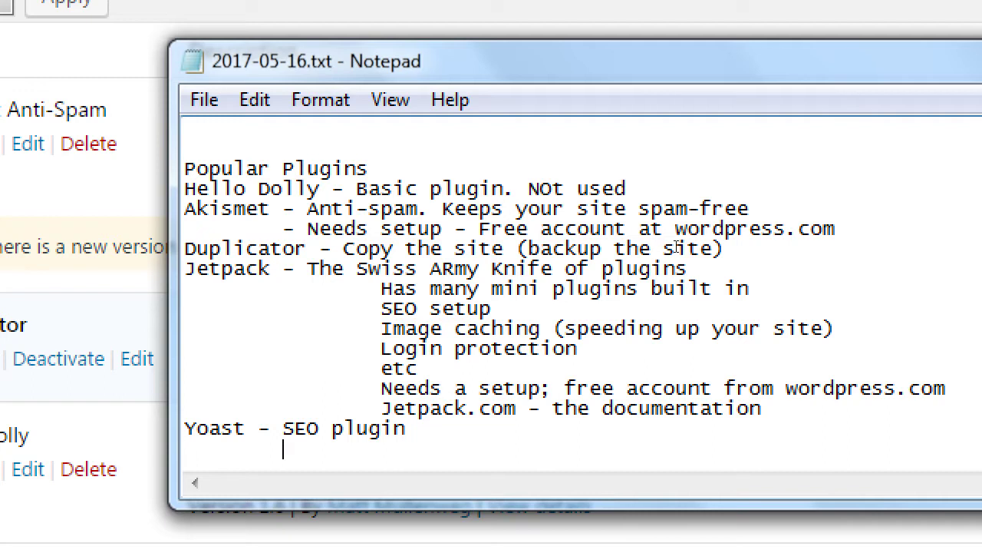
type("To help you")
type("get traffic")
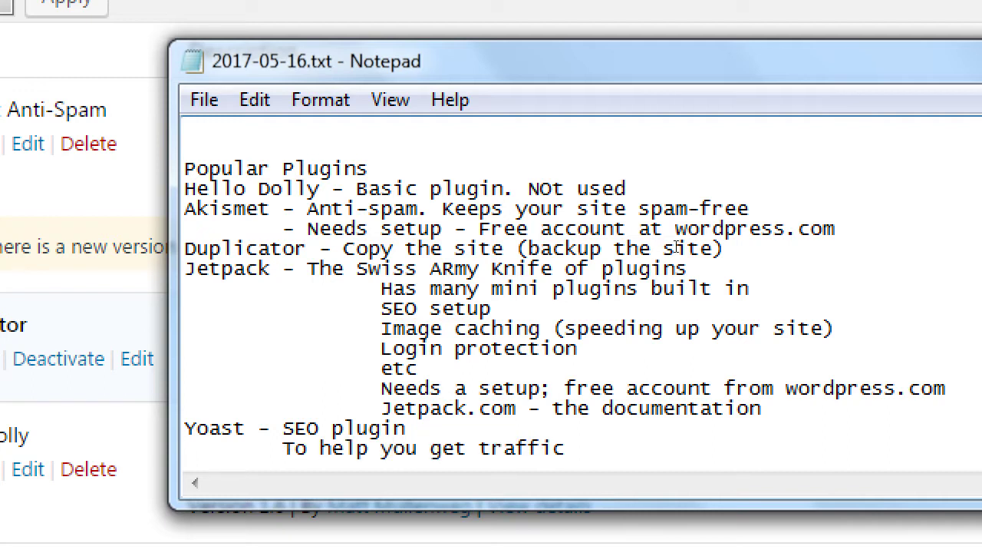
Step: Add the indented line "To optimize the site for the search engines" at the end of the Yoast entry
key("Return")
key("Tab")
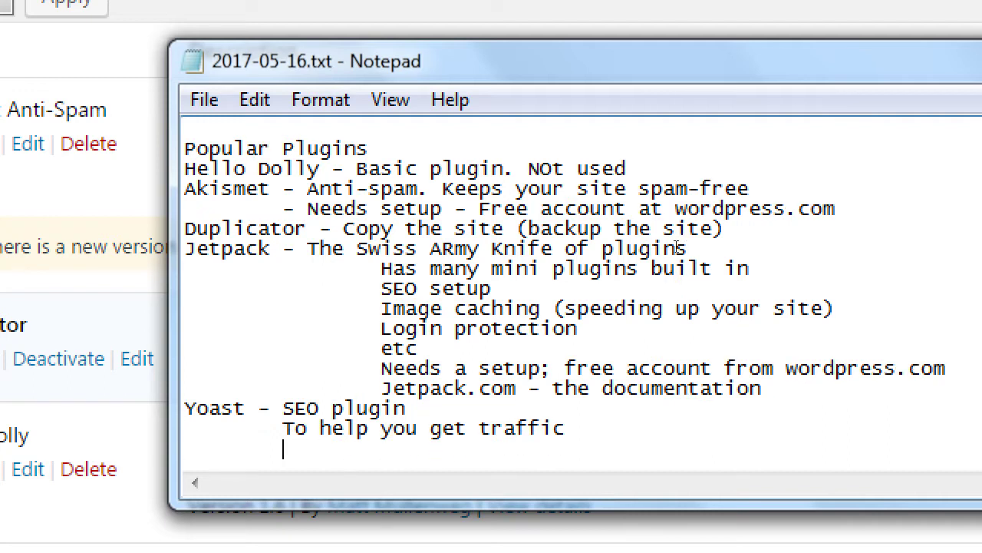
type("To opti")
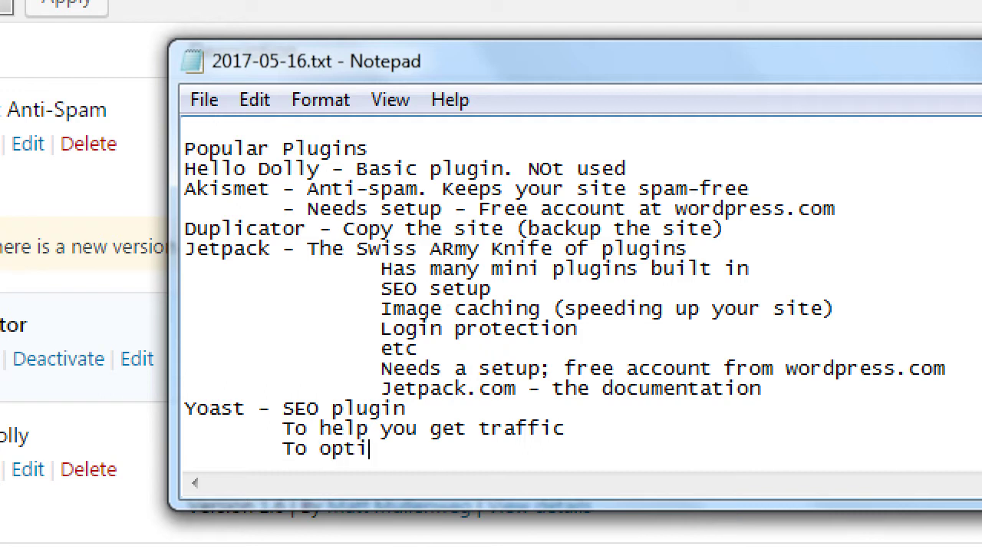
type("mize the site fo")
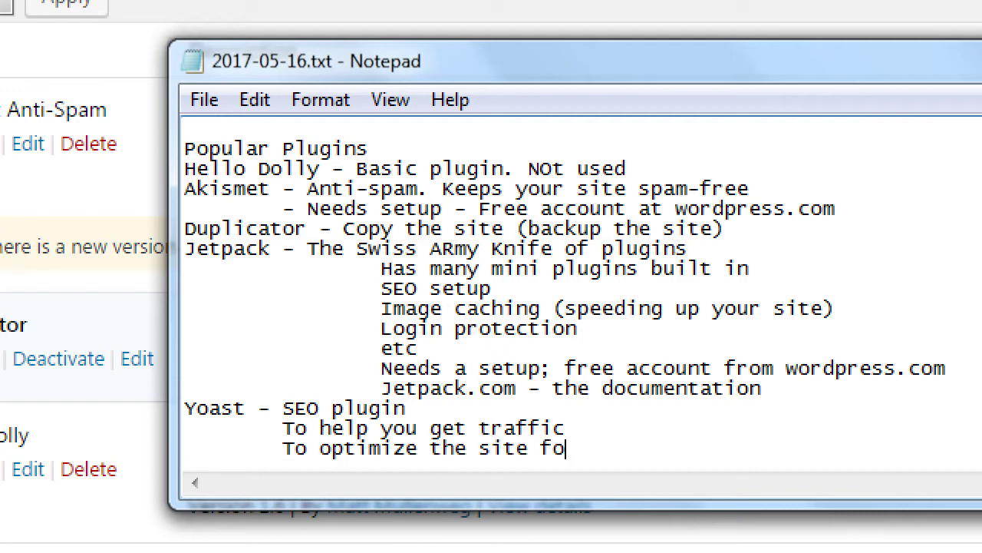
type("r the search engines")
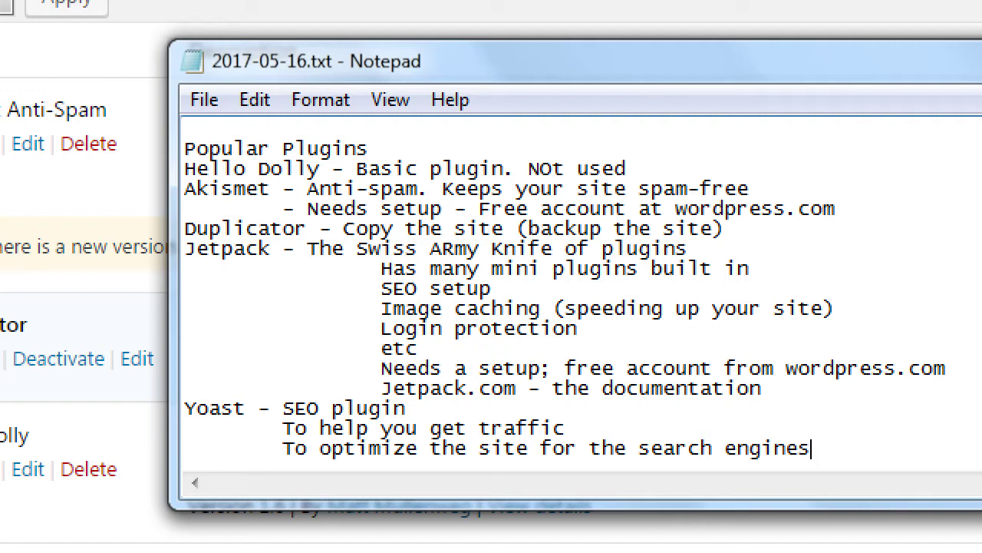
Step: Add the unindented entry "Redirection - Monitors broken links on your site" below the Yoast entry
key("Return")
key("Tab")
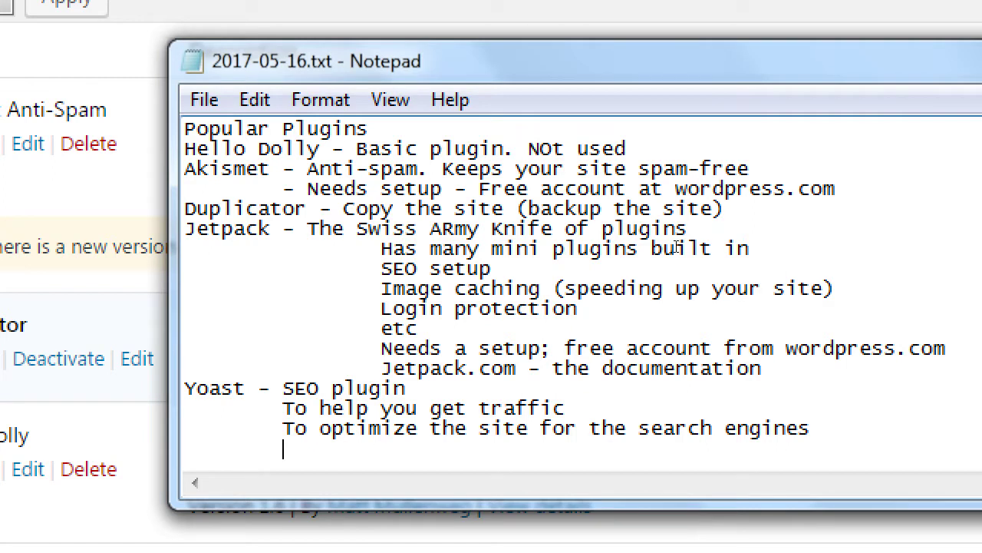
key("BackSpace")
type("Redirection - ")
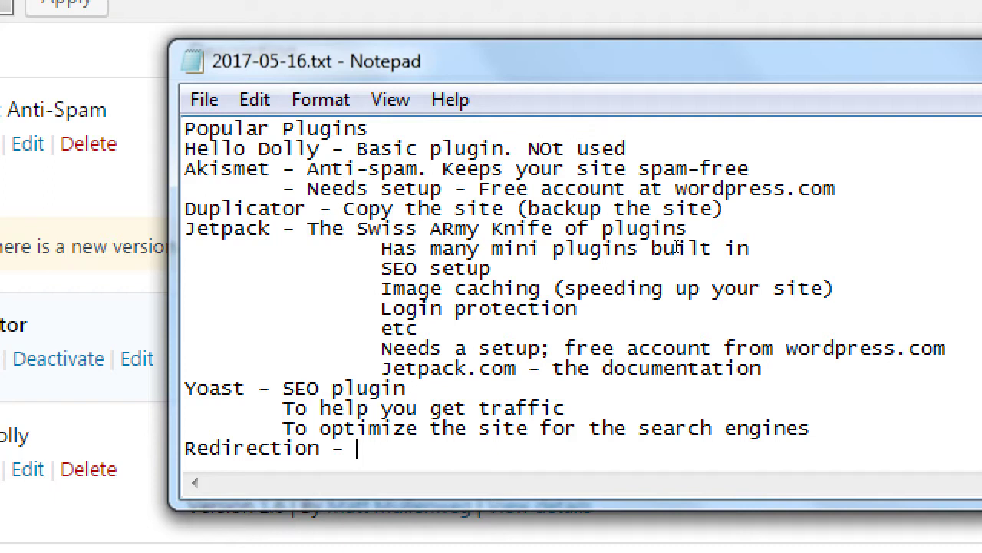
type("Monitors")
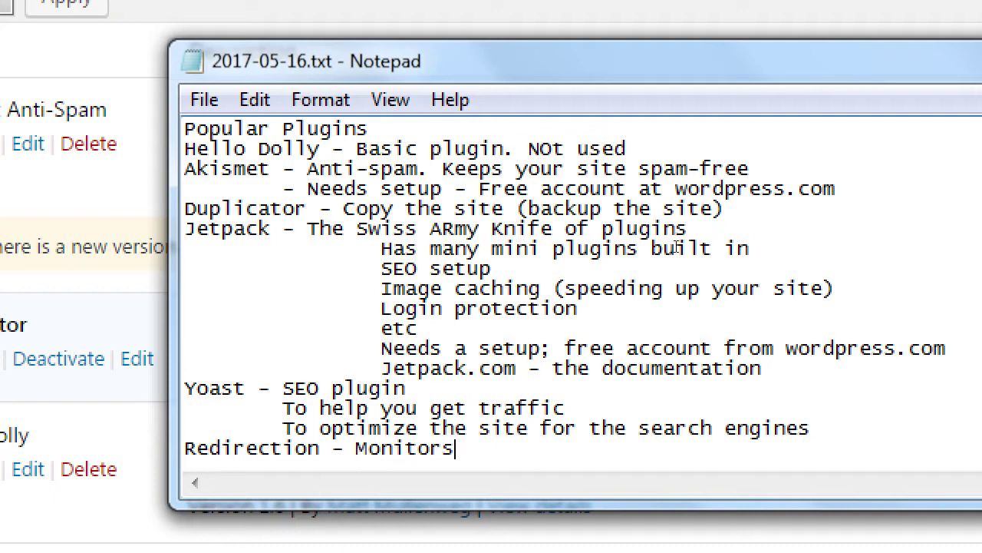
type(" broken links o")
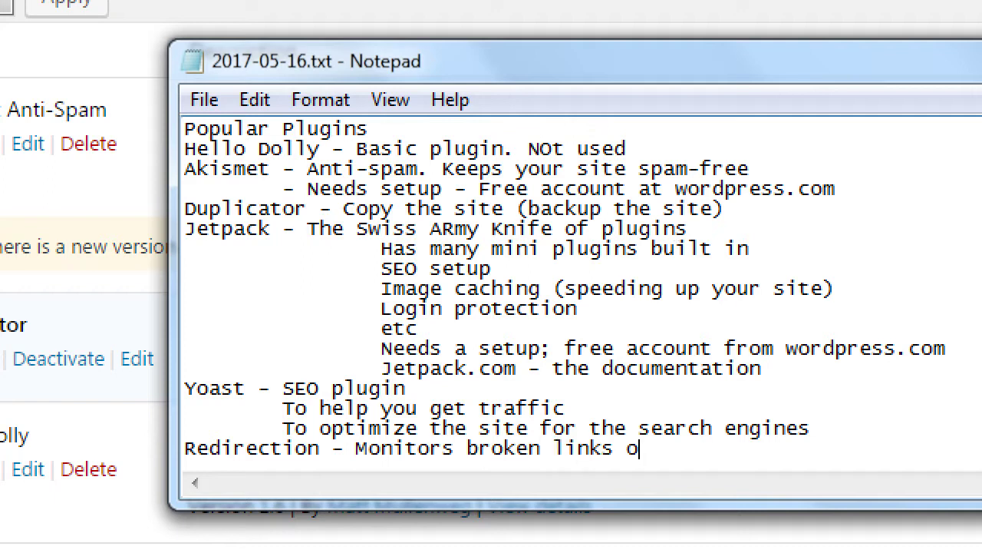
type("n your site")
Step: Add the double-indented line "Helps you fix them" under the Redirection entry
key("Return")
key("Tab")
key("Tab")
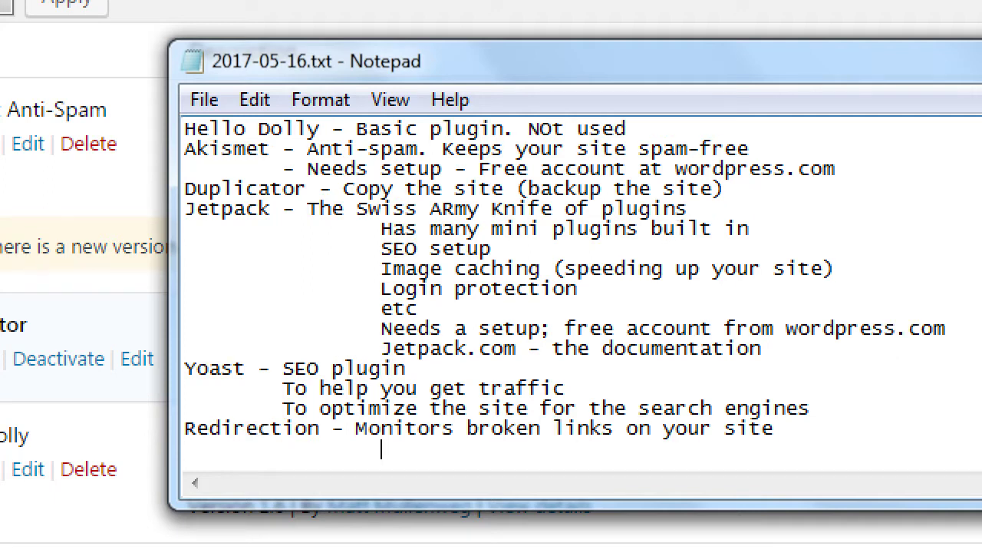
type("Helps you fix them")
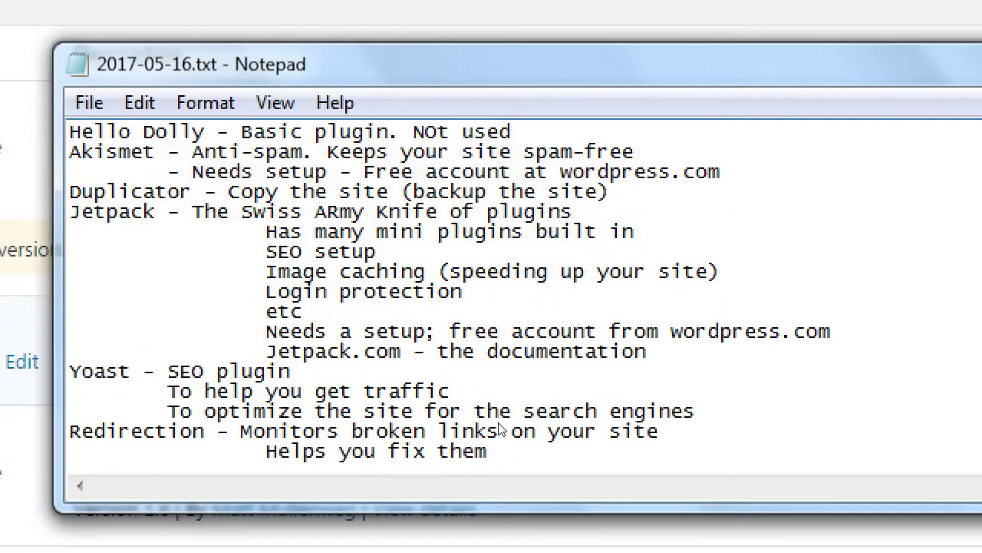
Step: Leave a blank line after the Redirection entry and add the line "You can install as many plugins as you want"
key("Return")
key("Return")
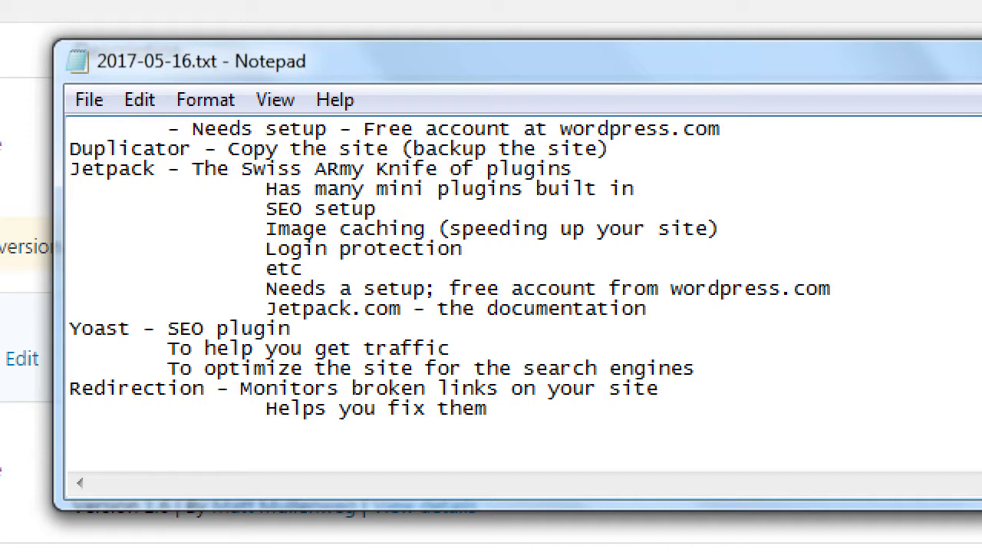
type("You can inst")
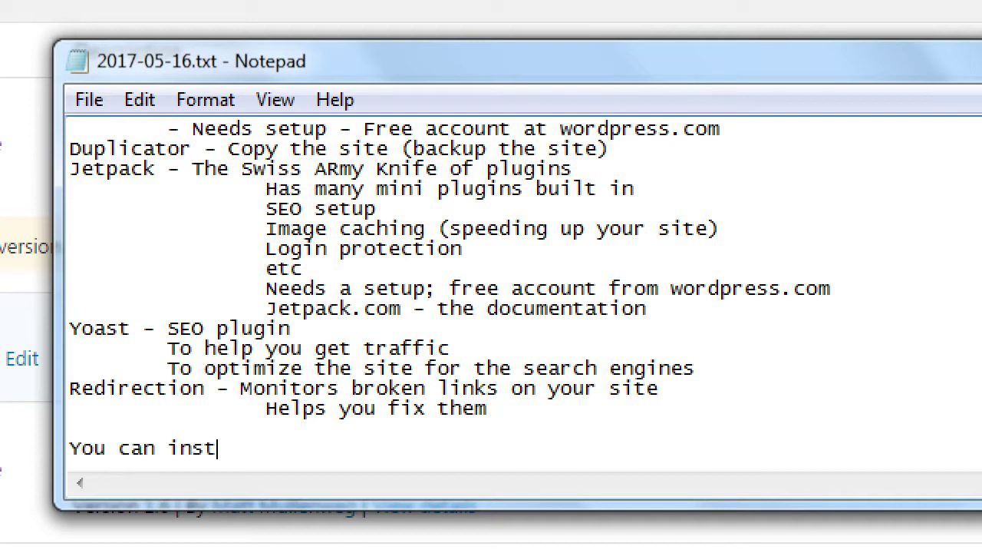
type("all as many plu")
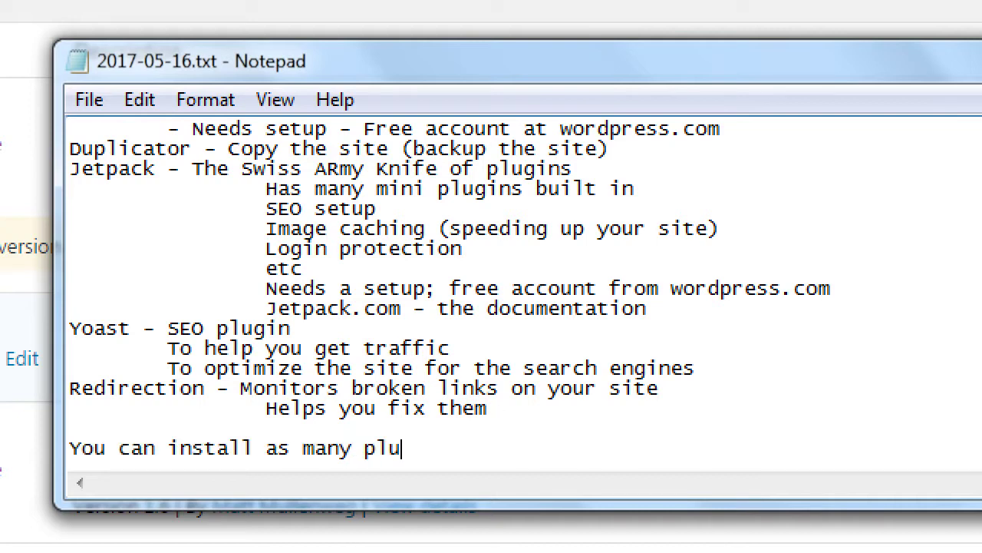
type("gins as y")
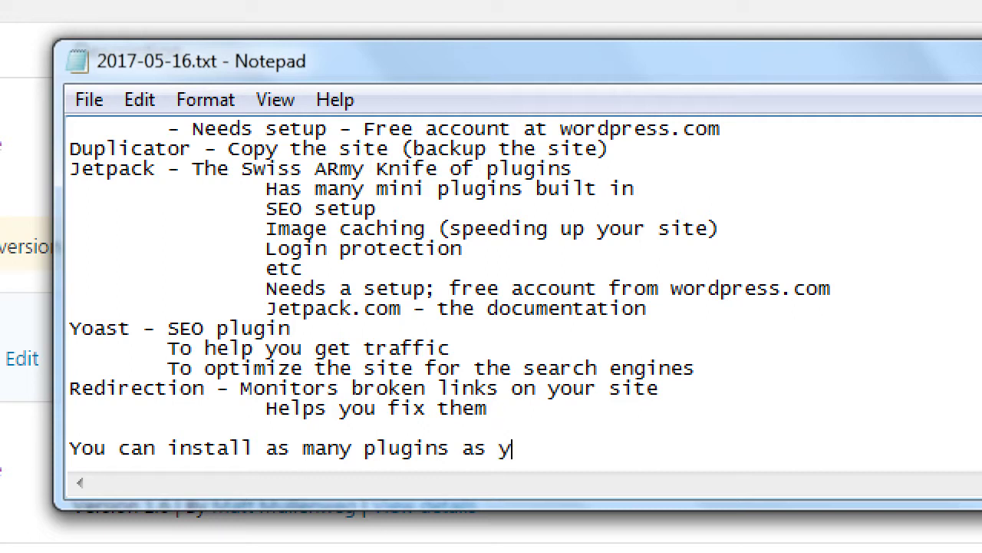
type("ou want")
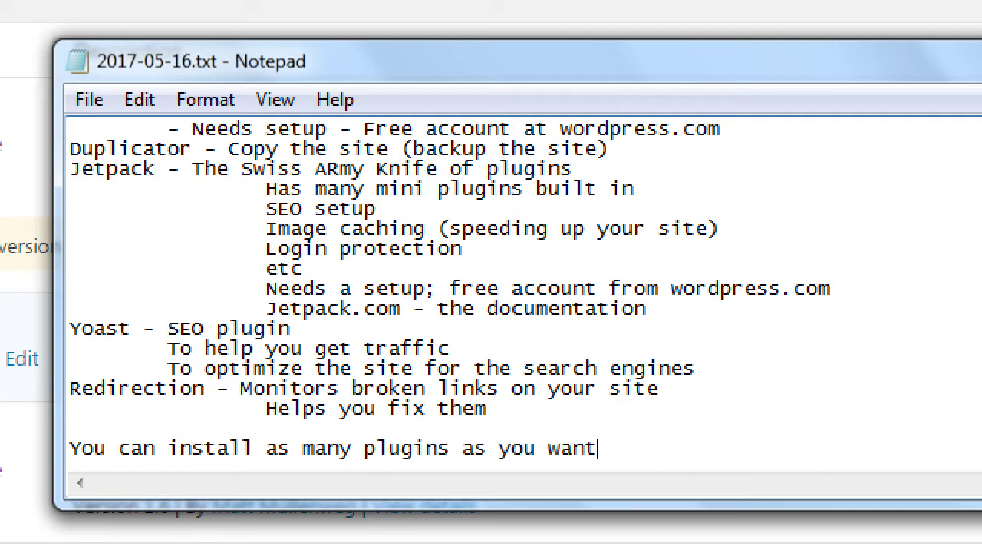
Step: Add the indented line "You can have as many Active (or not Active) as you want" under the note about installing plugins
key("Return")
key("Tab")
type("You can")
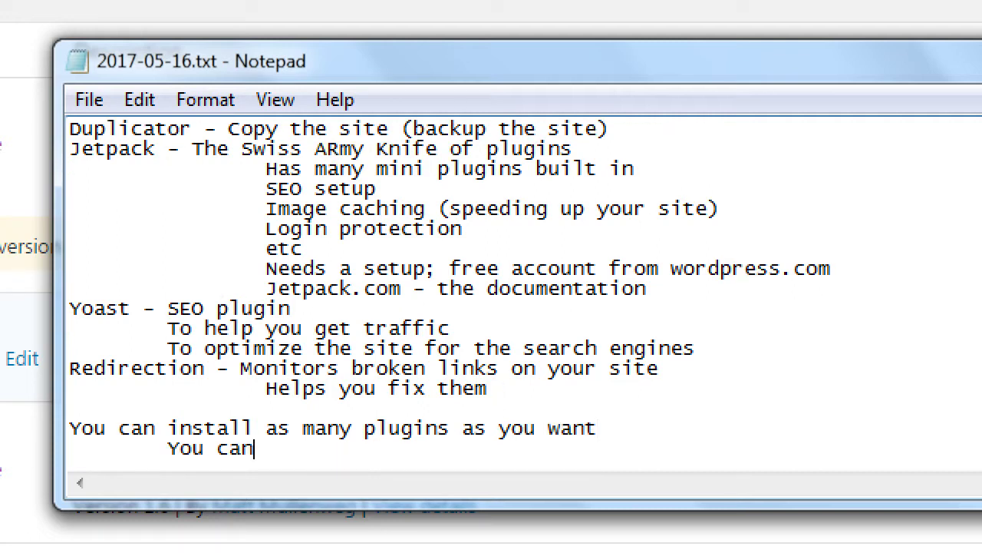
type(" have as many ")
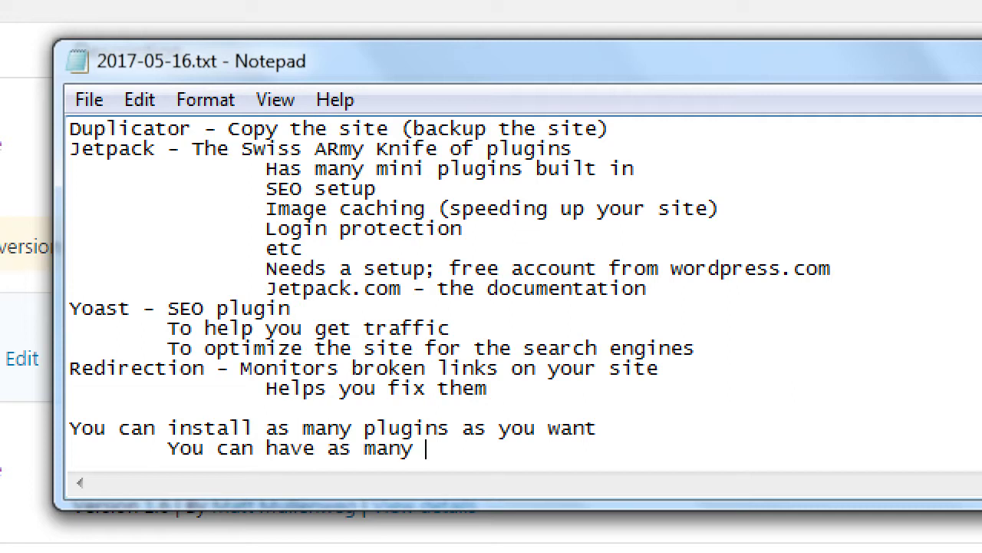
type("Active (nor")
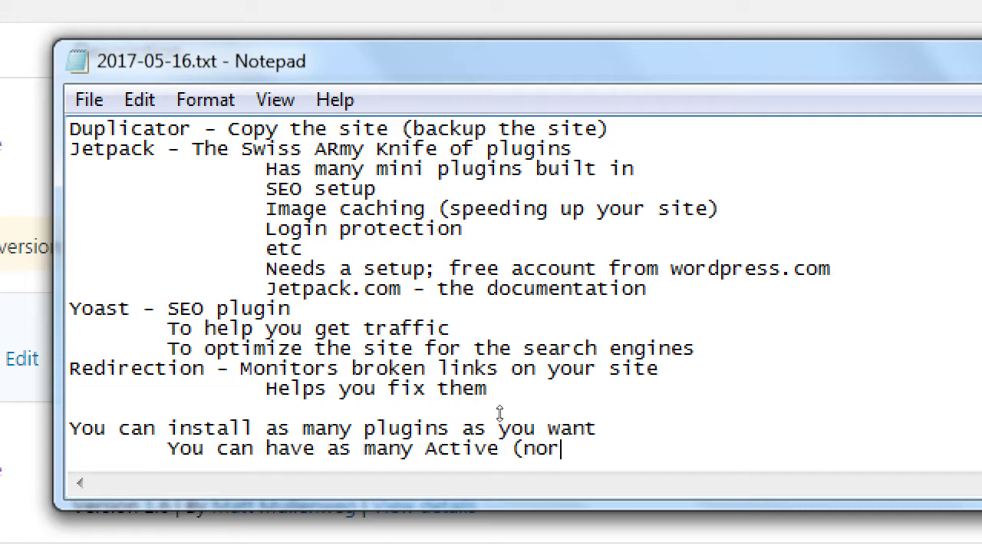
key("BackSpace")
key("BackSpace")
key("BackSpace")
type("or not Active")
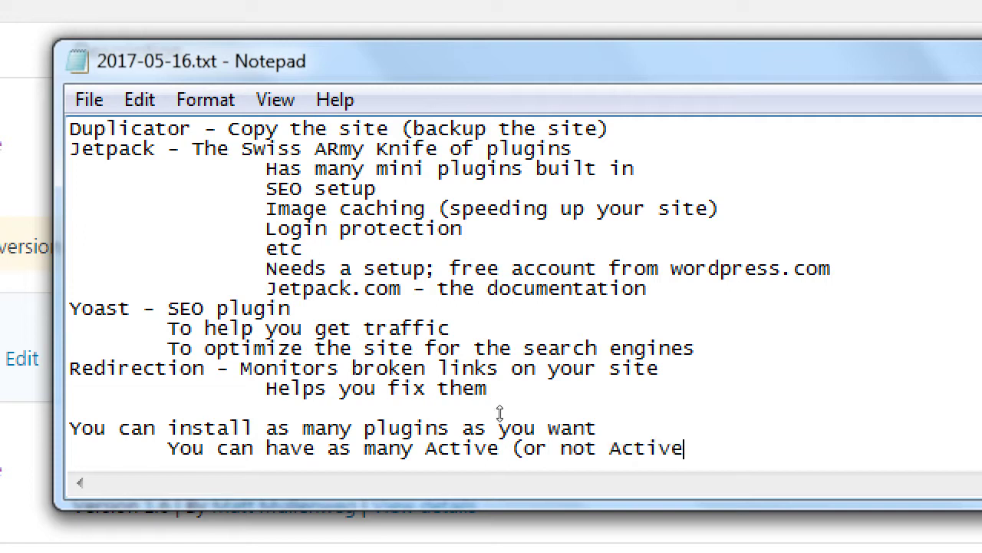
type(") as you want")
Step: Leave a blank line and add the column headings "Pro" and "Con" on one line, five tab stops apart
key("Return")
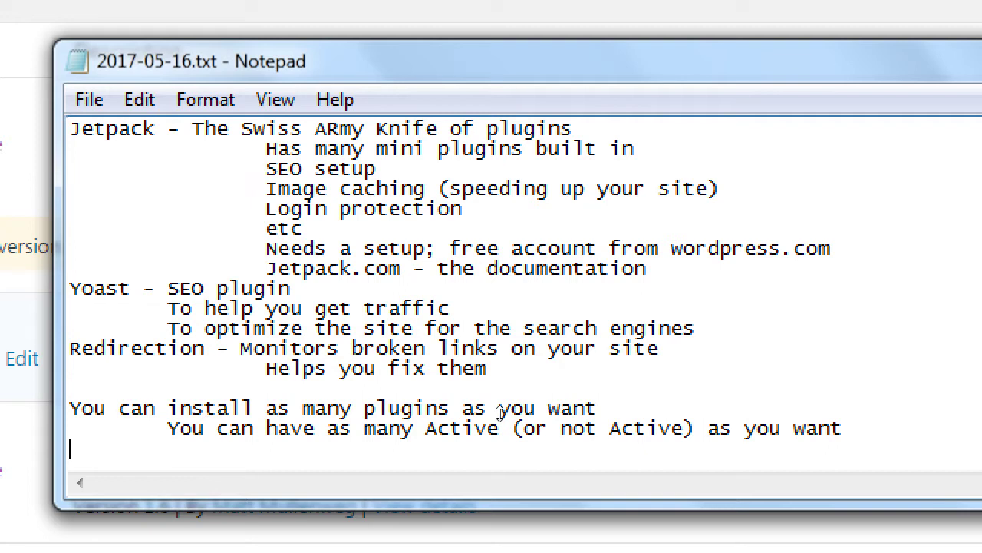
key("Return")
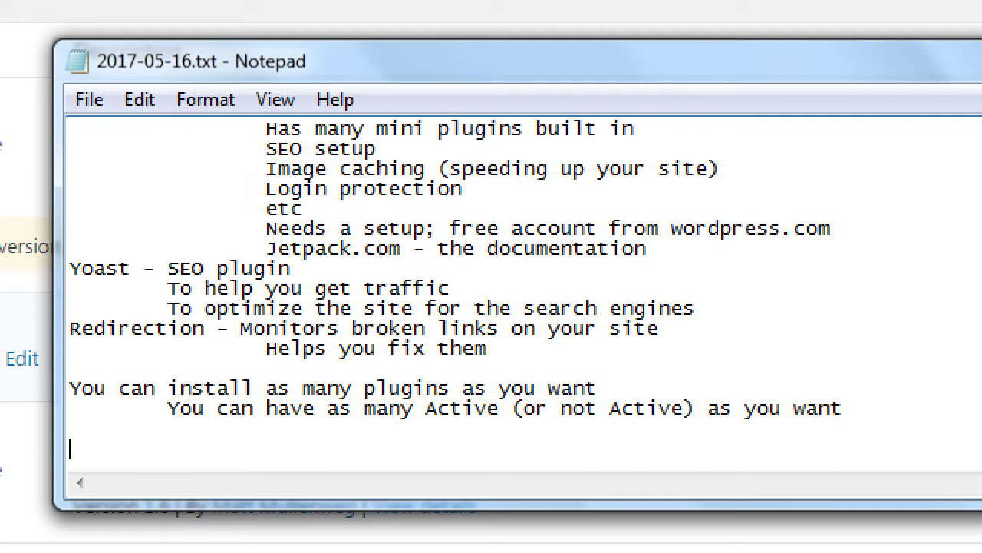
type("Pro")
key("Tab")
key("Tab")
key("Tab")
key("Tab")
key("Tab")
type("Co")
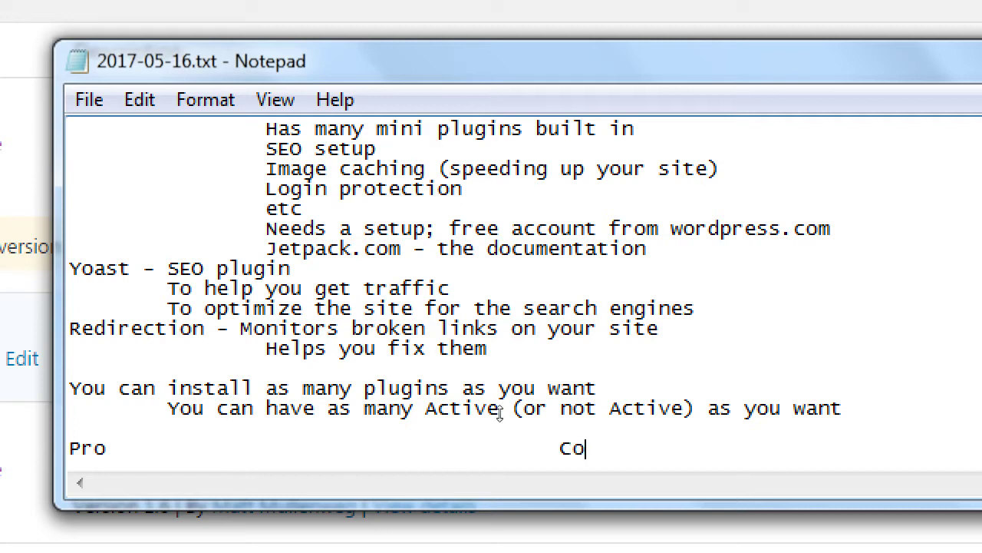
type("n")
Step: List "New features!" and "Extra capabilities" on separate lines under the Pro heading
key("Return")
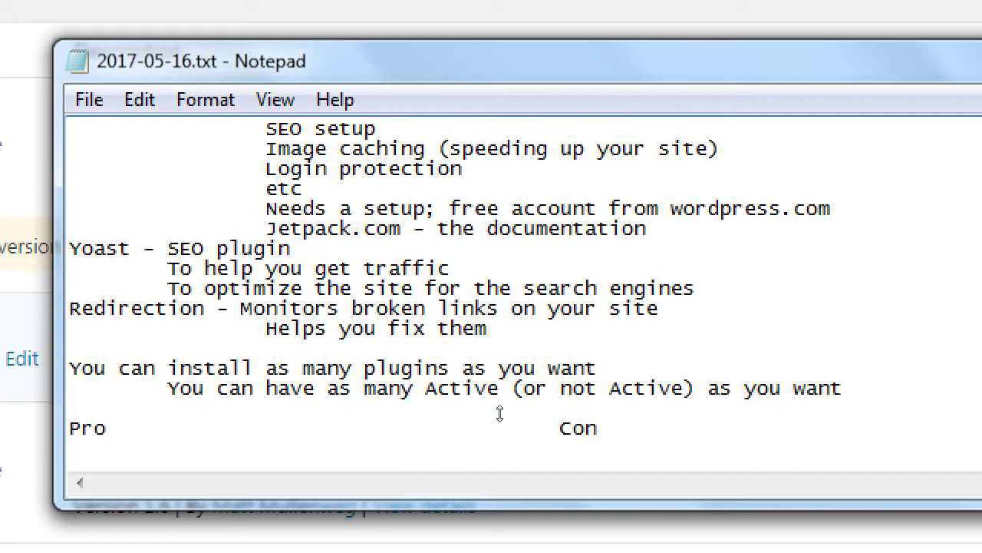
type("New features")
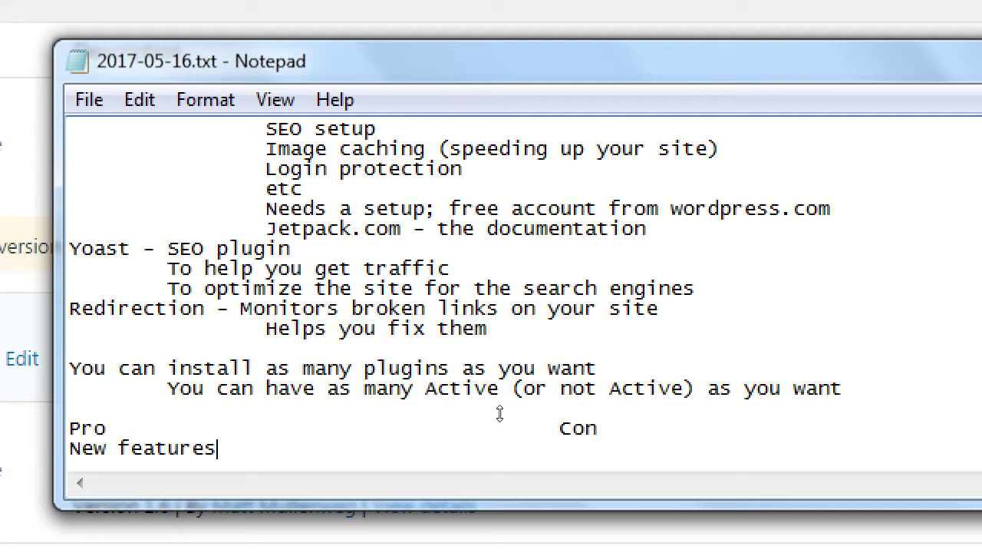
type("!")
key("Return")
type("Ext")
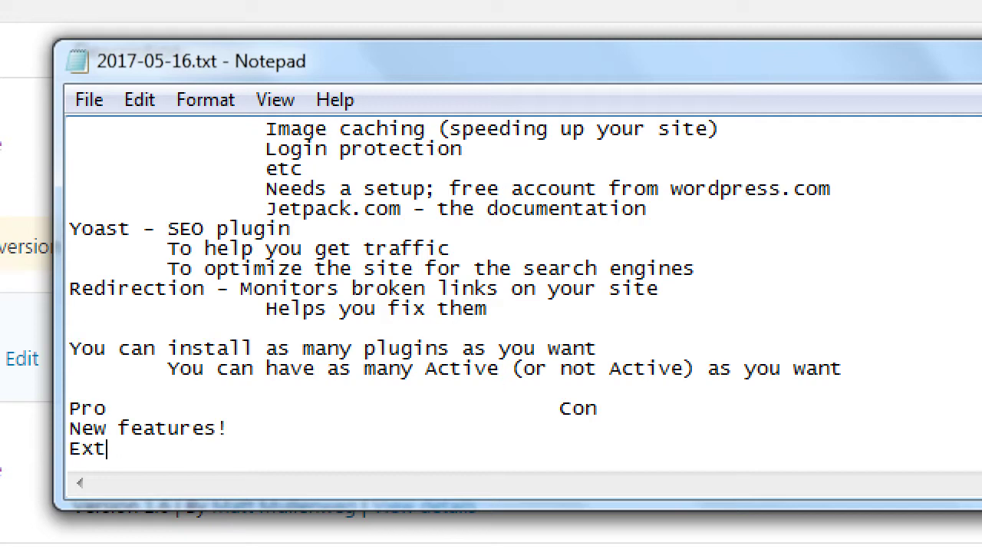
type("ra capabilities")
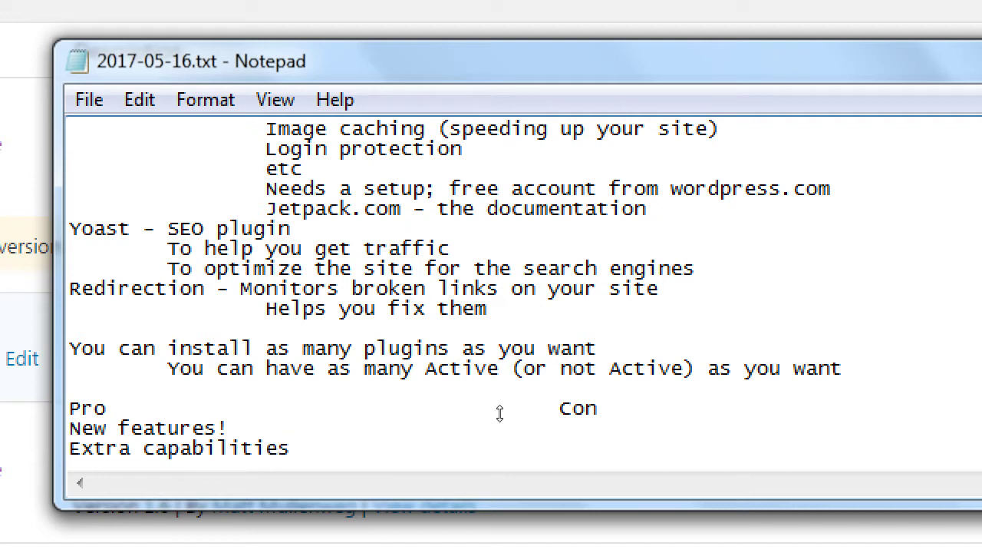
Step: Add "Too many plugins slow your site" under the Con heading, on the same line as "New features!"
key("Tab")
key("Tab")
key("Tab")
key("Tab")
type("Too manyu")
key("BackSpace")
key("BackSpace")
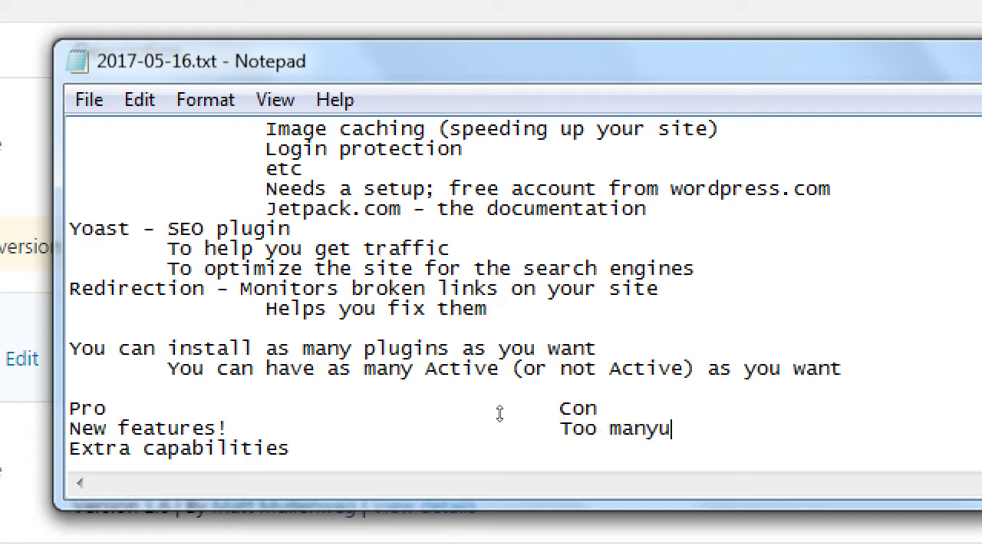
type("plugins slow your site")
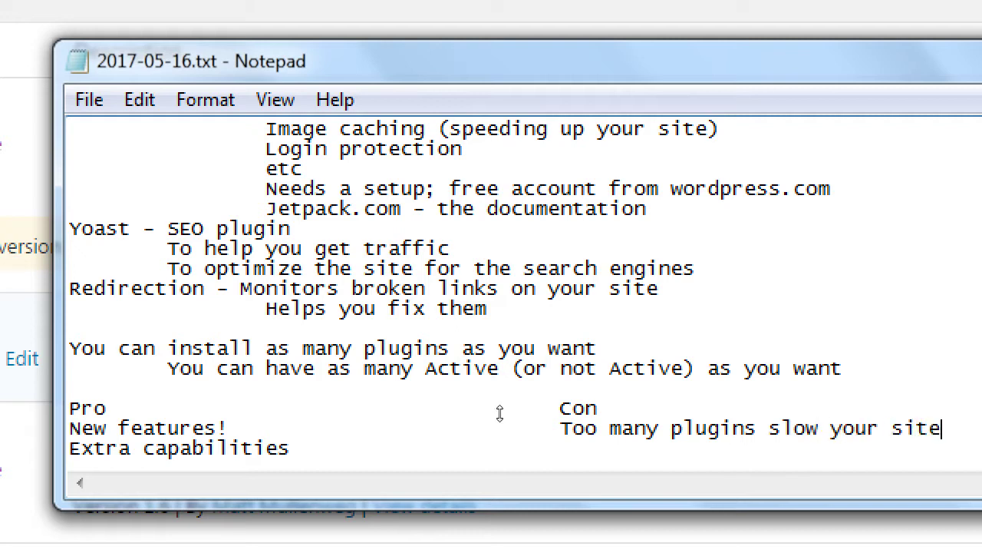
Step: Add "One plugin can conflict with another" in the Con column, on the same line as "Extra capabilities"
key("Down")
key("Tab")
key("Tab")
key("Tab")
type("Plugins can")
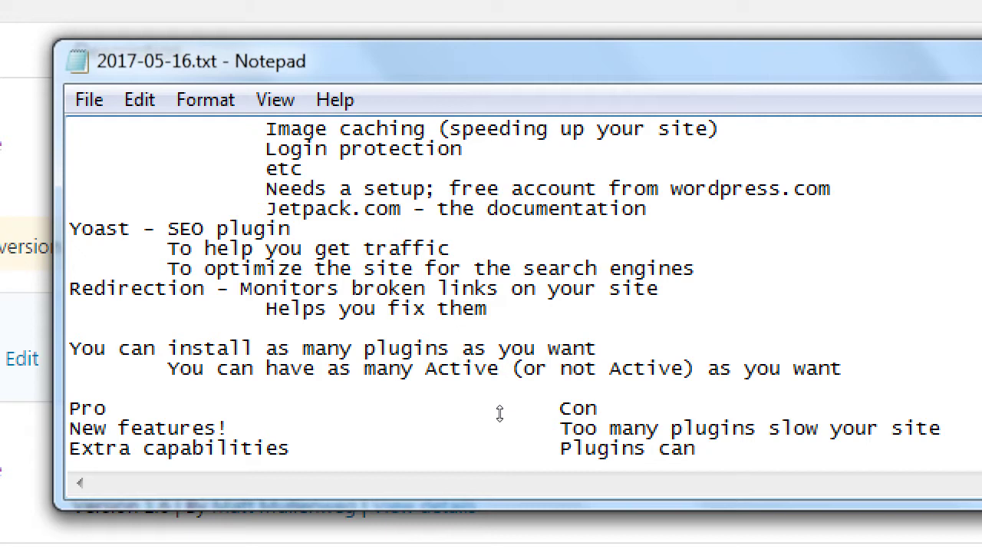
key("ctrl+shift+Left")
key("ctrl+shift+Left")
type("One")
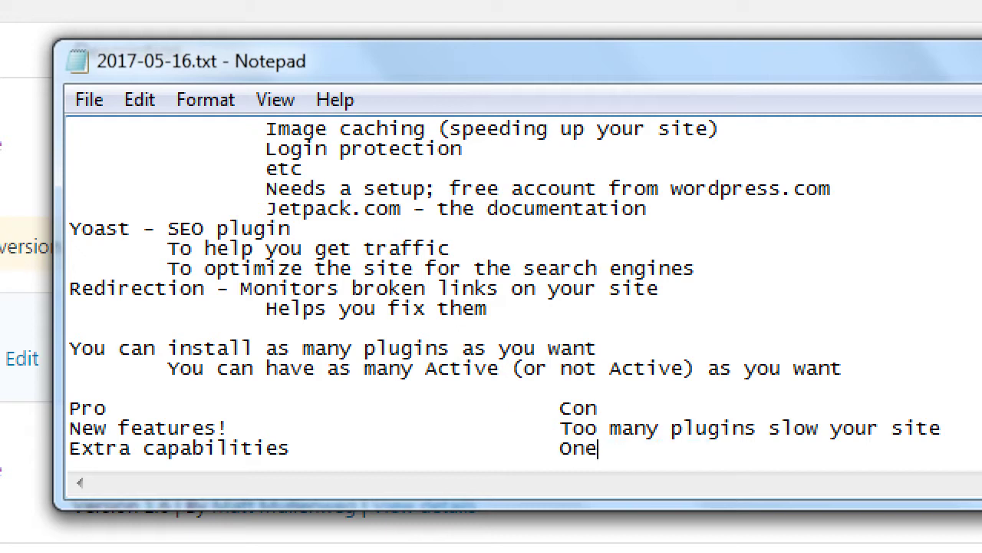
type(" plugin can conflict with anothe")
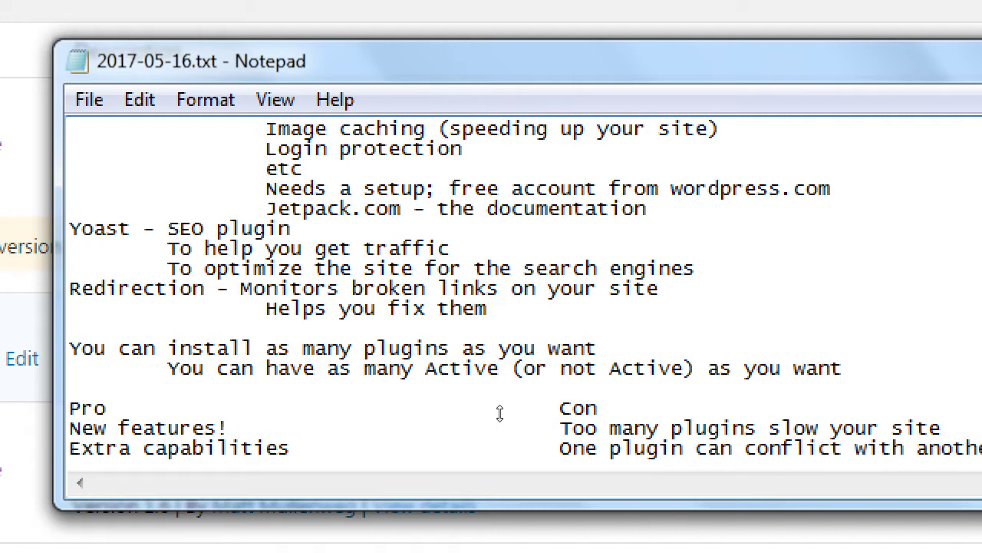
Step: Add "Unupdated plugins are security risk" on a new line in the Con column, below the plugin conflict entry
key("Return")
key("Tab")
key("Tab")
key("Tab")
key("Tab")
key("Tab")
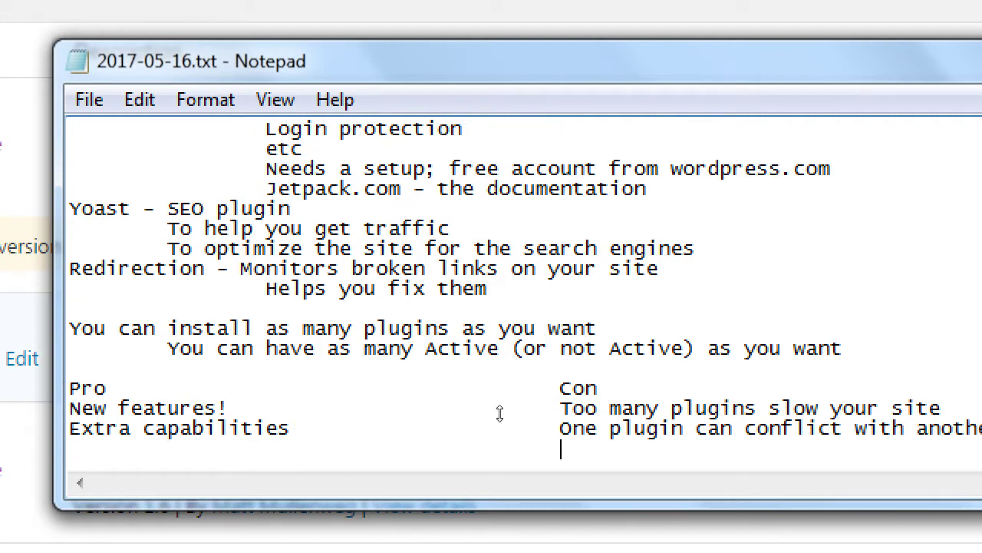
type("Unupdat")
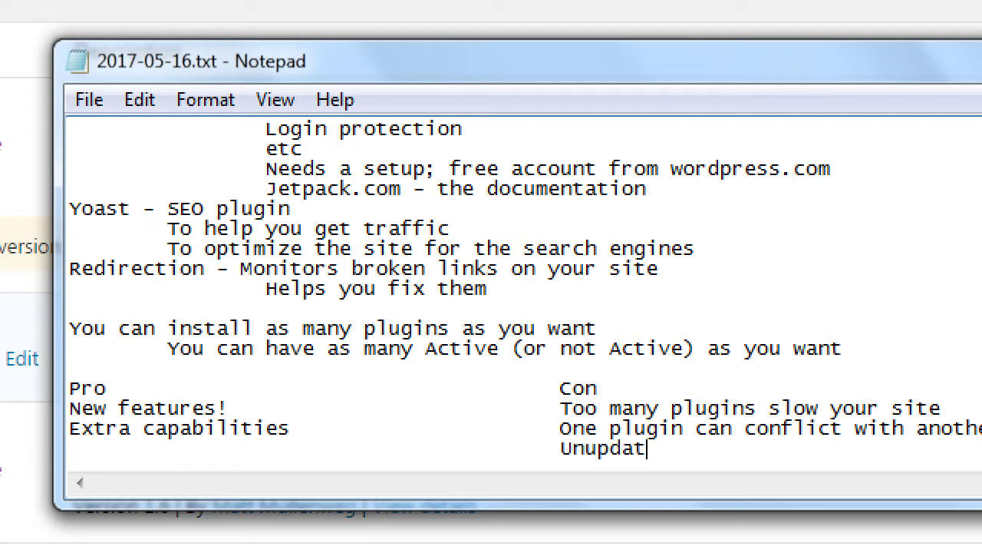
type("ed plugins")
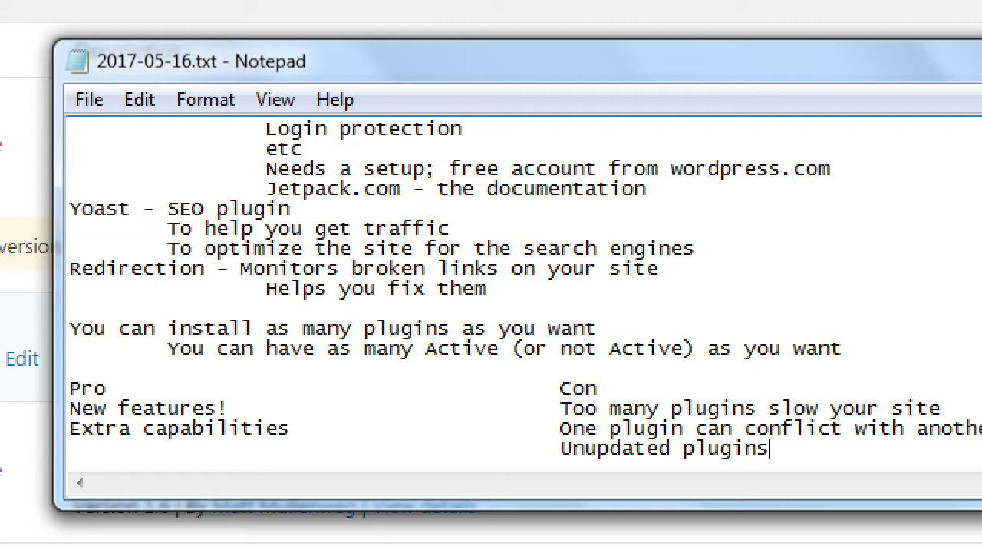
type(" are security ri")
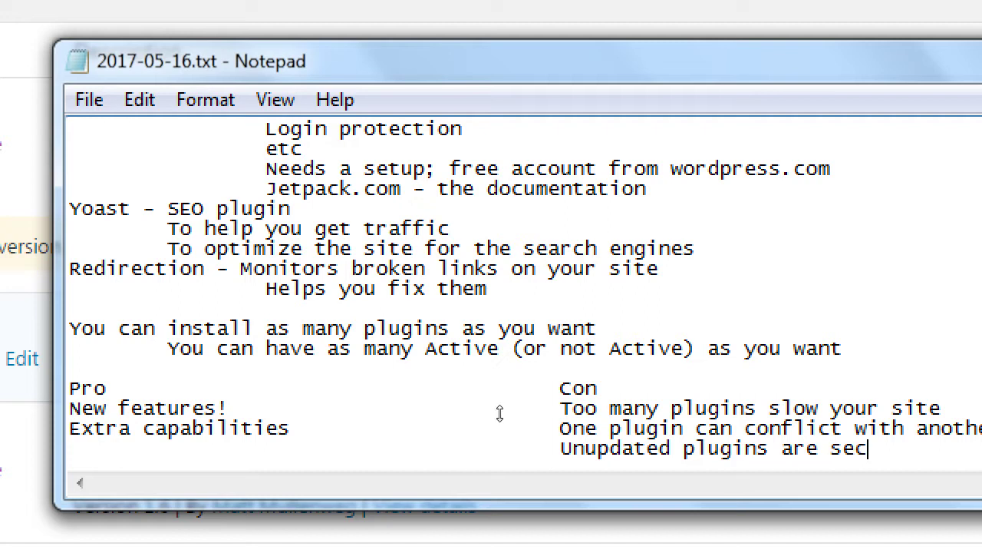
type("sk")
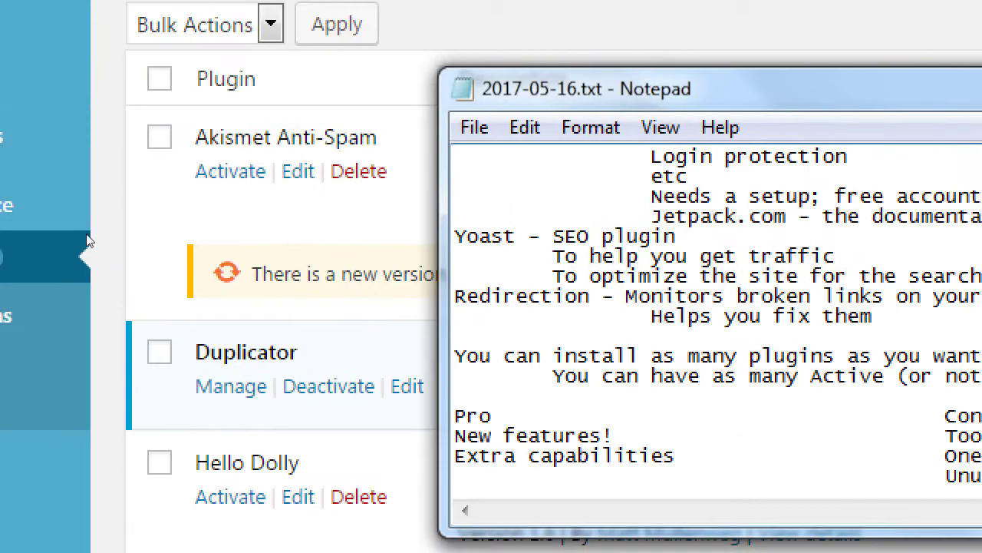
Step: Review the installed plugins list in the Opera browser alongside the pros and cons notes in Notepad
left_click(131, 274)
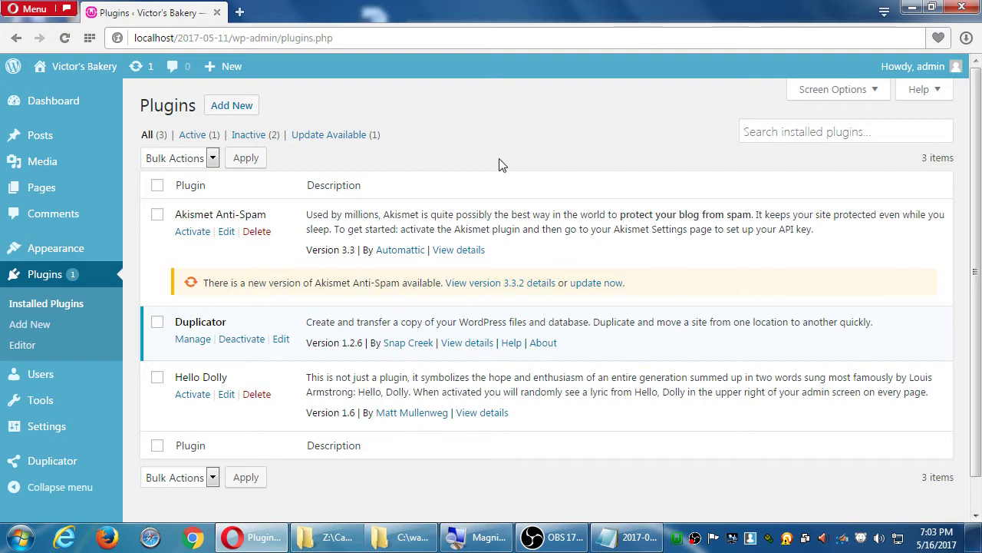
left_click(619, 535)
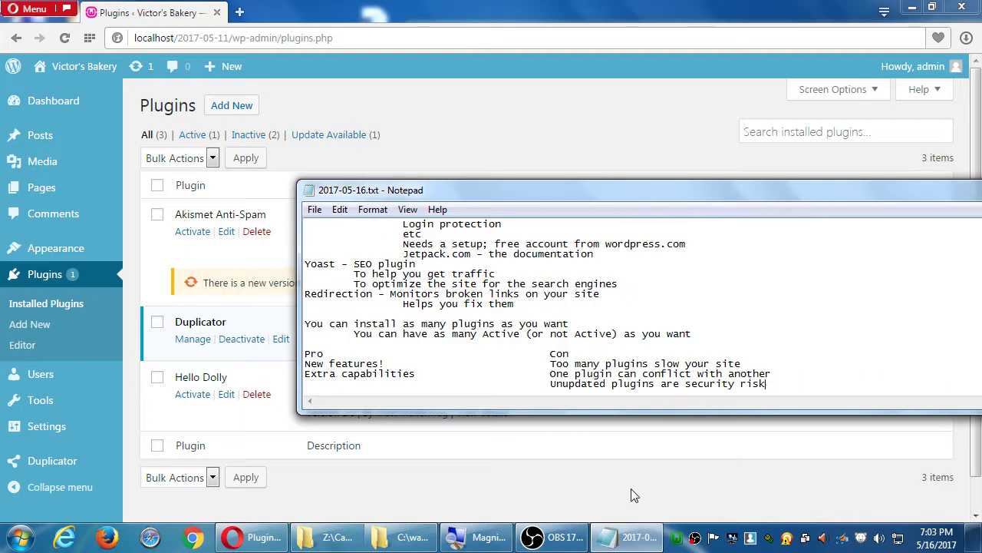
left_click(616, 131)
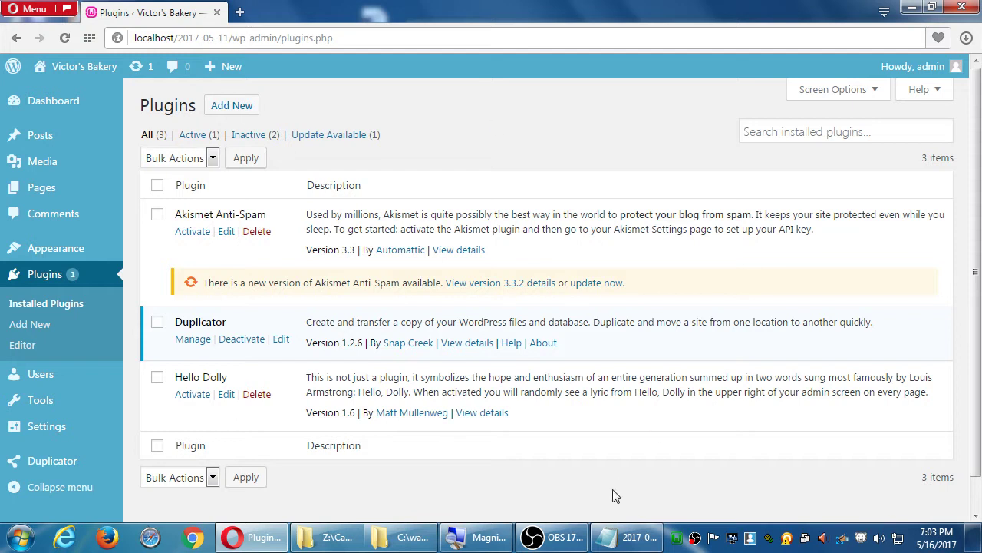
left_click(623, 542)
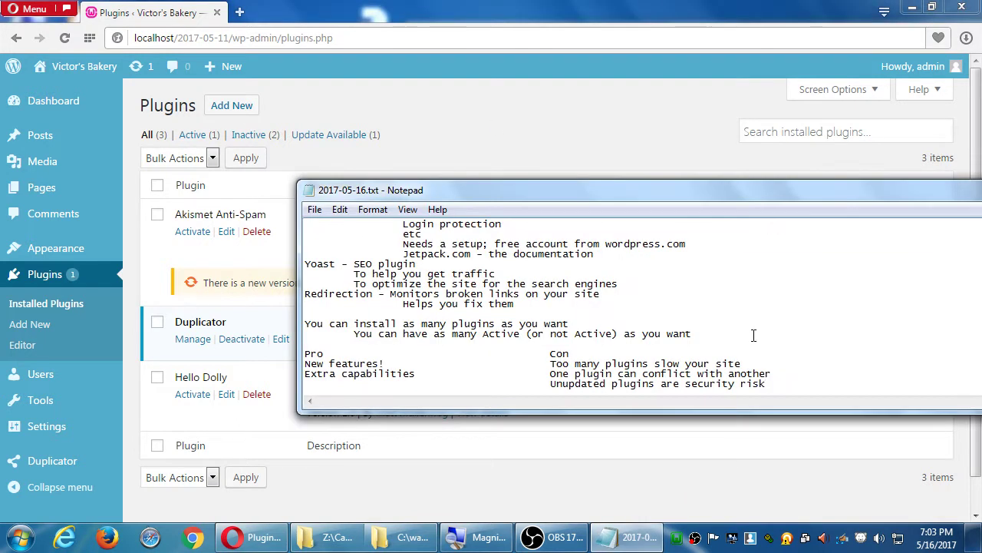
left_click(606, 116)
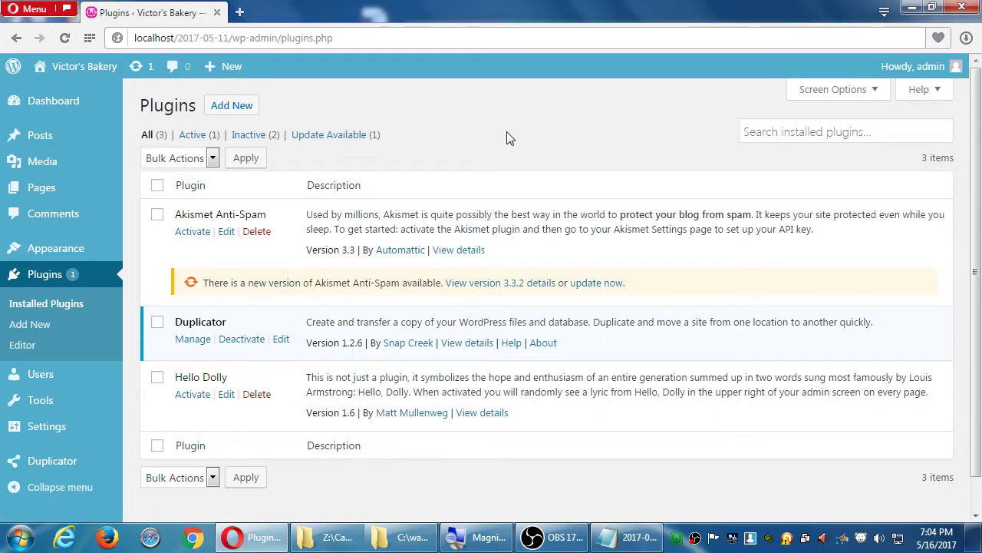
left_click(606, 537)
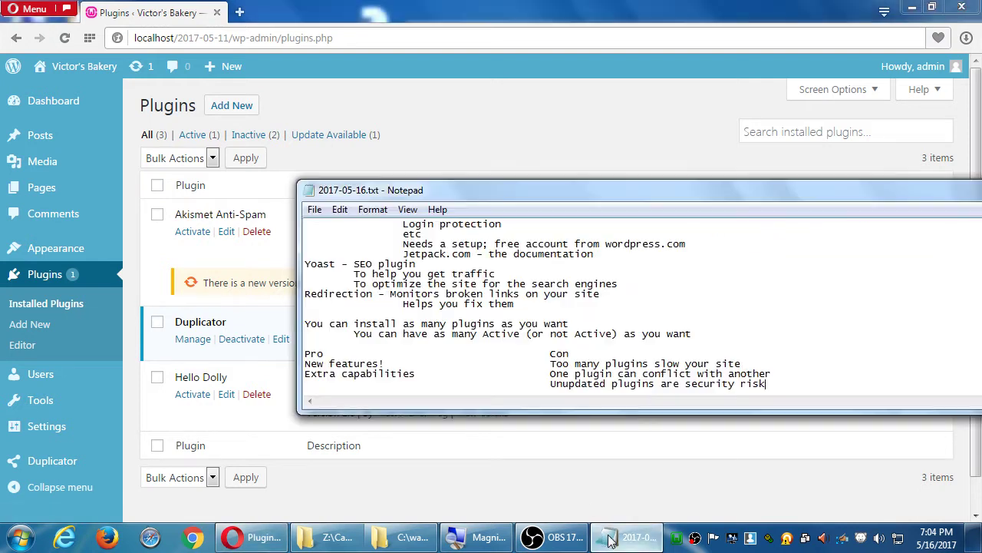
left_click(624, 147)
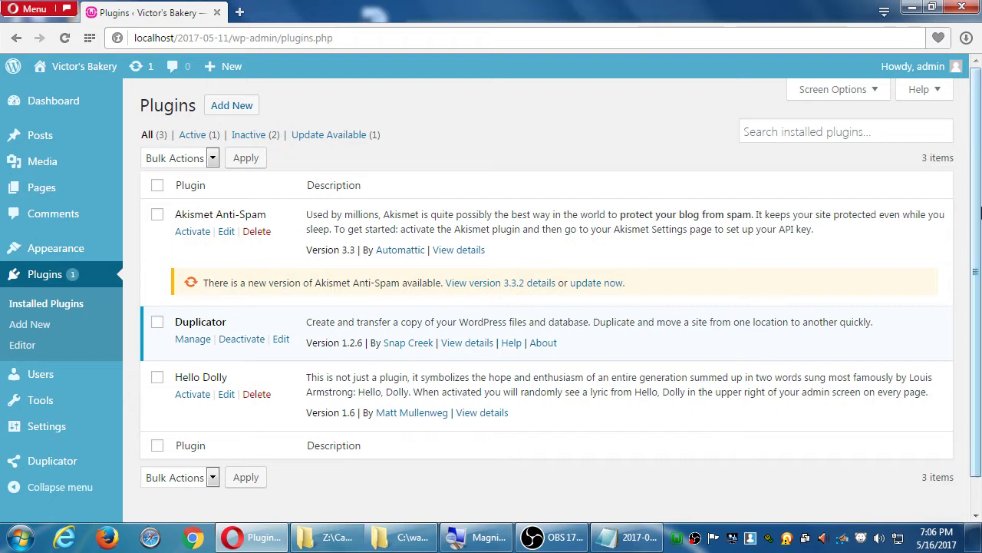
left_click_drag(974, 214, 960, 285)
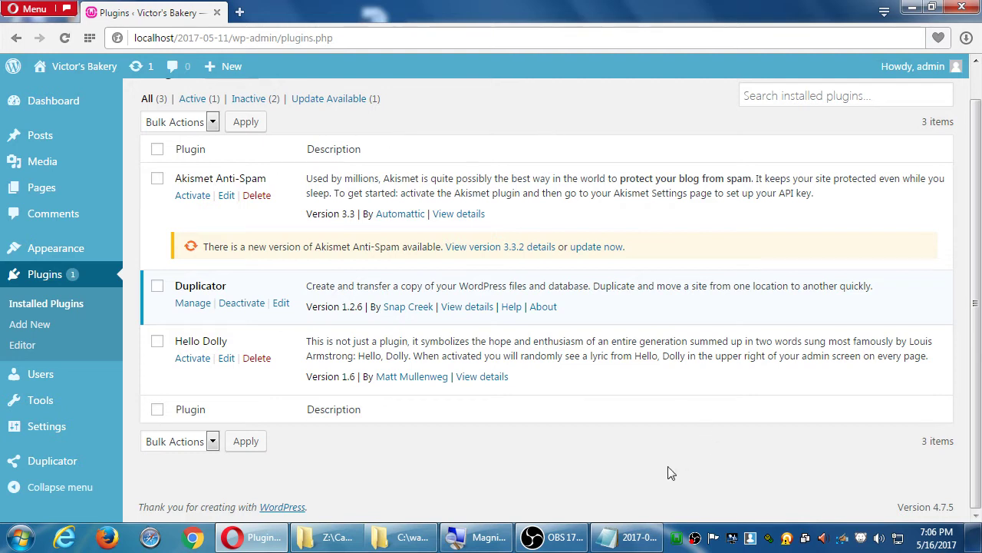
left_click(630, 531)
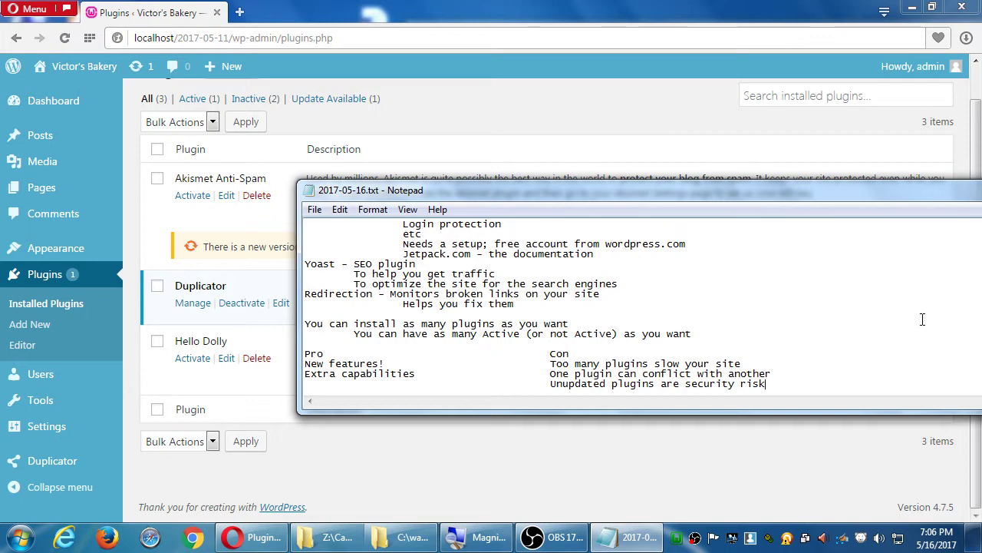
left_click_drag(853, 194, 902, 171)
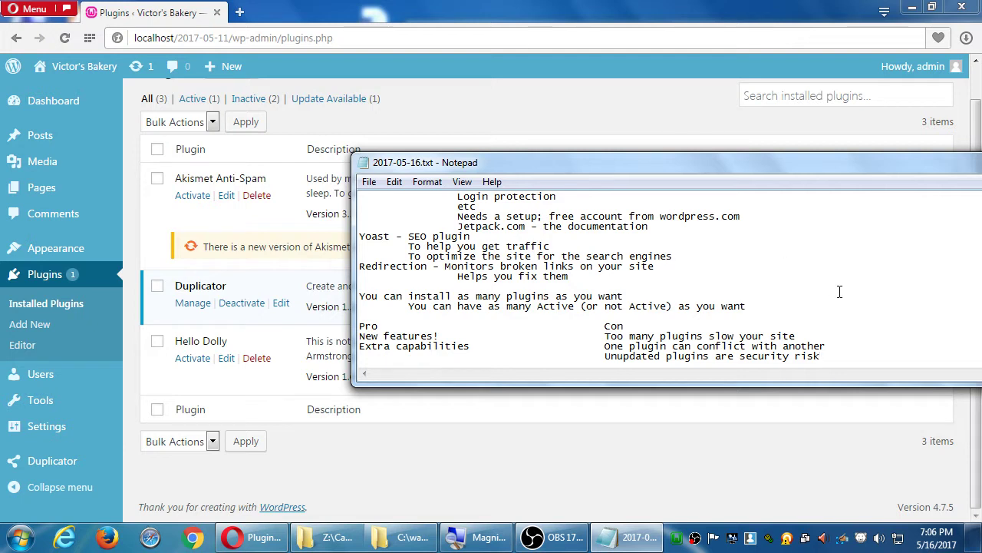
Step: Switch back to the WordPress Plugins page in Opera and open the page for adding new plugins
left_click(599, 134)
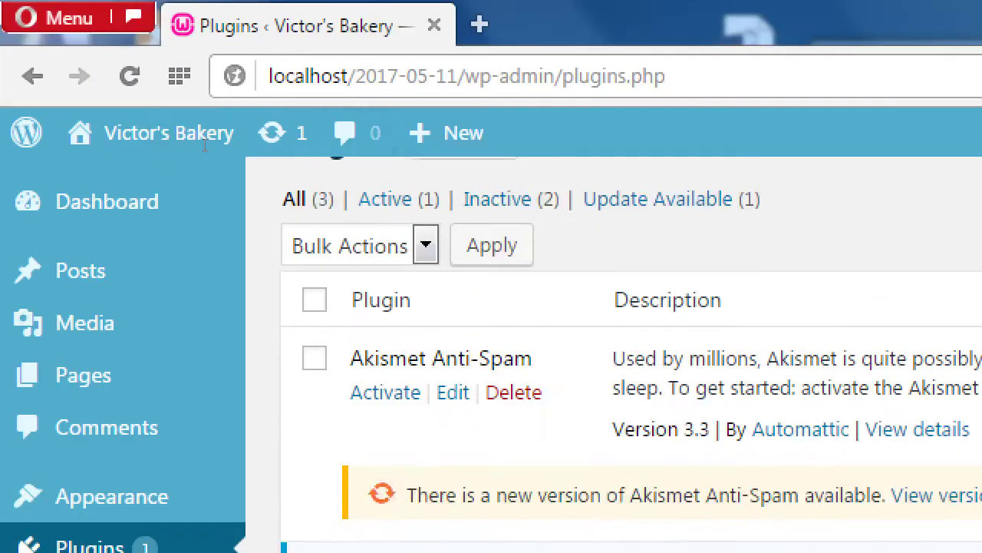
scroll(119, 57, "up", 1)
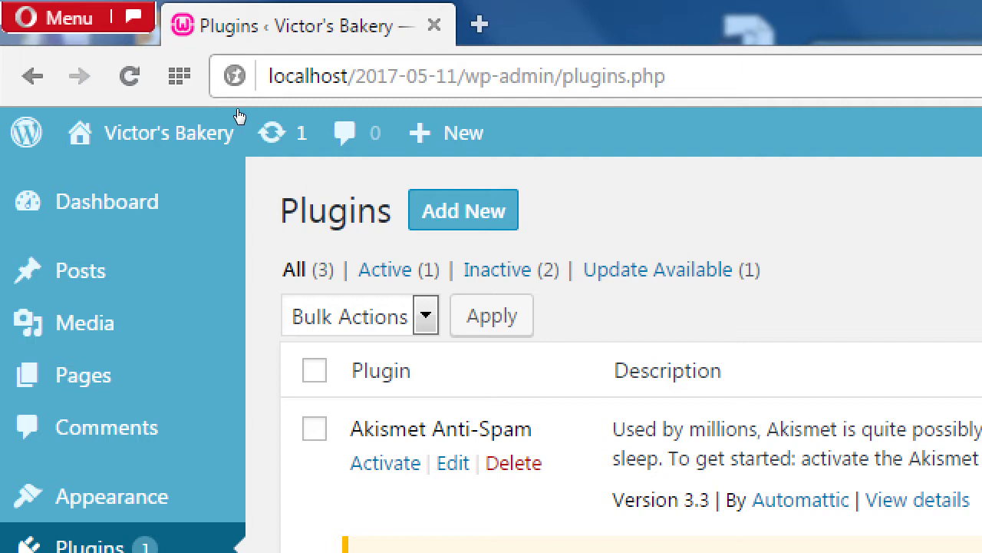
left_click(464, 211)
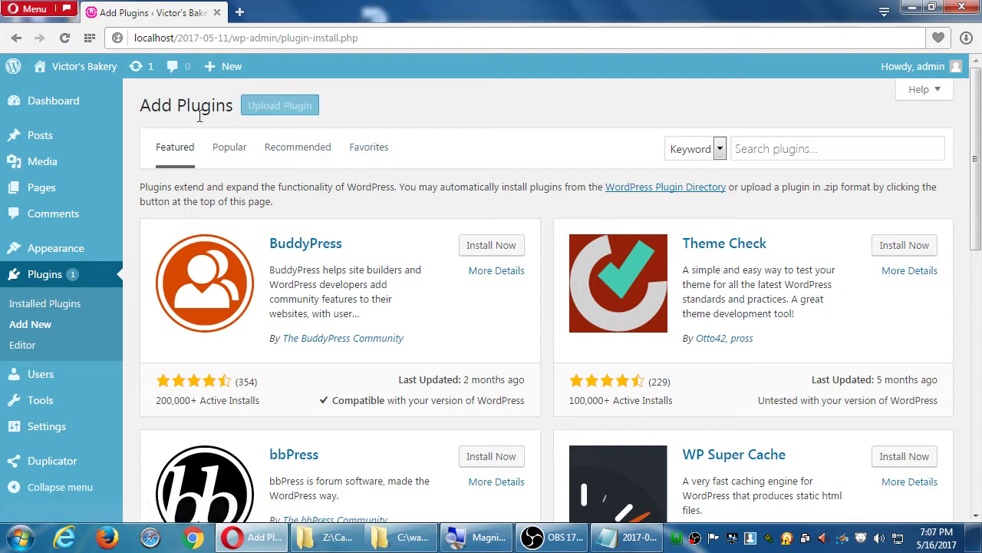
Step: Look through the featured plugins, including BuddyPress, Theme Check, bbPress, WP Super Cache, Jetpack and Akismet
scroll(440, 184, "down", 1)
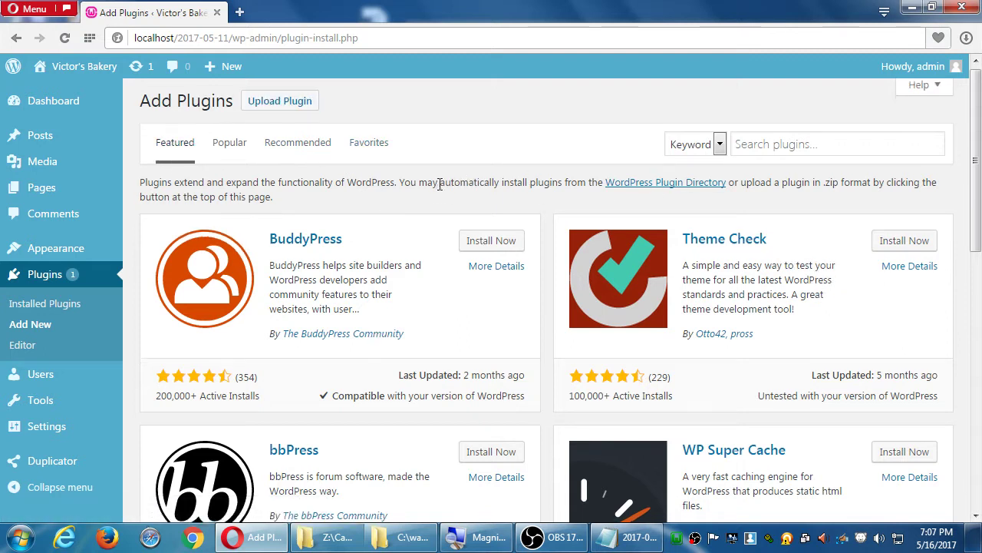
scroll(440, 184, "down", 8)
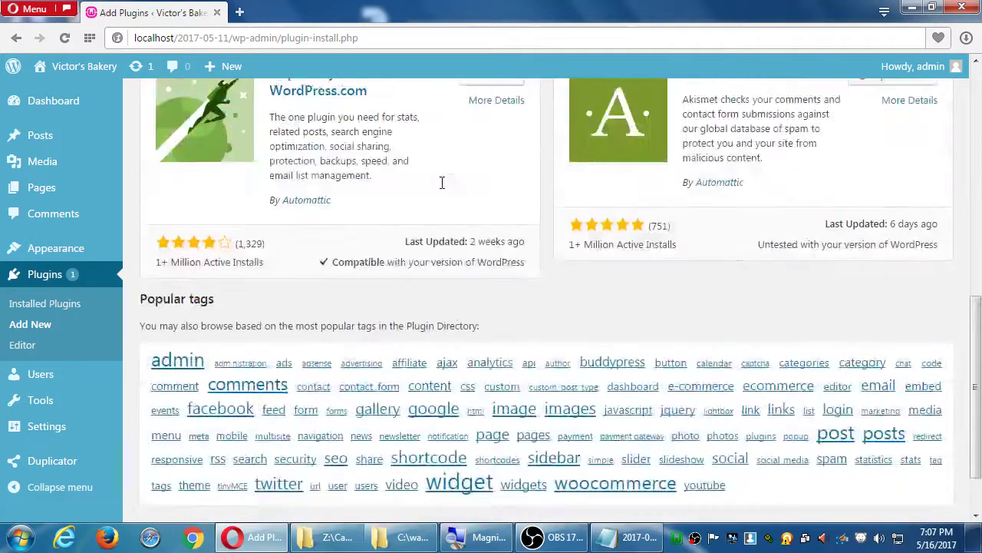
scroll(441, 182, "up", 8)
scroll(446, 184, "down", 6)
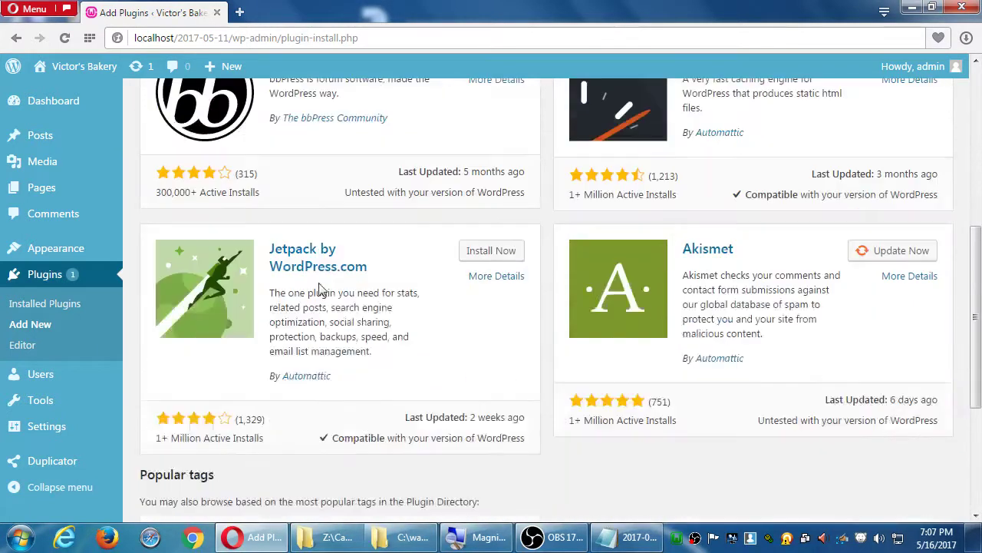
scroll(701, 307, "up", 5)
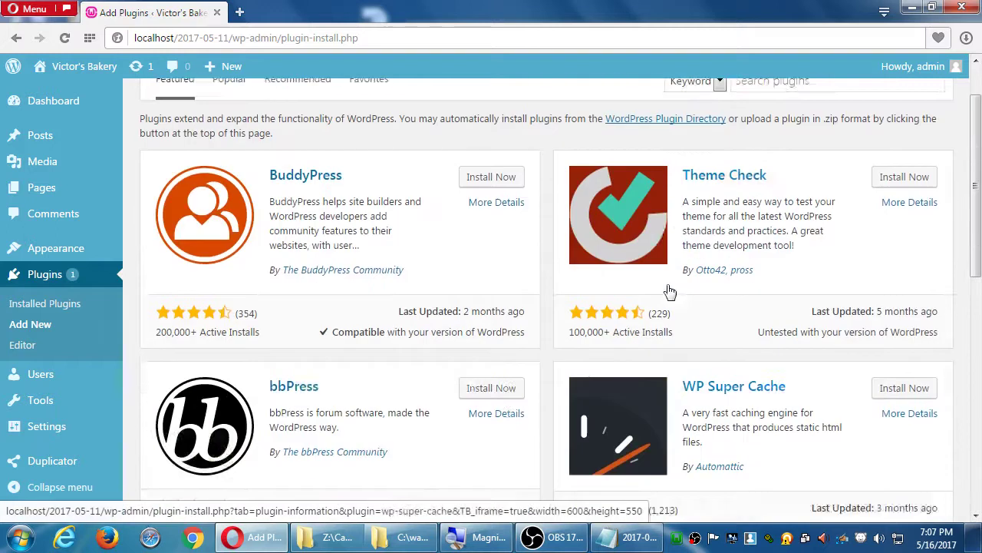
scroll(670, 292, "up", 1)
scroll(614, 200, "down", 2)
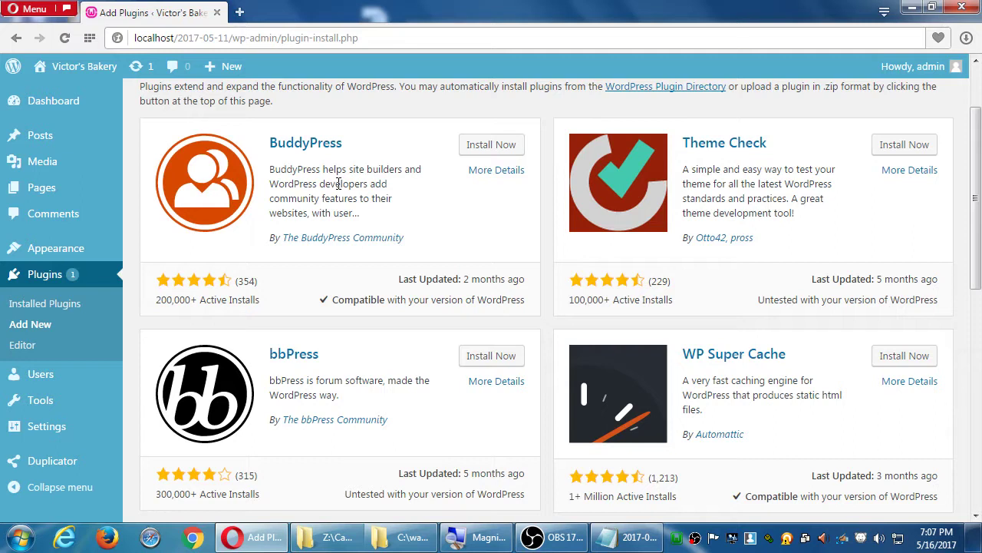
scroll(367, 98, "up", 3)
Step: Show the popular plugins and look through the first page of the list, including Hello Dolly, Yoast SEO and Jetpack
left_click(228, 152)
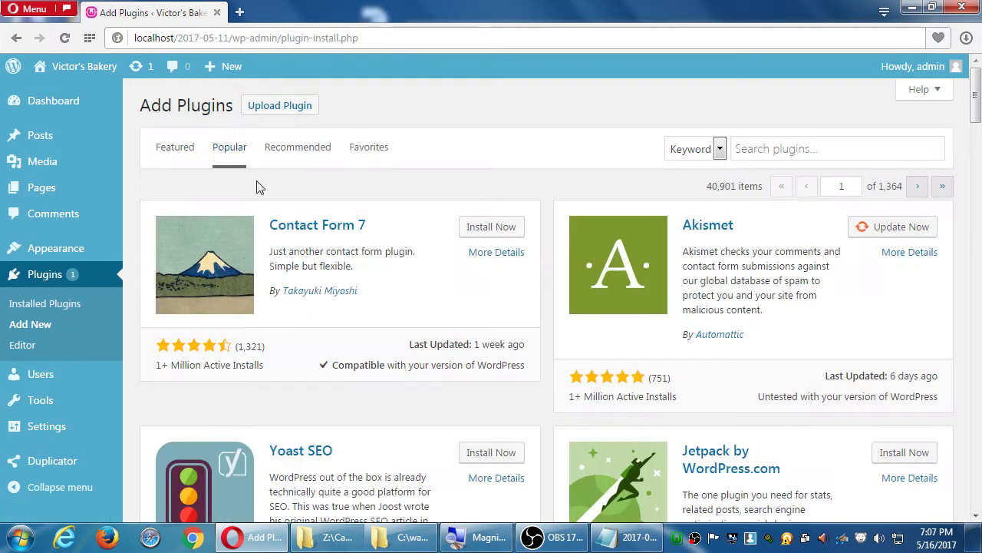
scroll(257, 186, "down", 20)
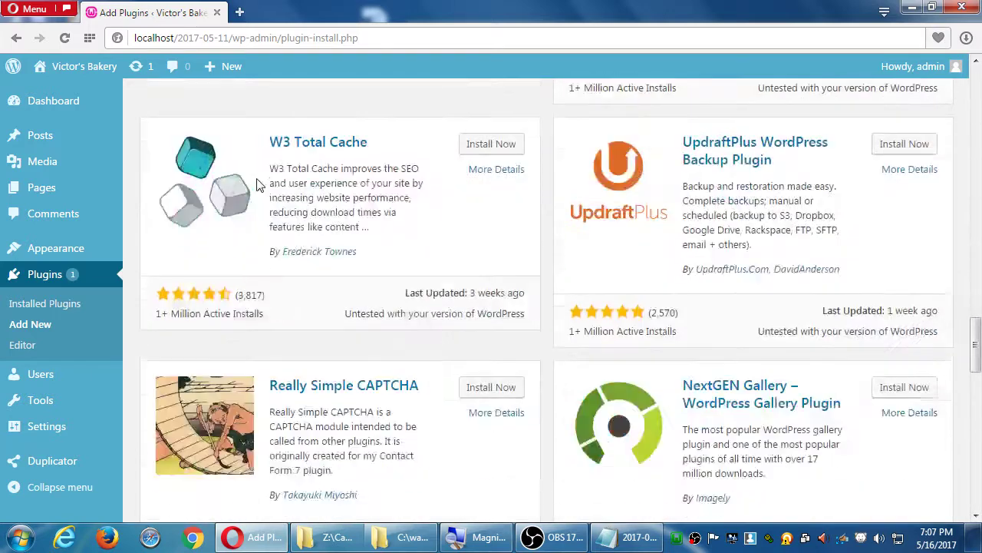
scroll(257, 186, "down", 10)
scroll(259, 181, "up", 12)
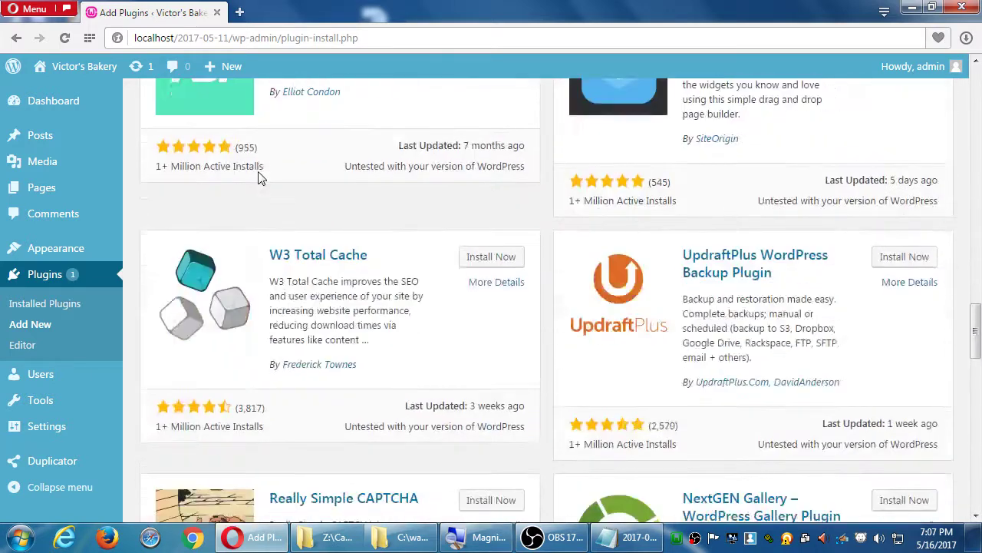
scroll(258, 178, "up", 6)
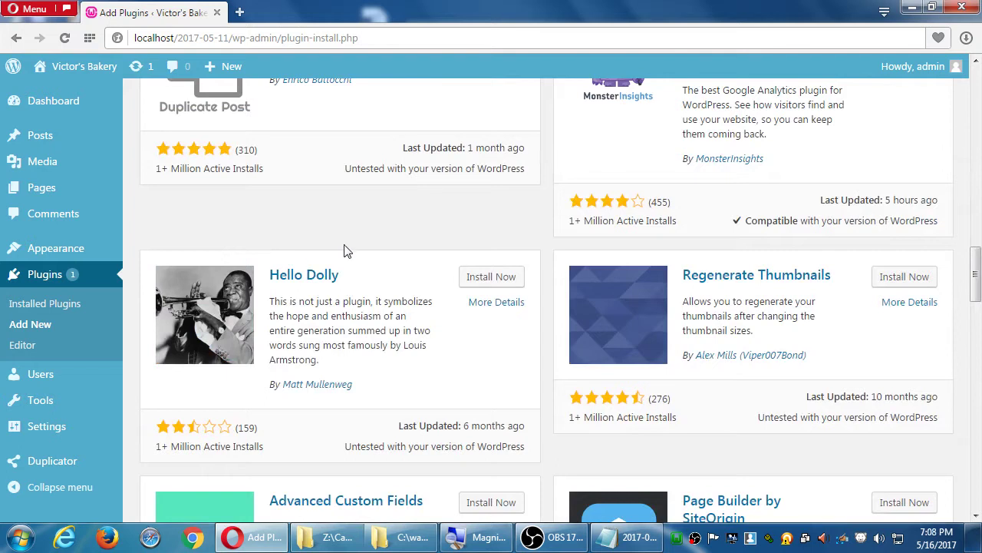
scroll(353, 238, "down", 1)
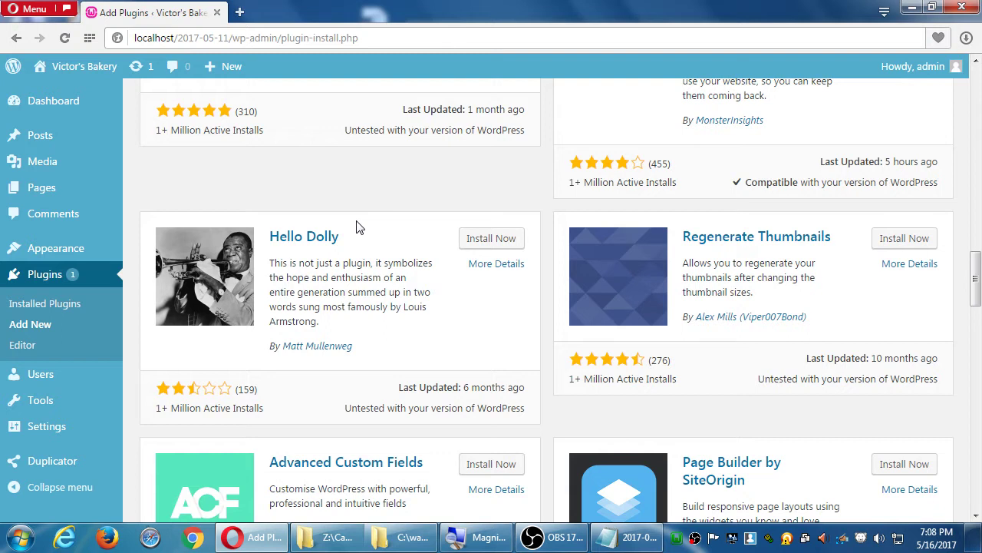
scroll(573, 142, "up", 15)
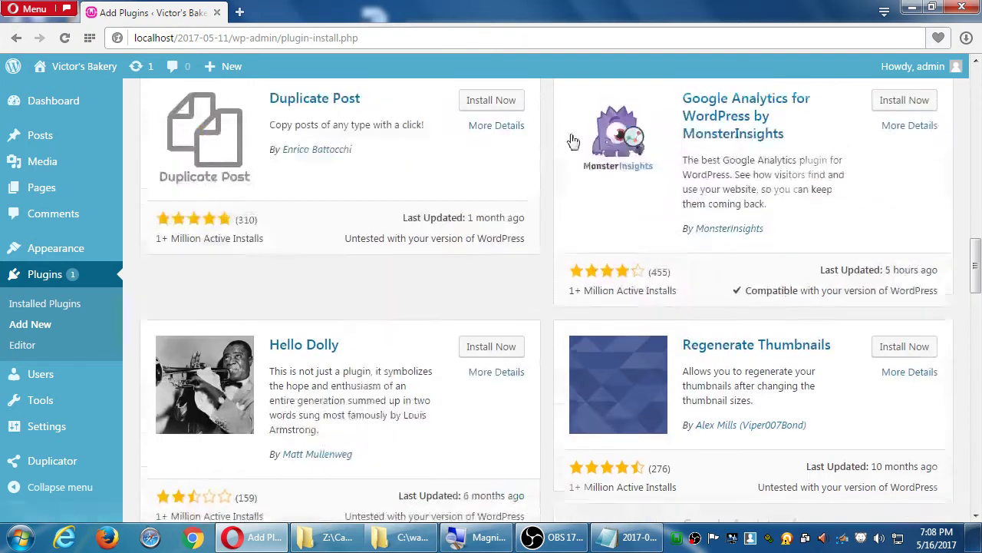
scroll(573, 142, "up", 5)
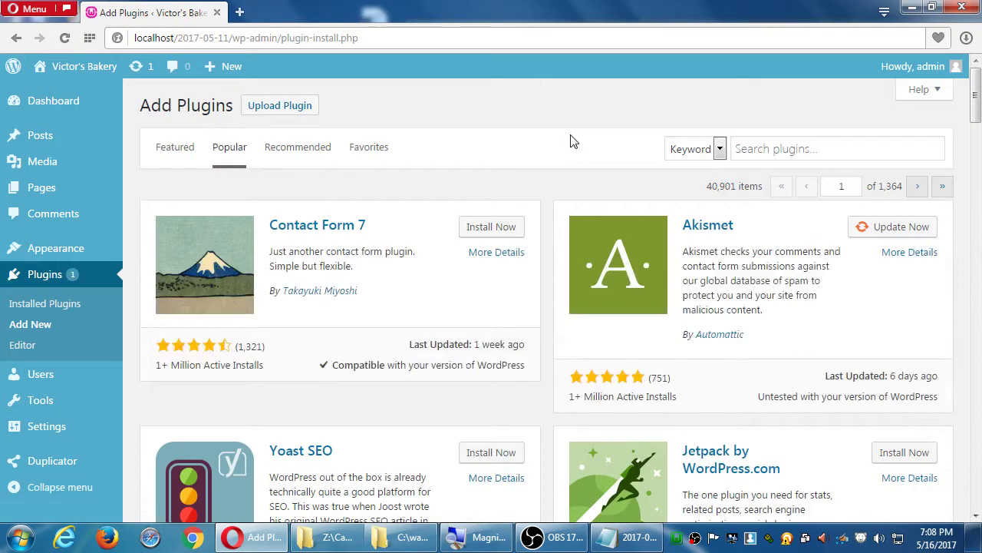
scroll(570, 141, "down", 4)
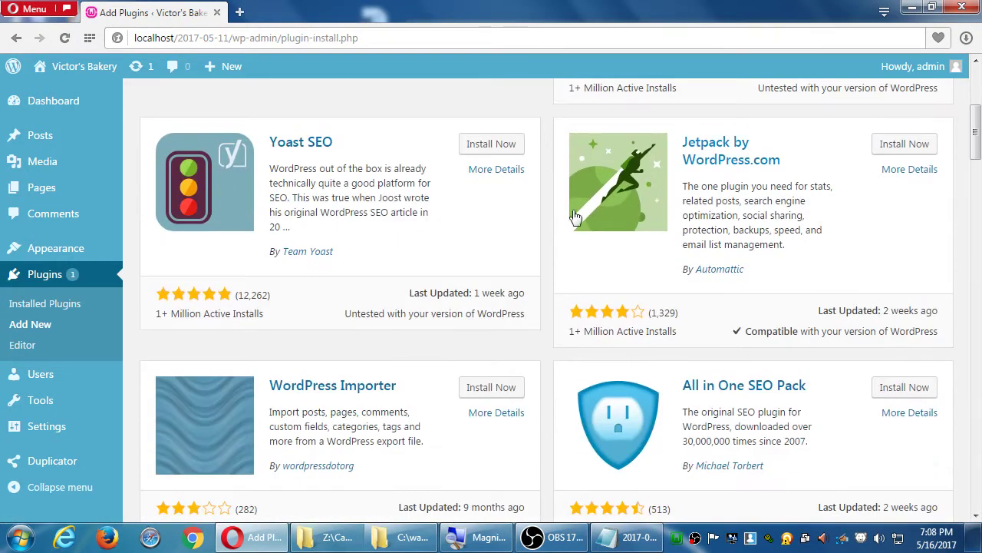
scroll(576, 217, "up", 4)
Step: Look through the recommended plugins, including WooCommerce, Wordfence Security and UpdraftPlus, and check the favorites view before returning to the recommended list
left_click(297, 149)
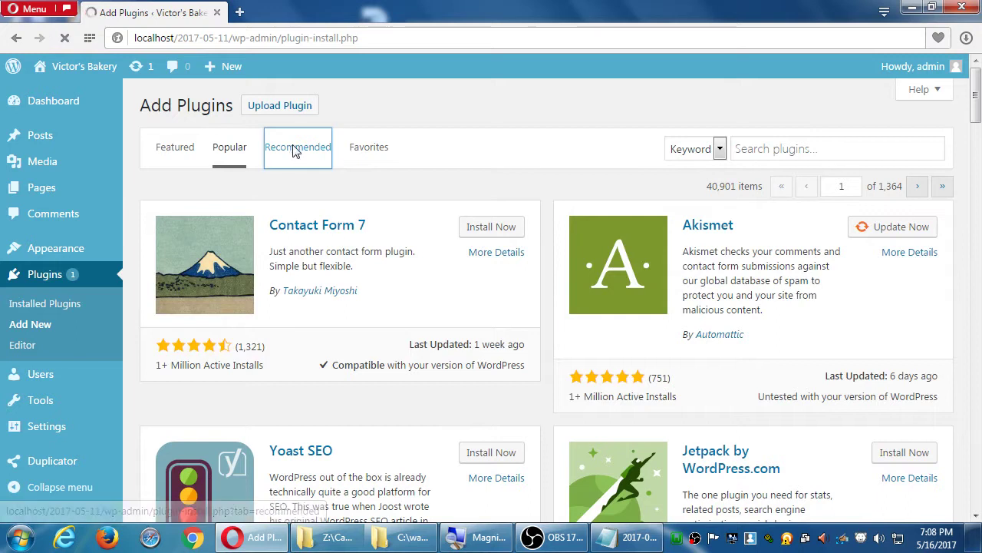
scroll(581, 174, "down", 1)
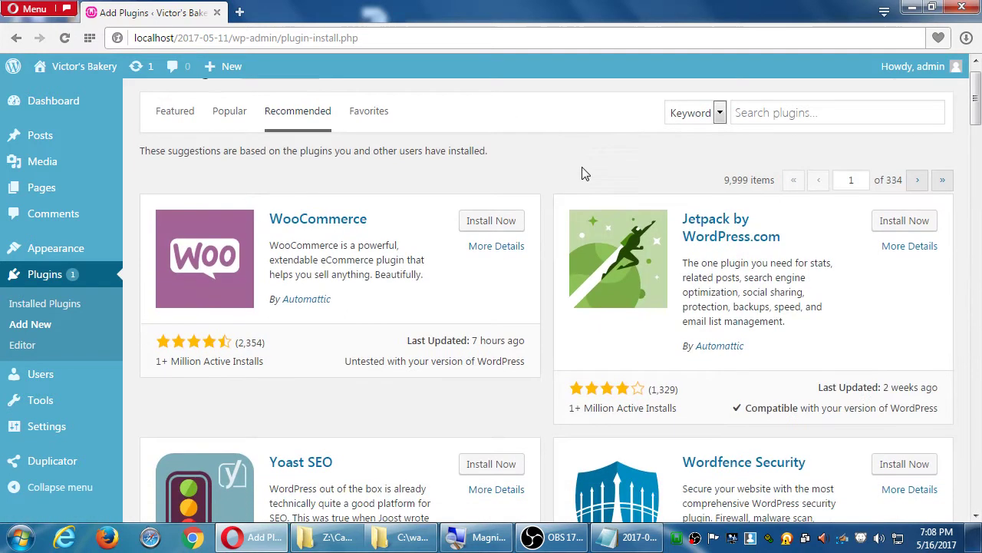
scroll(467, 358, "down", 1)
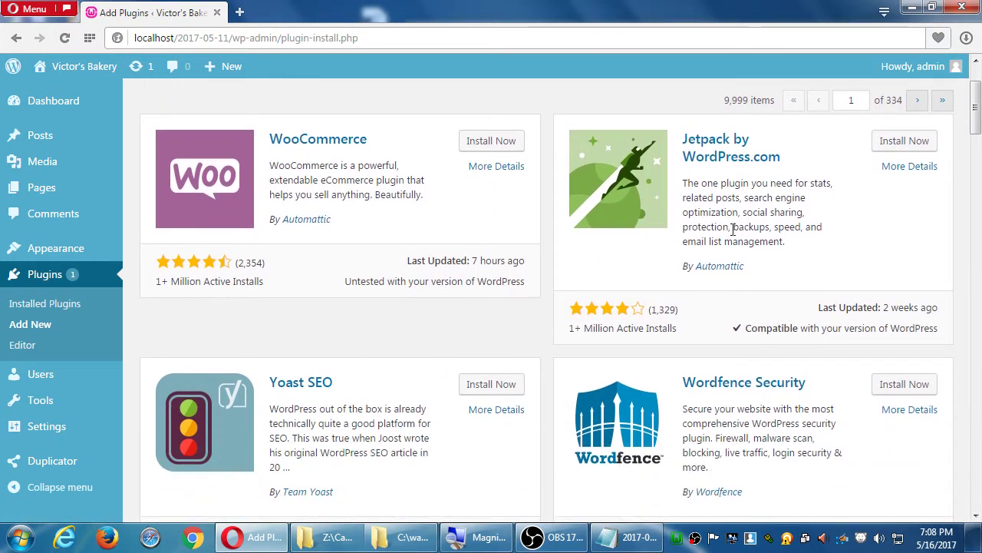
scroll(733, 228, "down", 4)
scroll(751, 272, "up", 1)
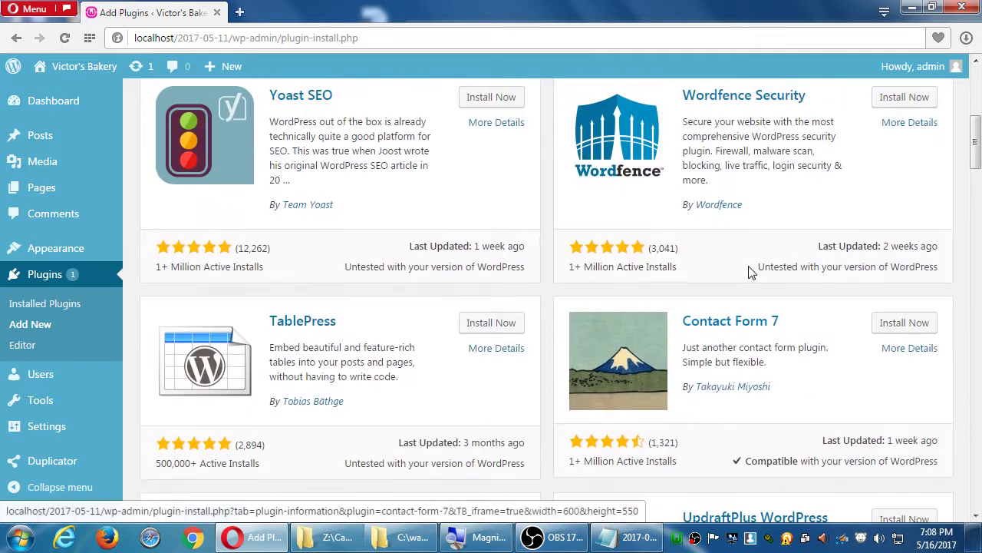
scroll(699, 268, "down", 2)
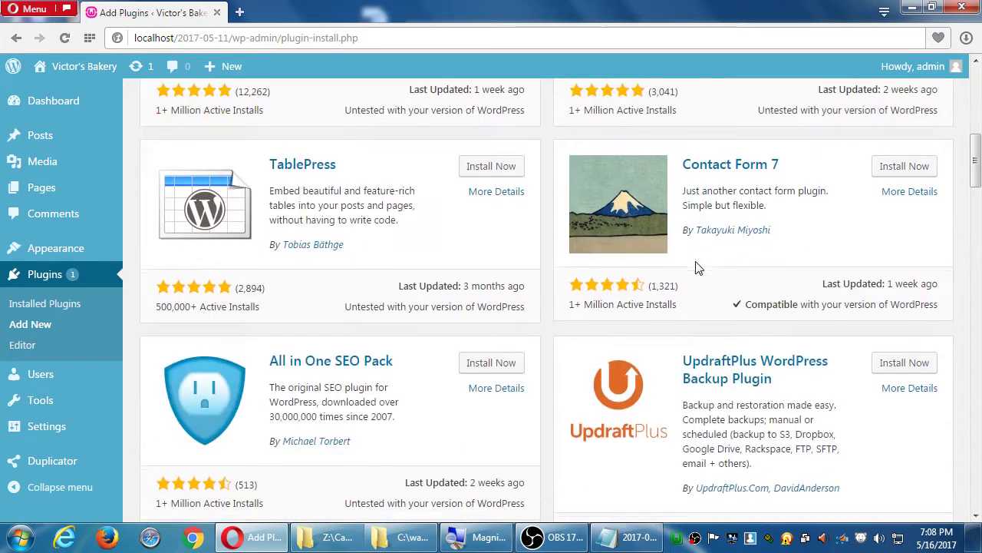
scroll(566, 388, "down", 2)
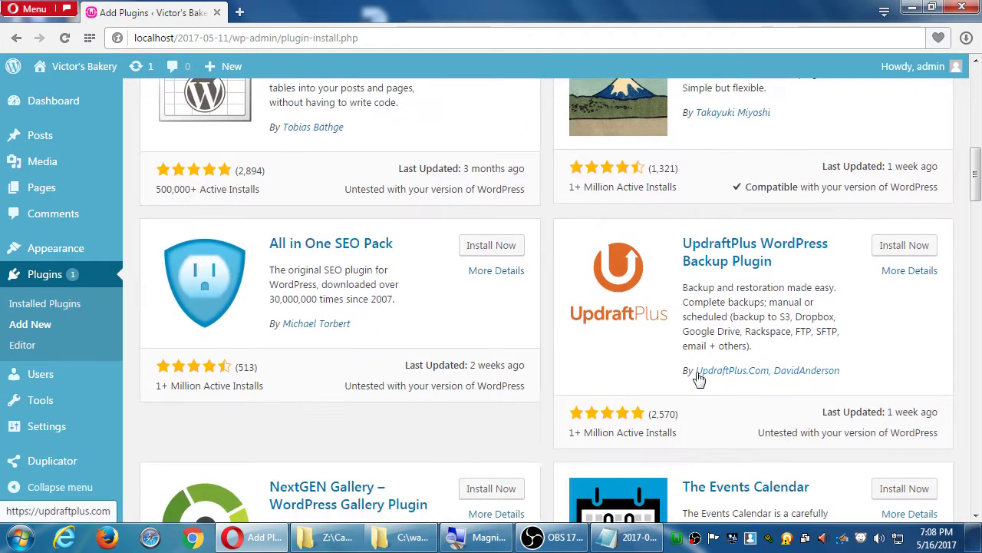
scroll(787, 285, "down", 3)
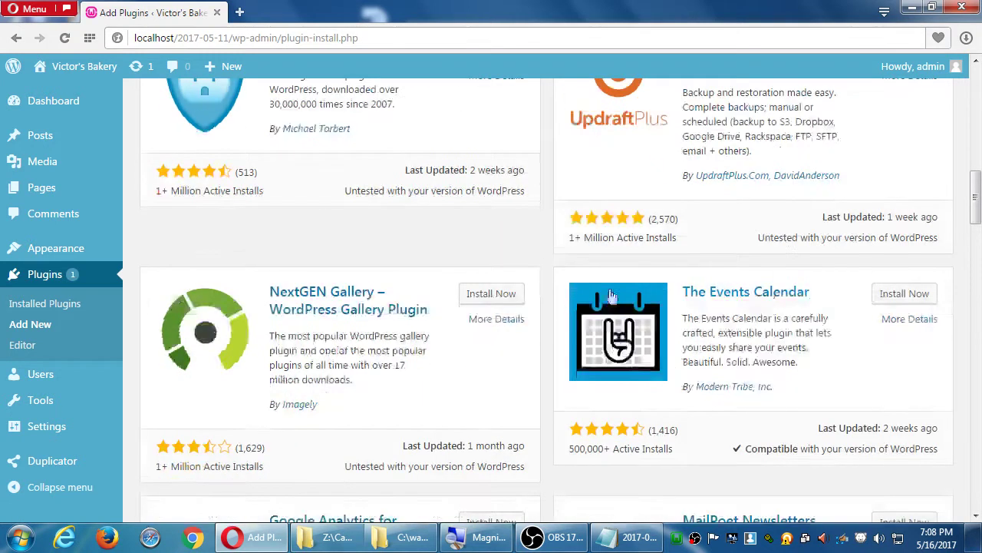
scroll(798, 308, "down", 3)
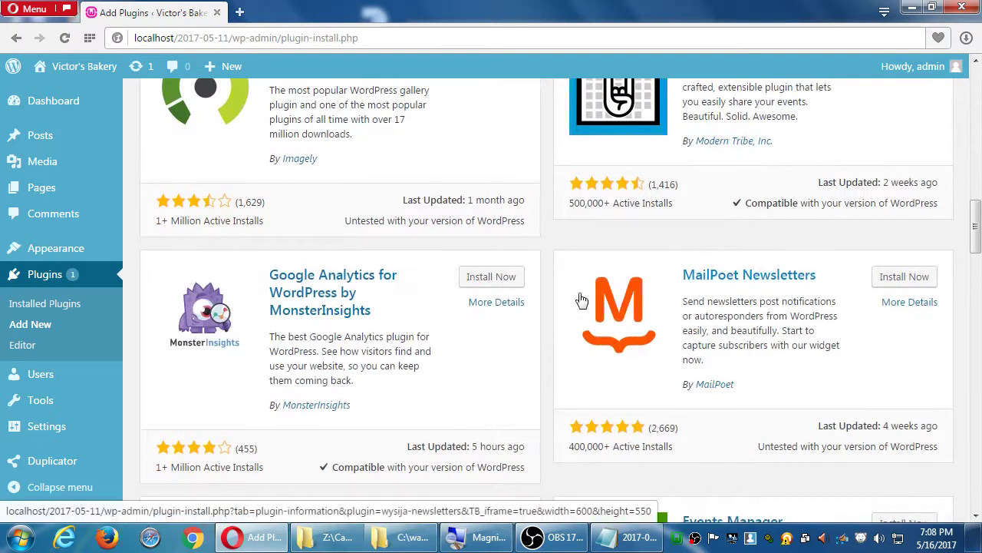
scroll(588, 289, "down", 3)
scroll(588, 290, "down", 3)
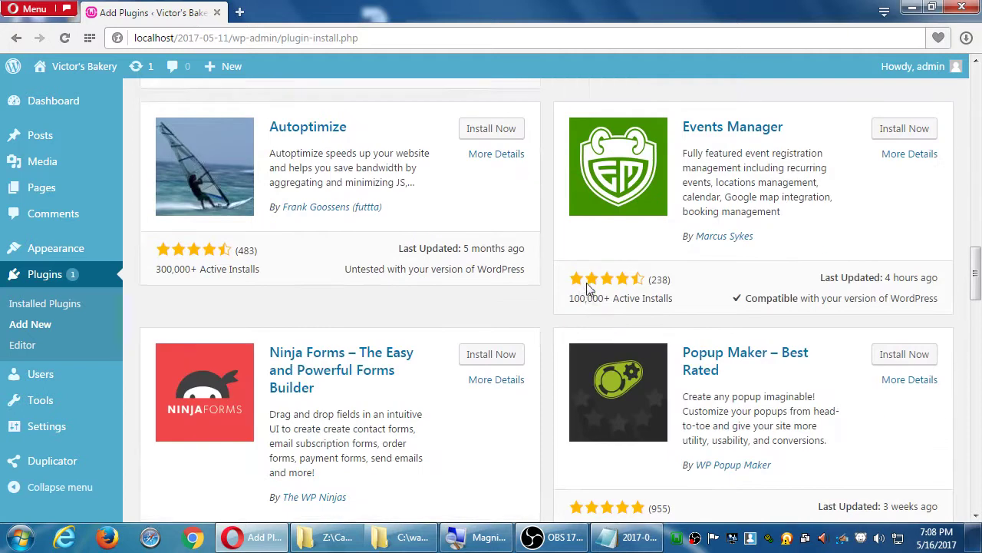
scroll(588, 289, "up", 10)
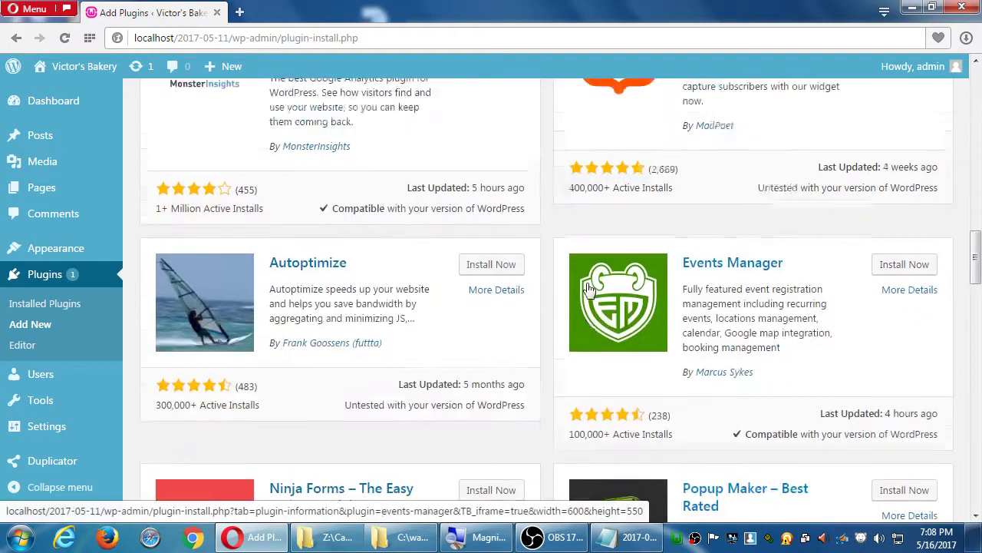
scroll(587, 289, "up", 4)
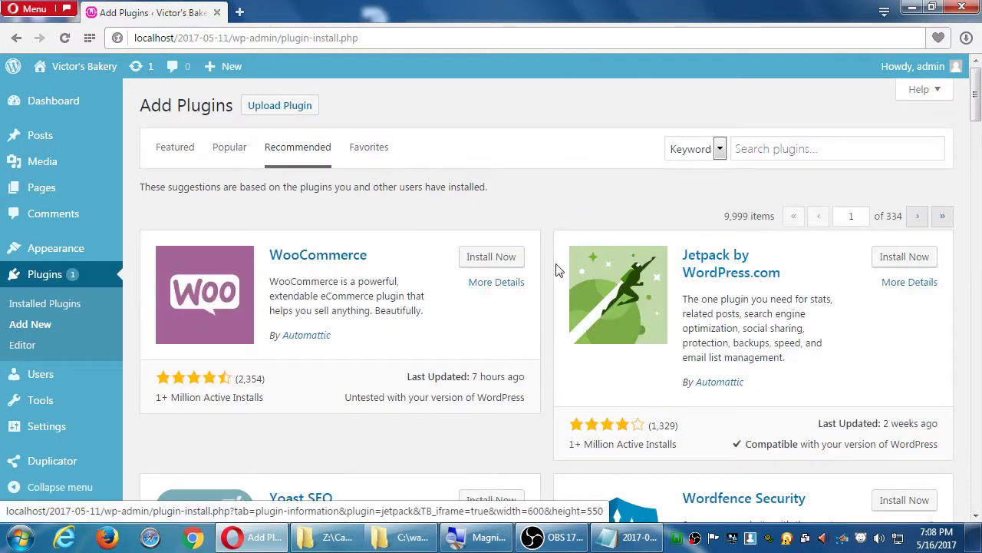
left_click(372, 157)
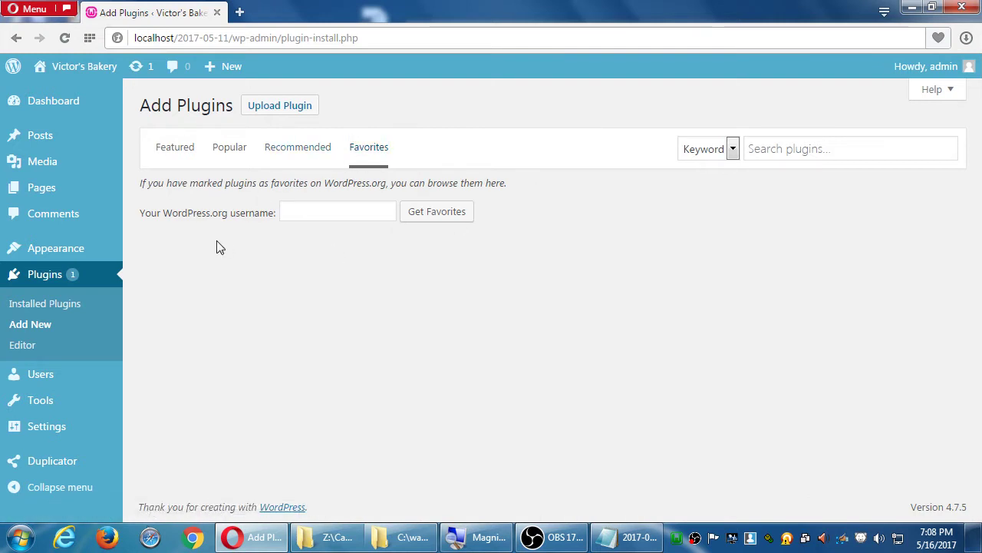
left_click(285, 150)
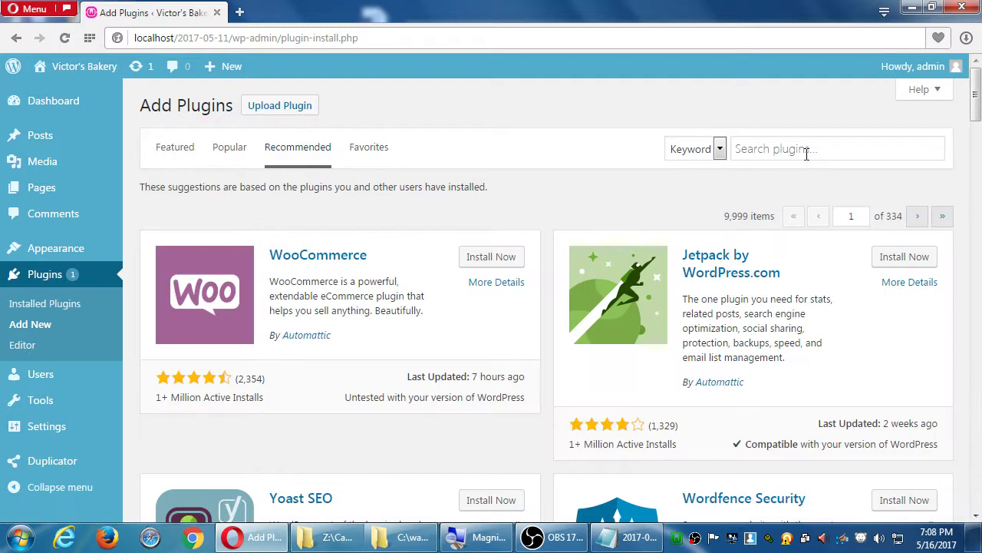
Step: Search the available plugins for the keyword twitter and look through the first page of results, including their ratings and active installs
left_click(807, 154)
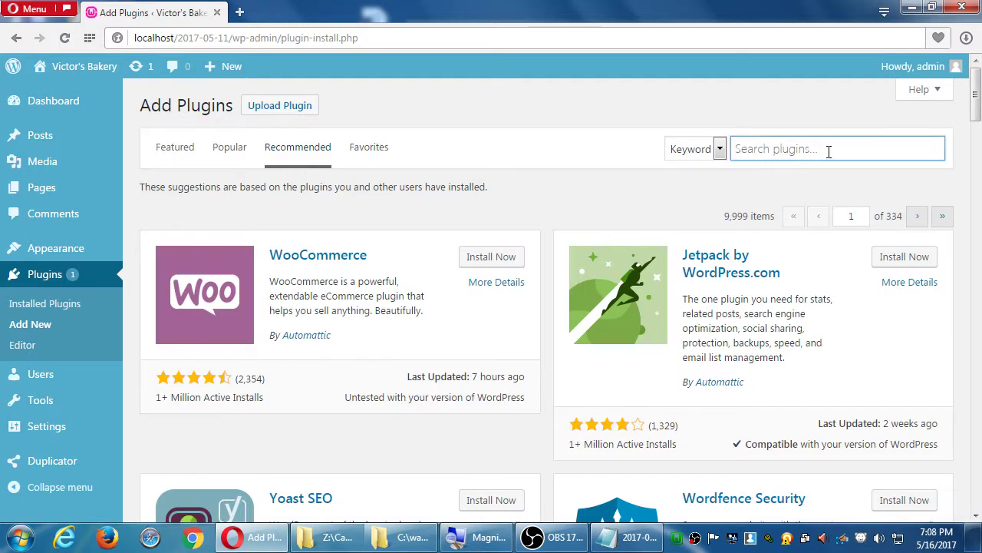
type("twitter")
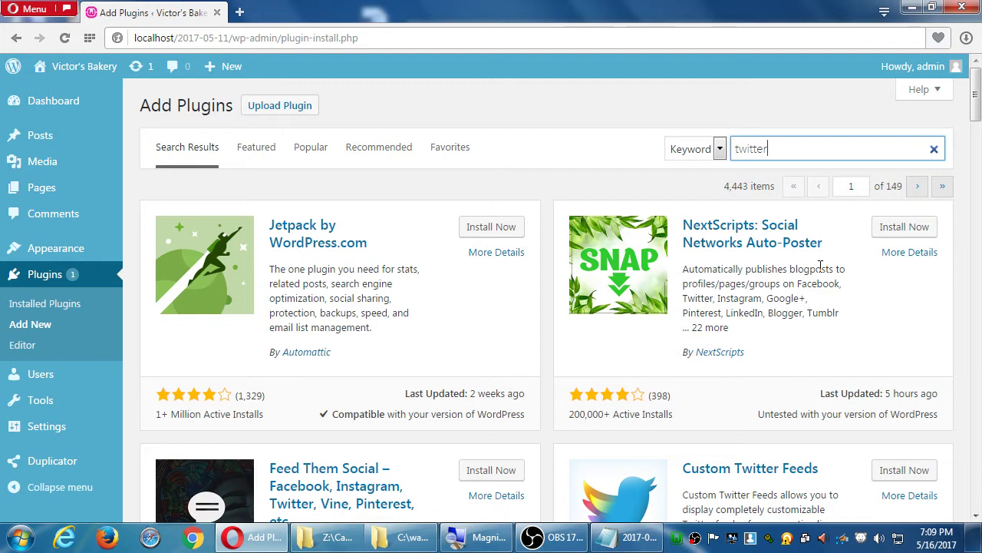
mouse_move(891, 73)
scroll(590, 122, "down", 4)
scroll(589, 123, "down", 3)
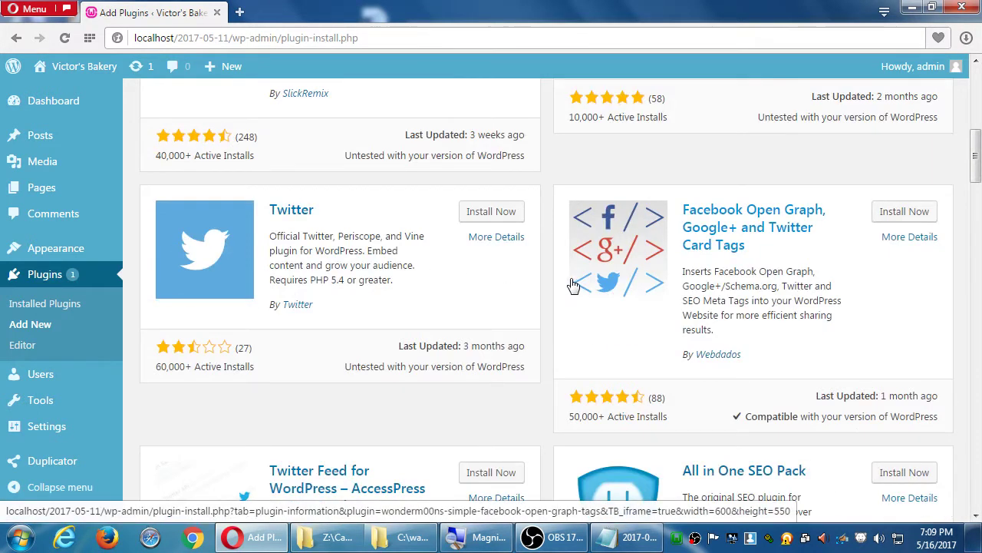
scroll(560, 280, "down", 1)
scroll(559, 281, "down", 3)
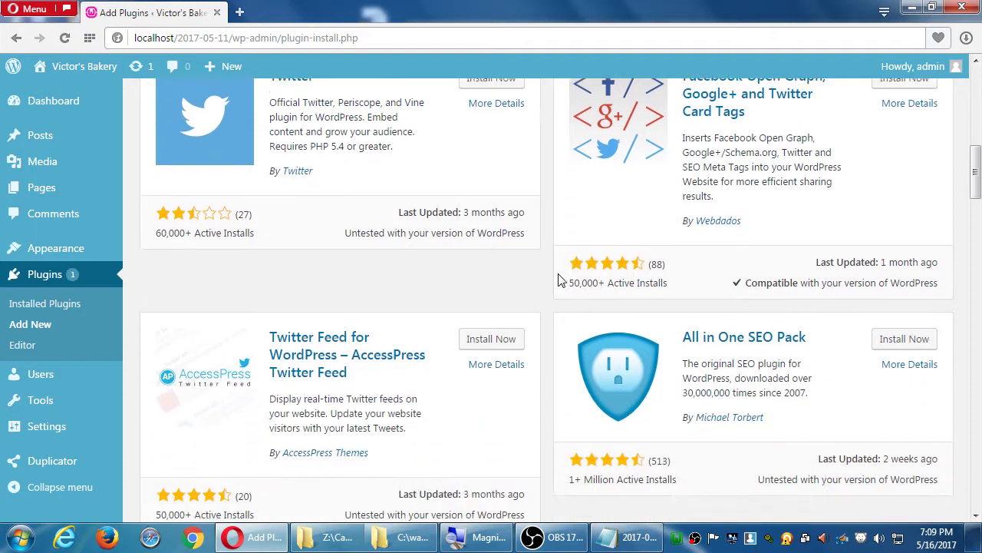
scroll(559, 280, "down", 5)
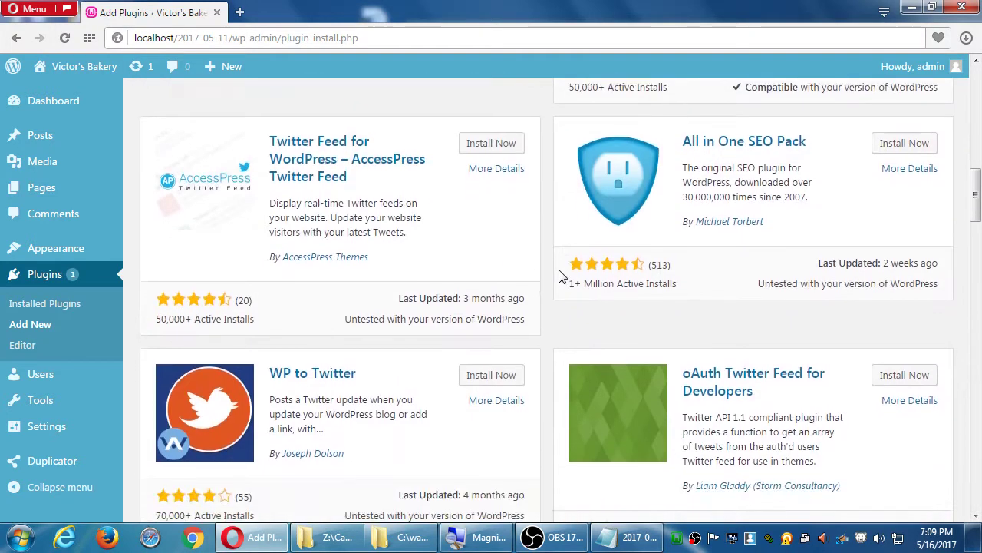
scroll(561, 276, "down", 1)
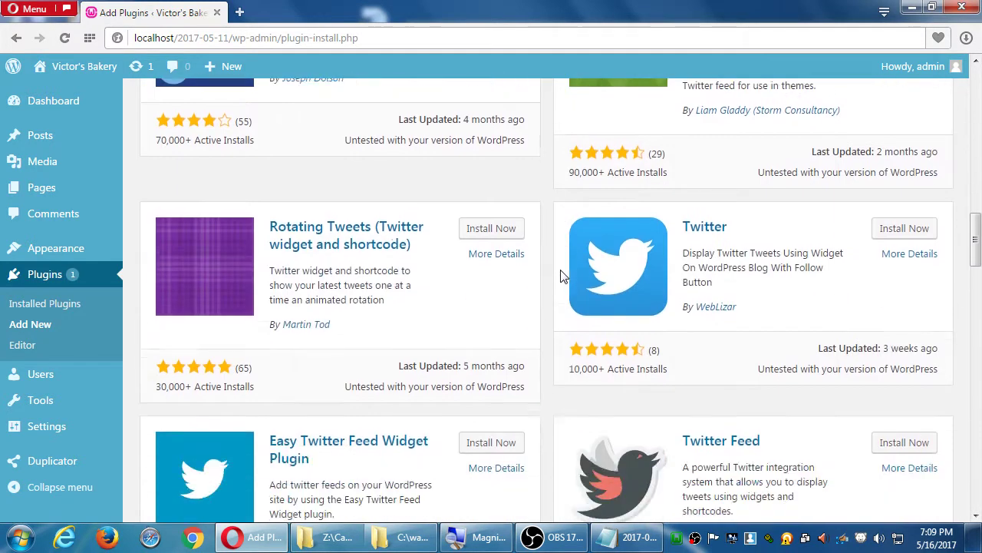
scroll(561, 276, "down", 4)
scroll(561, 276, "down", 5)
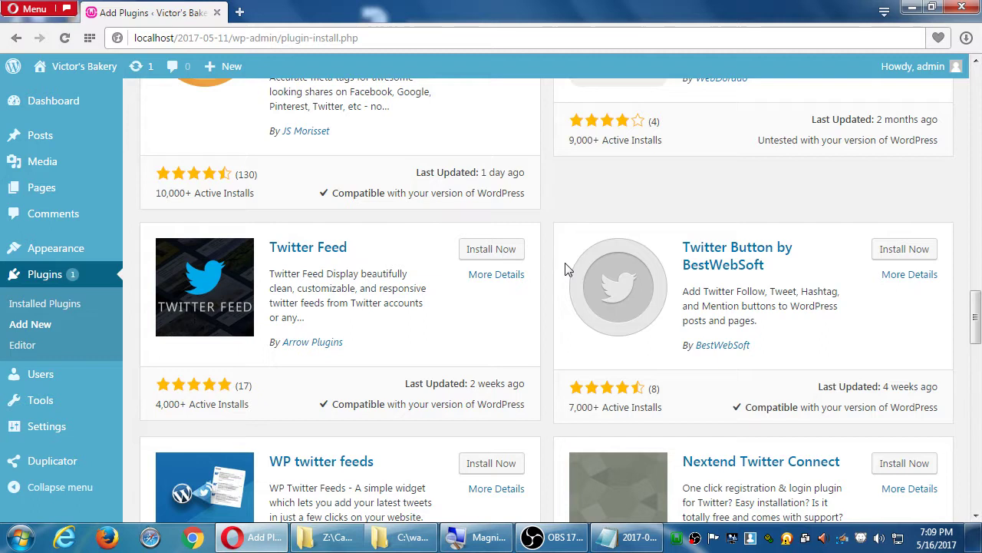
scroll(564, 270, "up", 10)
scroll(563, 273, "up", 12)
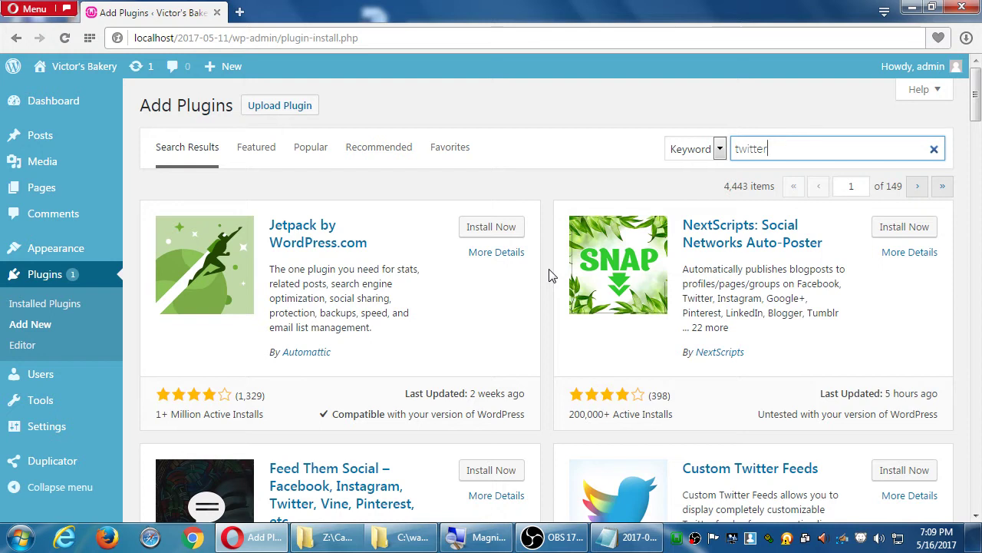
scroll(584, 284, "down", 3)
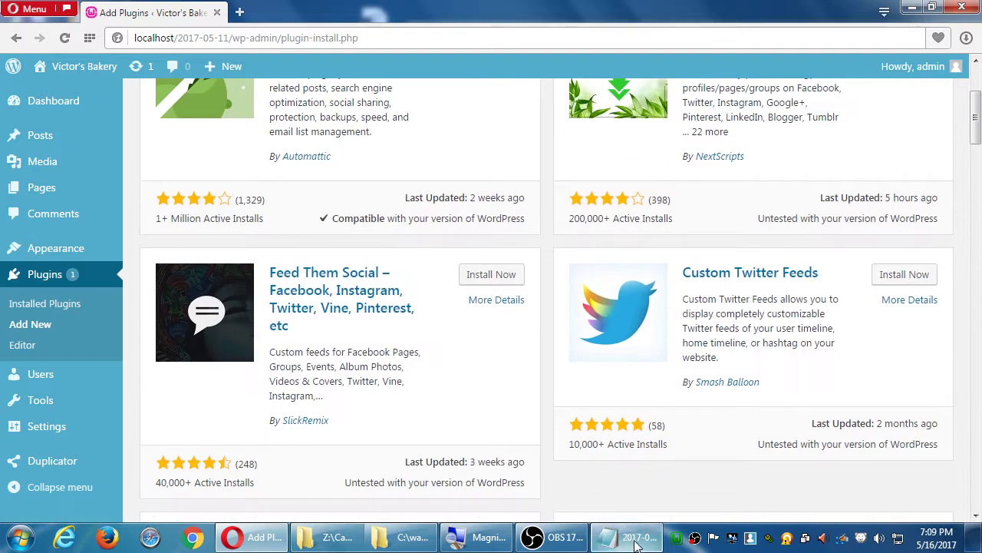
Step: Switch to the Notepad notes and add the heading "How to pick a plugin" after a blank line below the pros and cons
left_click(636, 537)
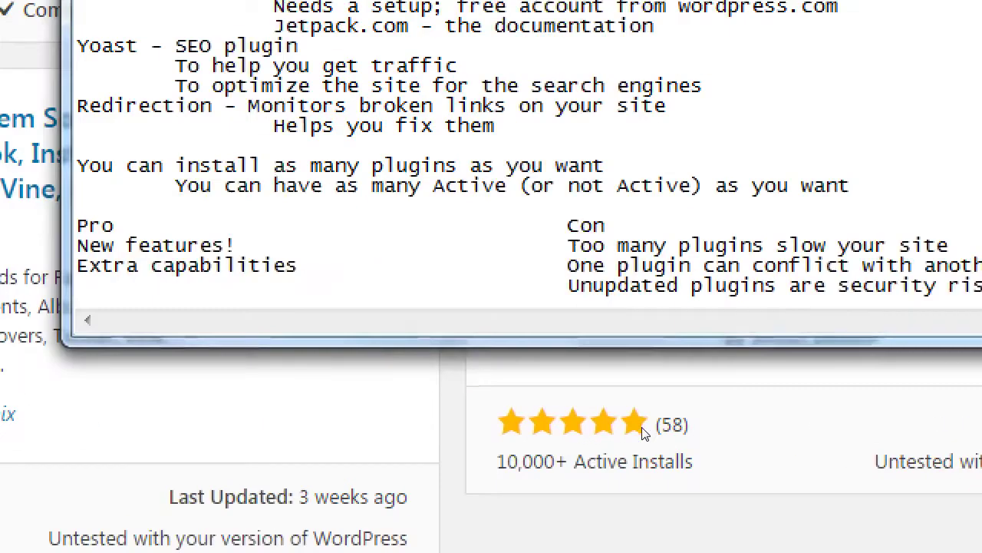
key("Return")
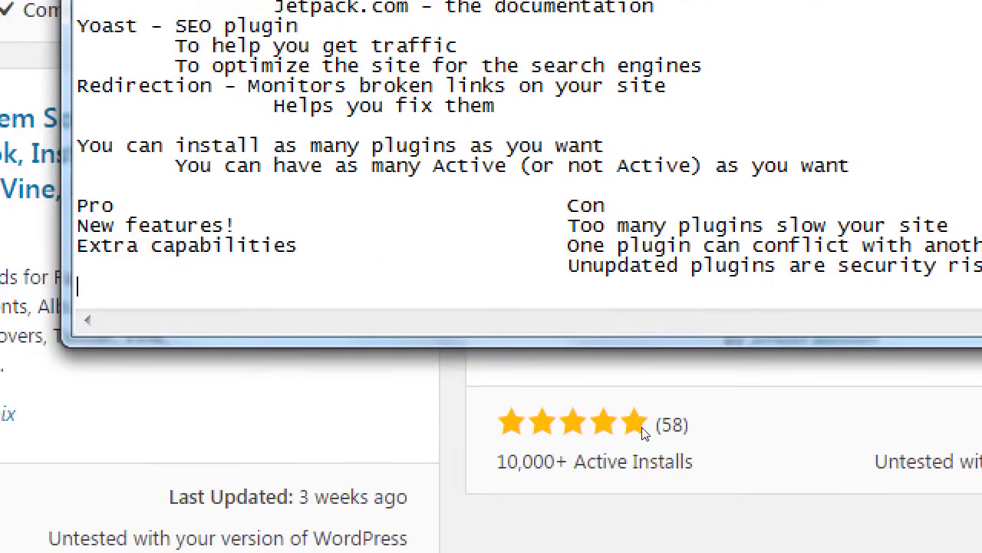
key("Return")
type("How to p")
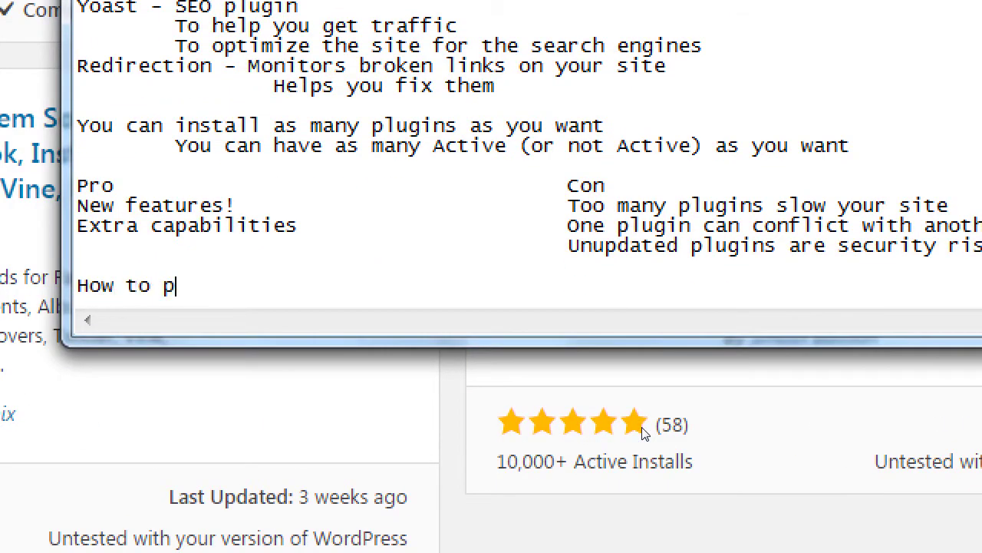
type("ick a plugin")
key("Return")
Step: Add the indented note "Search a keyword of what you want to do" under the heading on picking a plugin
key("Tab")
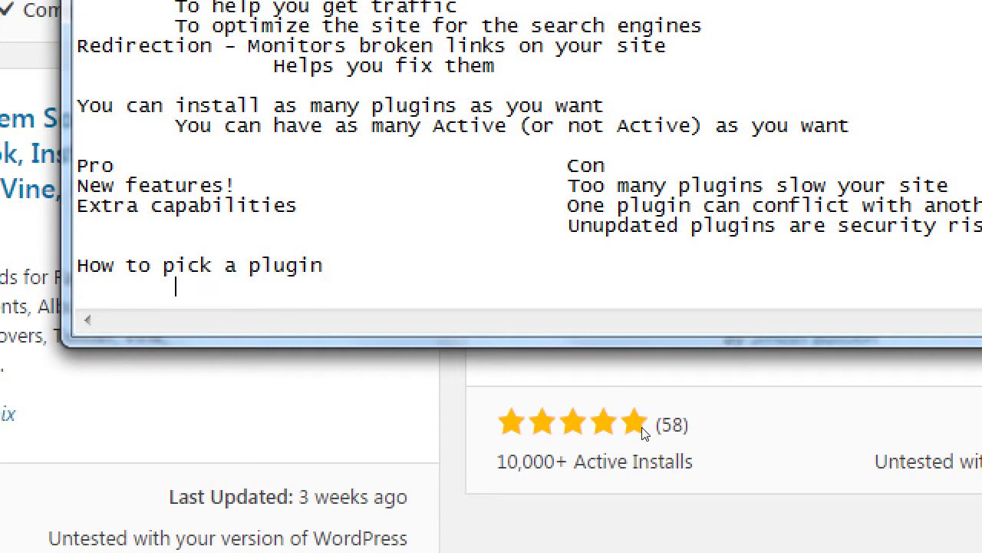
type("Search a keyw")
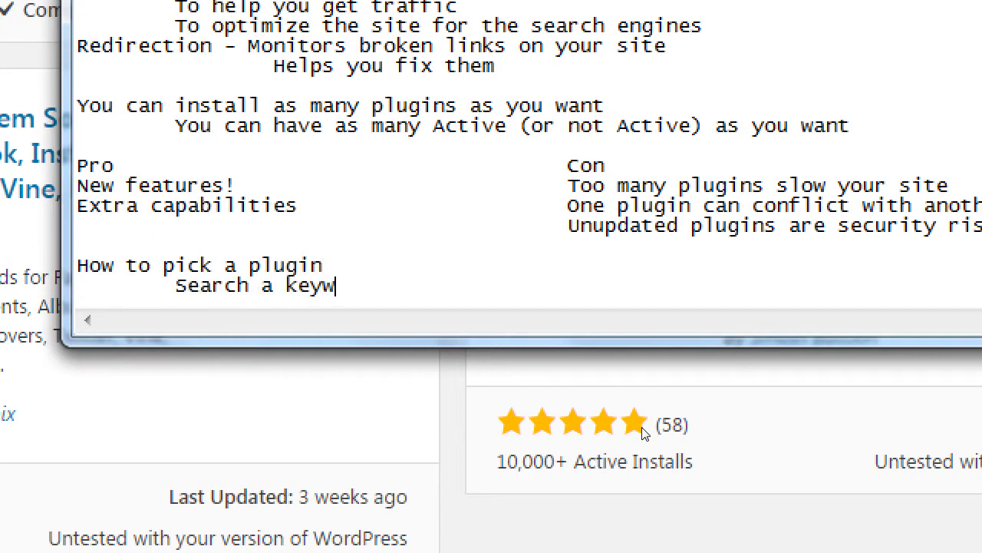
type("ord of whta you")
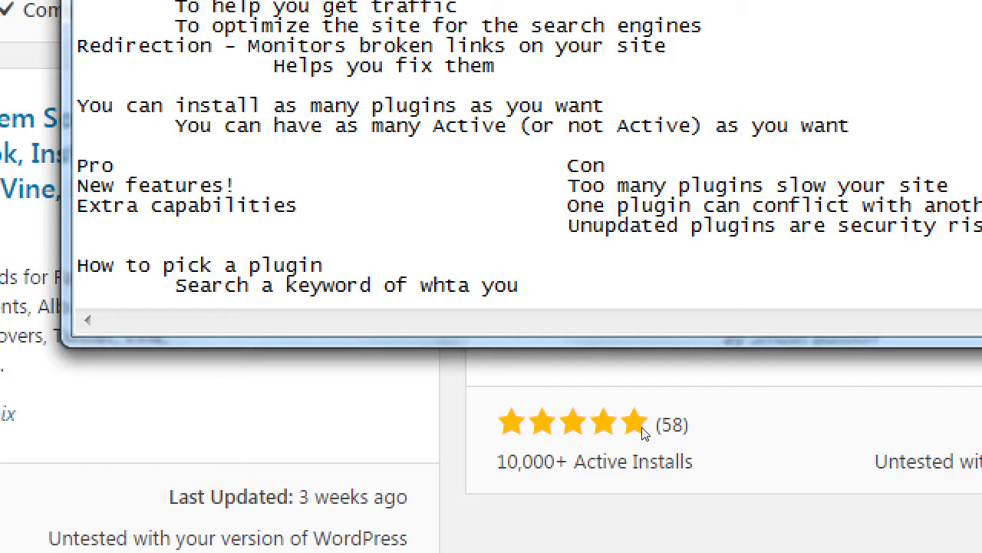
key("ctrl+shift+Left")
key("ctrl+shift+Left")
type("what you want to do")
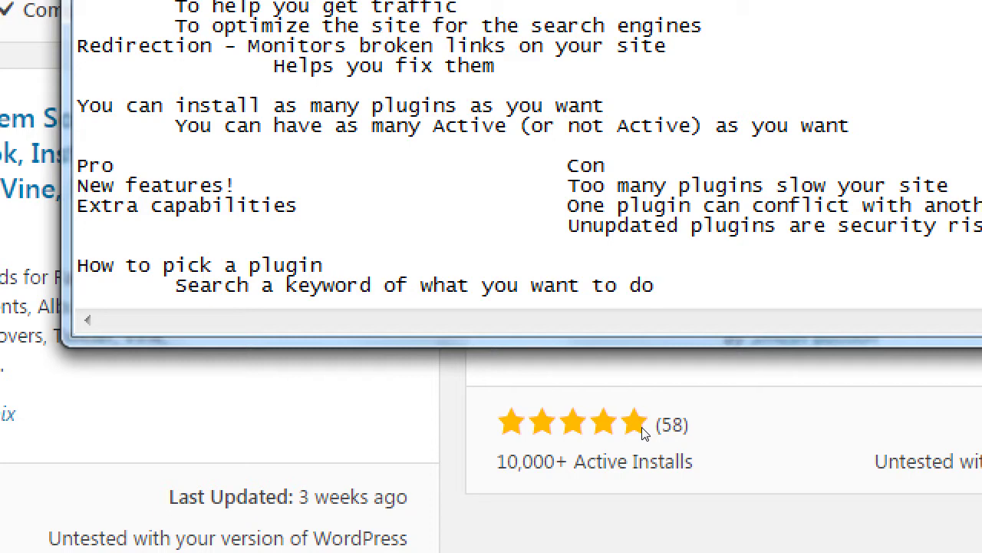
Step: Add a second indented note reading "Look at the results and their stats to find the 'right' plugin" and start a new line
key("Return")
key("Tab")
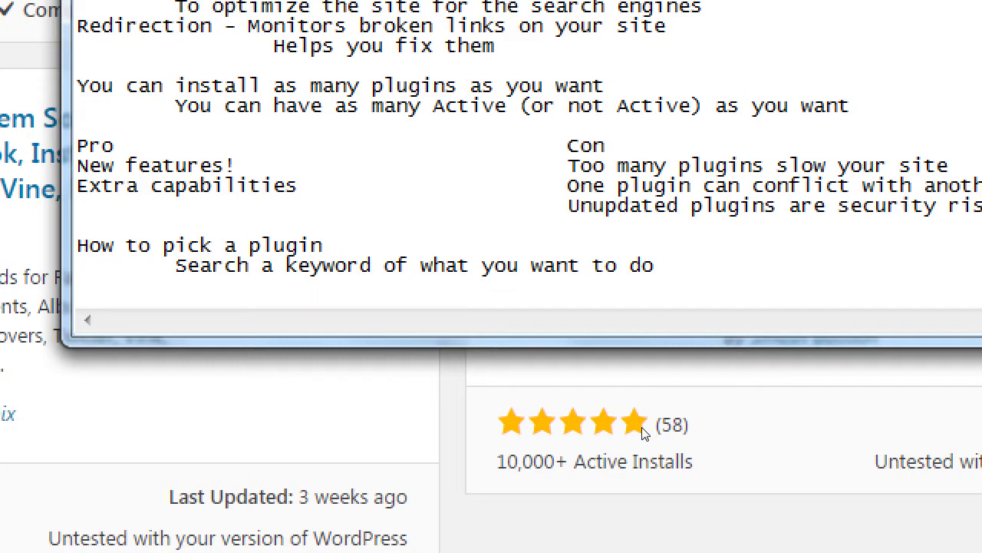
type("Look at the resu")
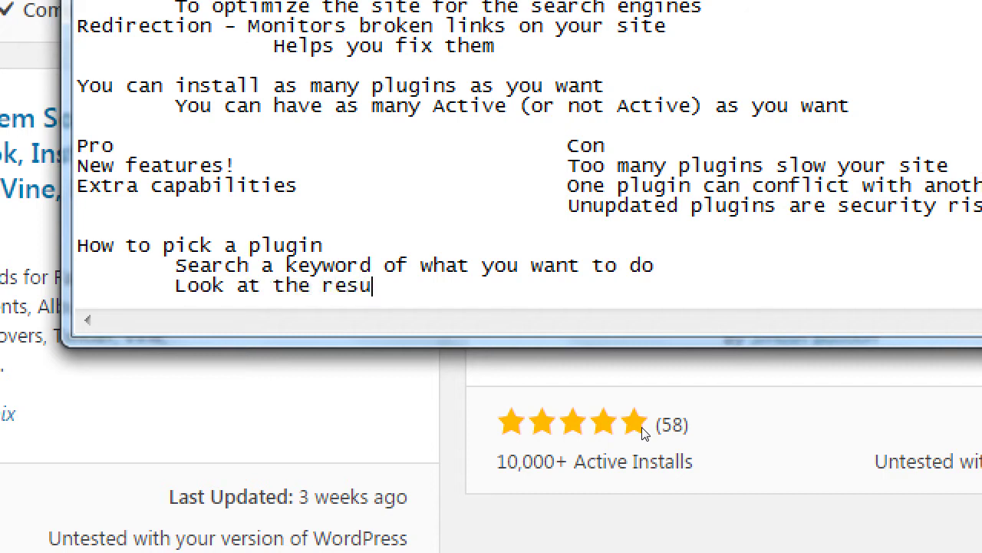
type("lts and thie")
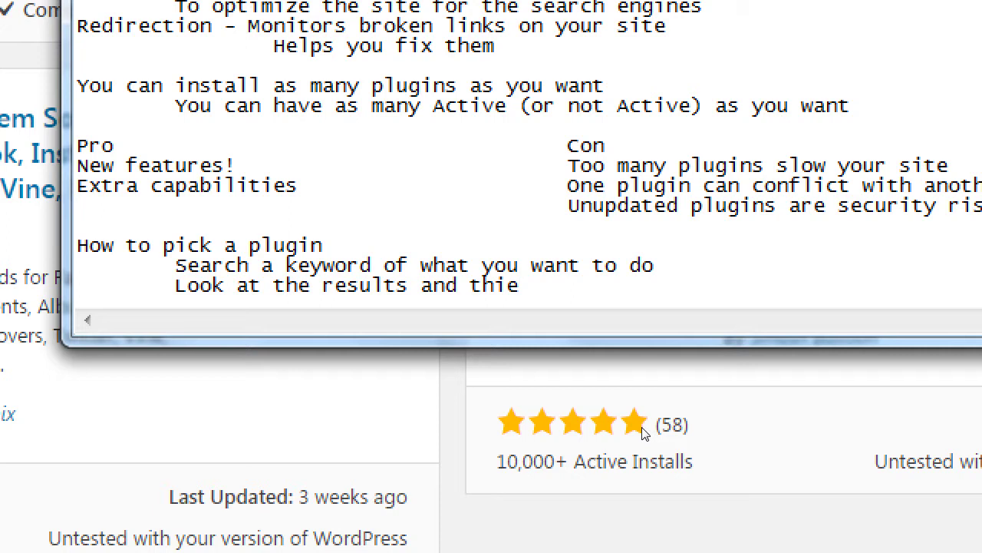
key("BackSpace")
key("BackSpace")
type("eir stats to ")
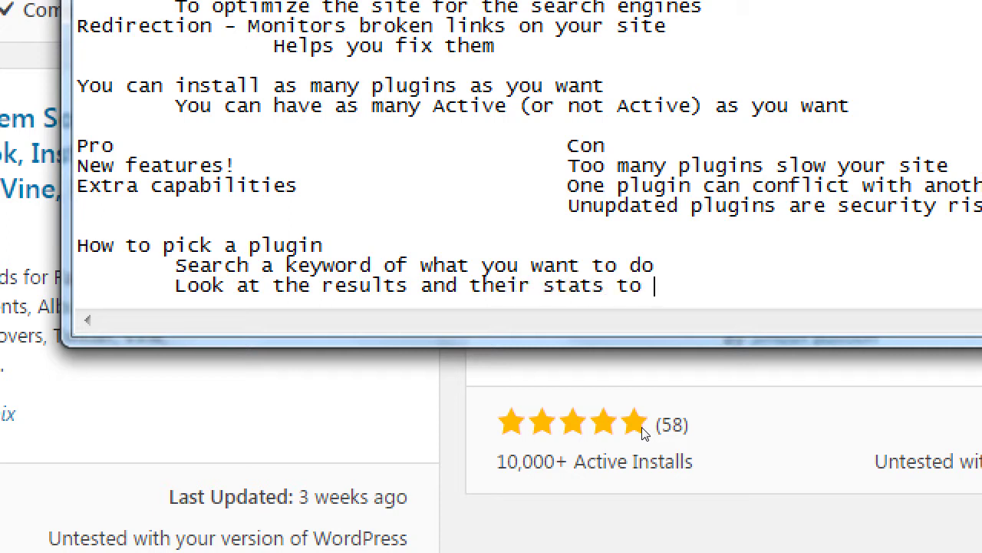
type("find the 'right")
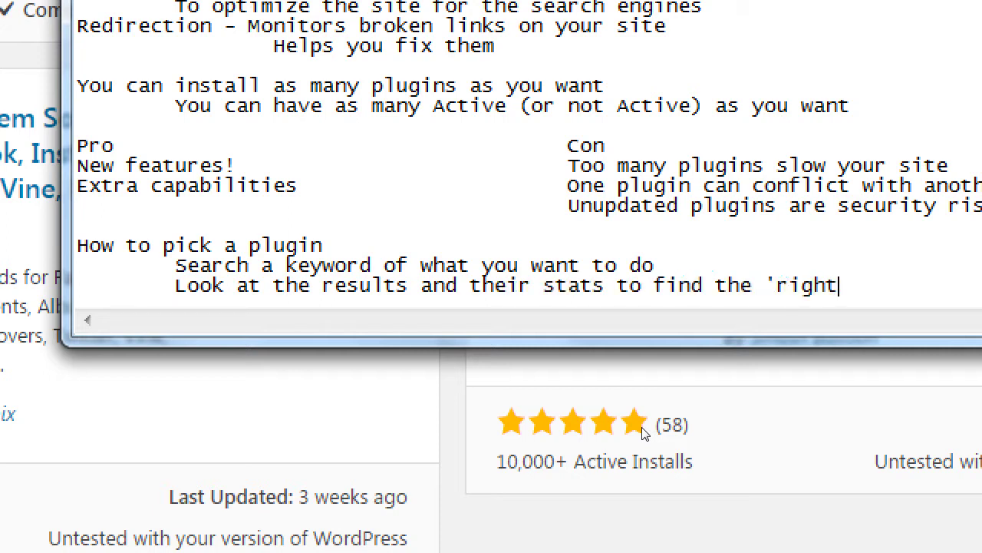
type("' plugin")
key("Return")
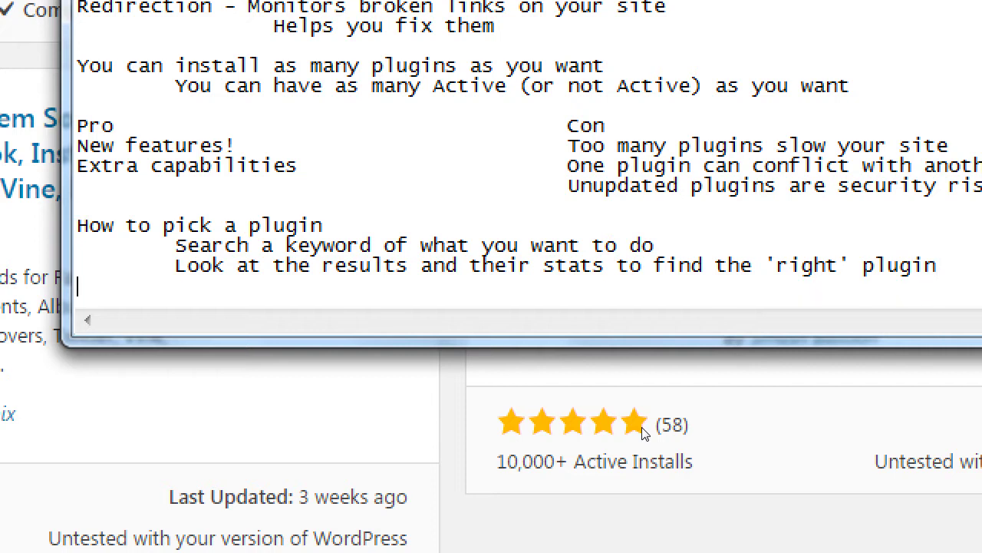
Step: Indent the new line in the notes, return to the twitter plugin results in the browser and examine the review count of WebLizar's Twitter plugin
key("Tab")
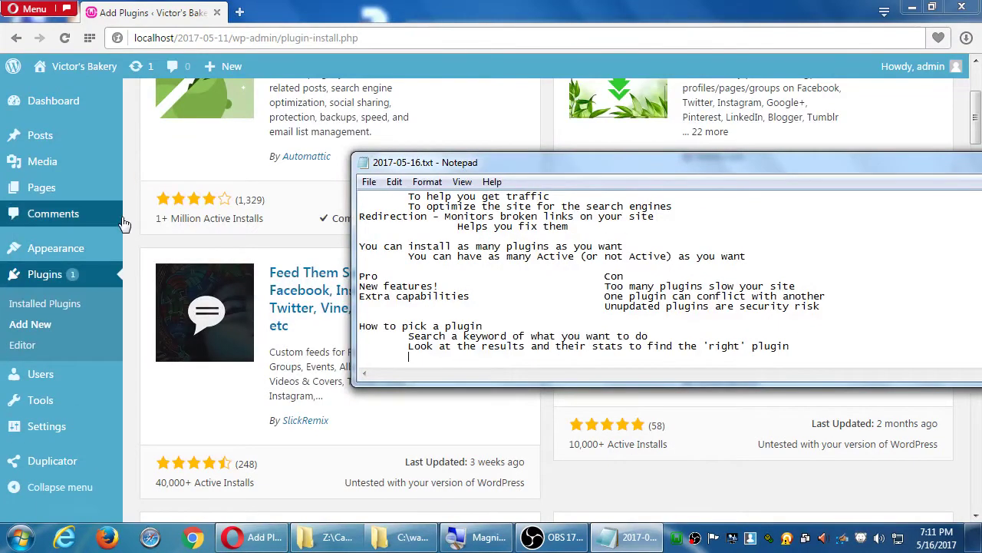
left_click(129, 221)
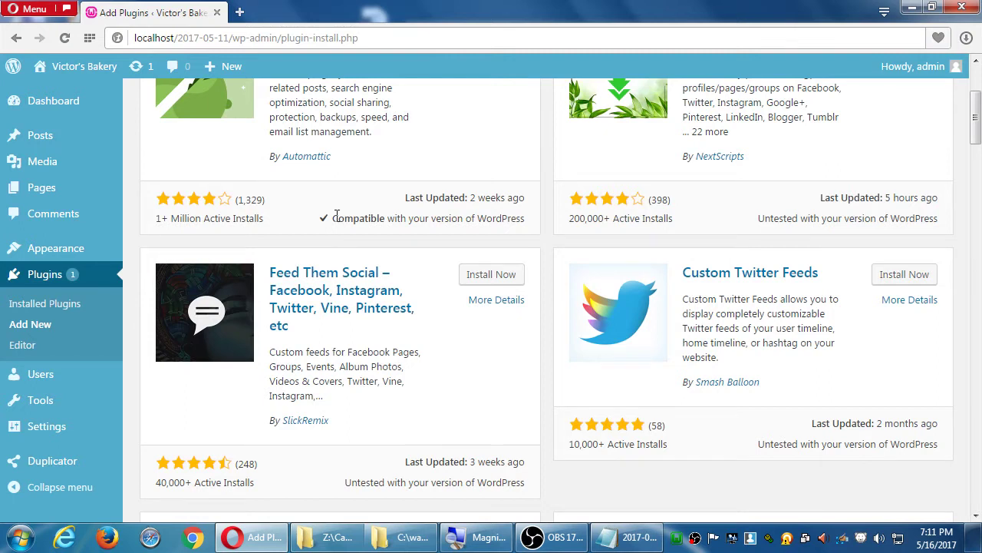
scroll(537, 231, "down", 6)
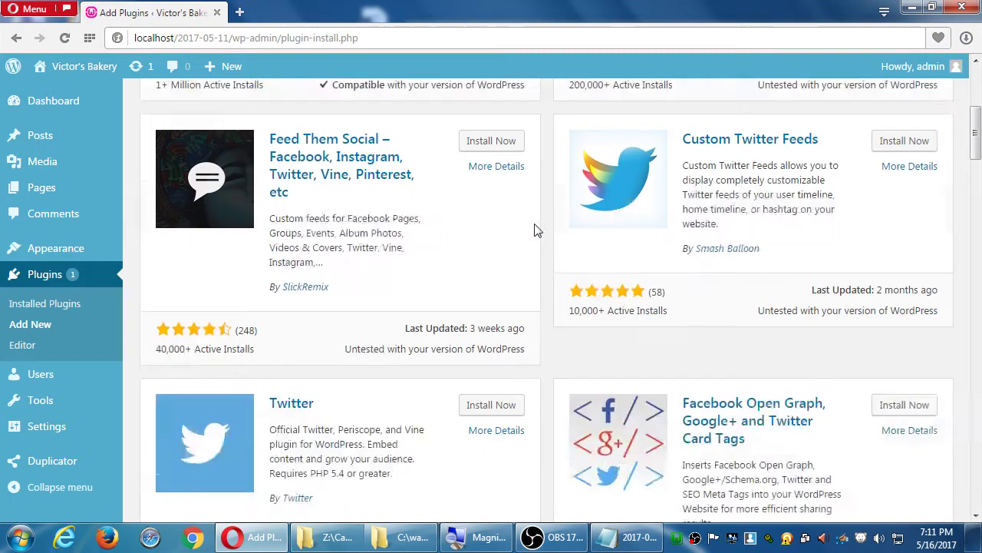
scroll(537, 230, "down", 4)
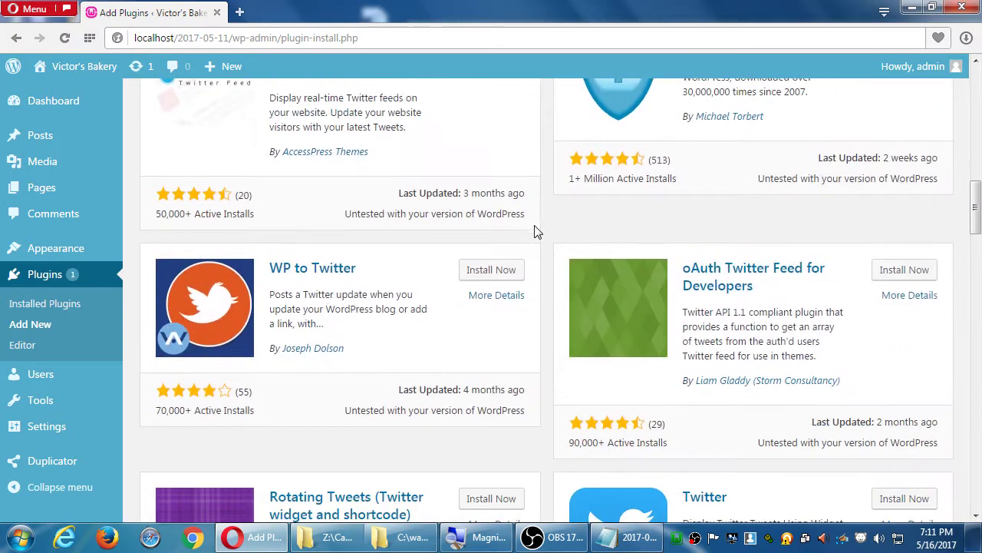
scroll(239, 225, "down", 7)
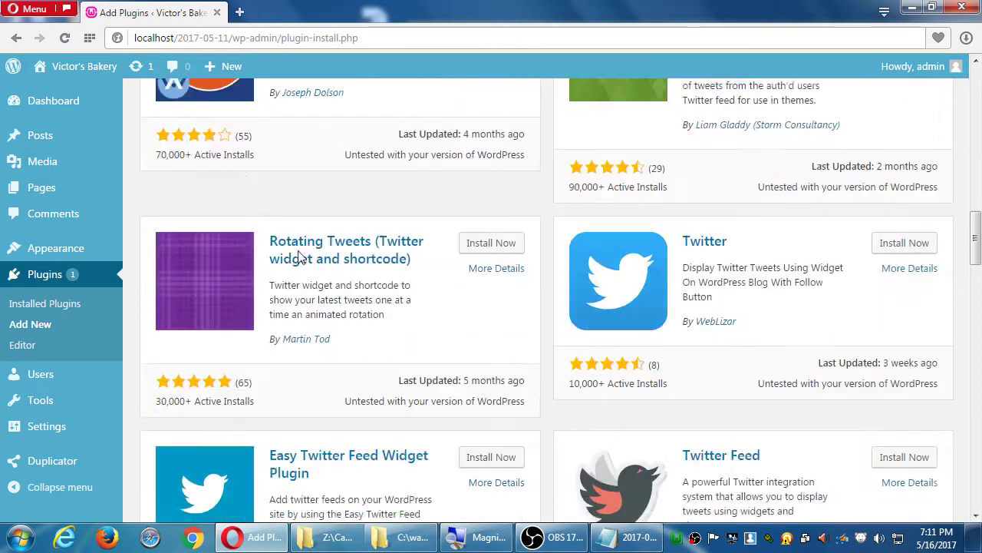
scroll(706, 205, "up", 1)
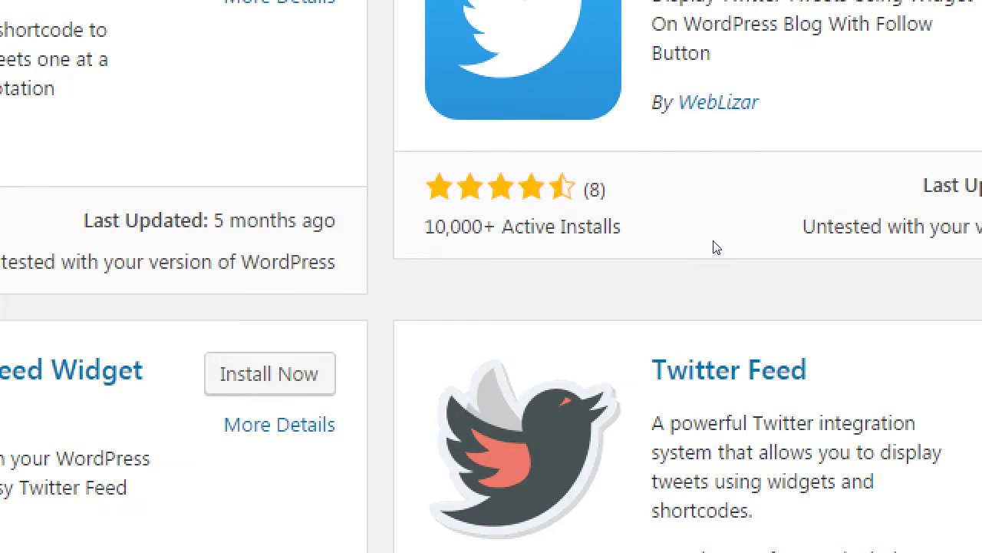
scroll(708, 257, "up", 1)
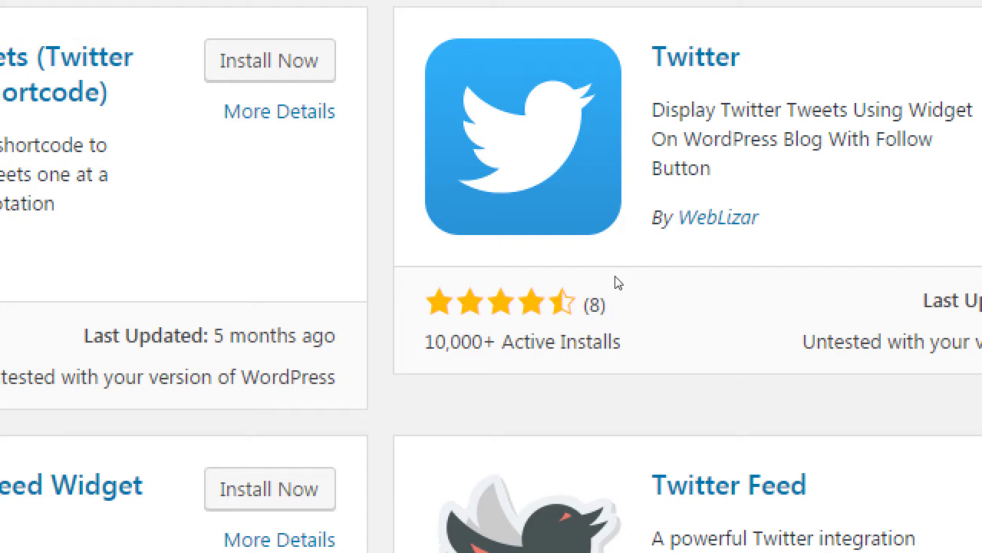
left_click_drag(650, 270, 659, 271)
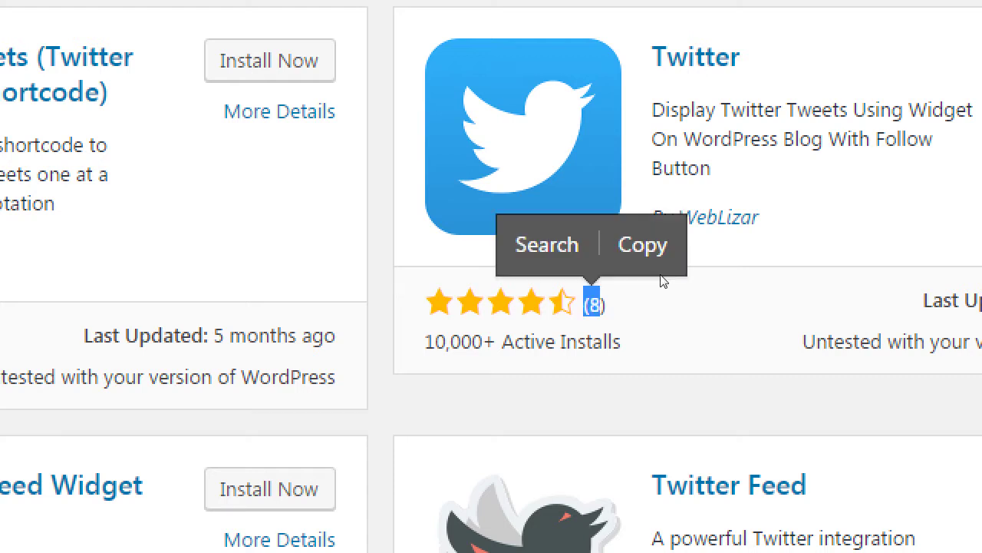
key("super+Escape")
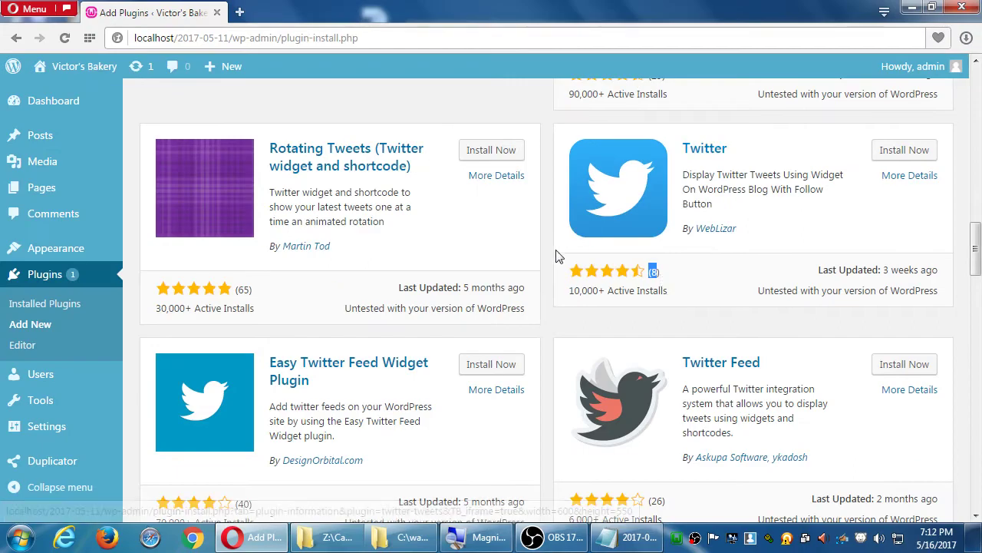
Step: Compare the star ratings and review counts of the plugins listed from Easy Twitter Feed Widget through WP twitter feeds
scroll(560, 269, "down", 1)
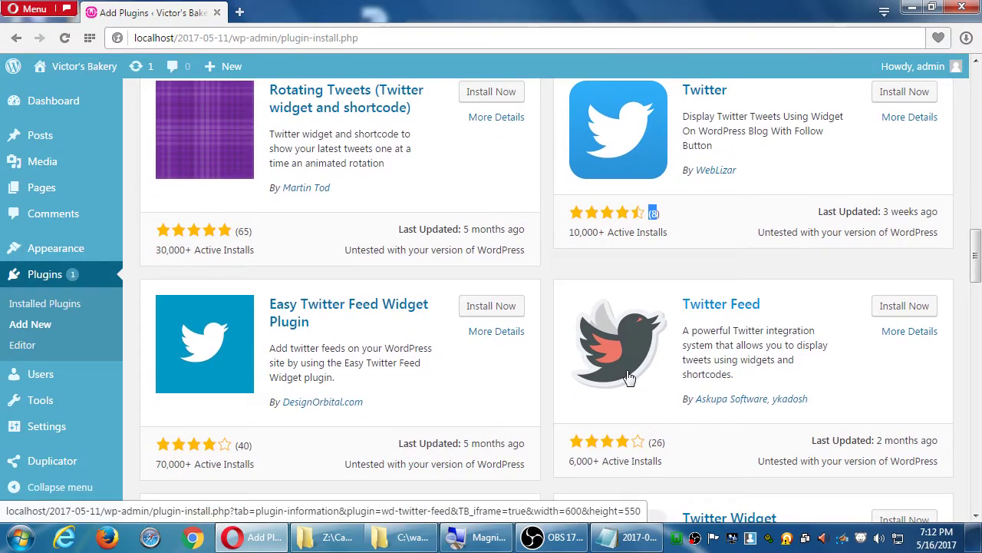
scroll(642, 377, "down", 1)
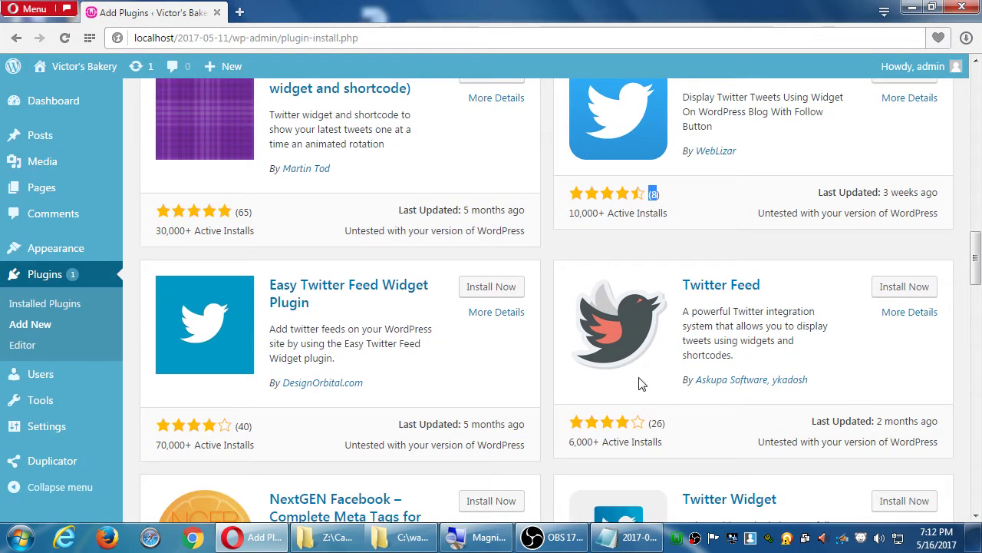
scroll(246, 414, "down", 2)
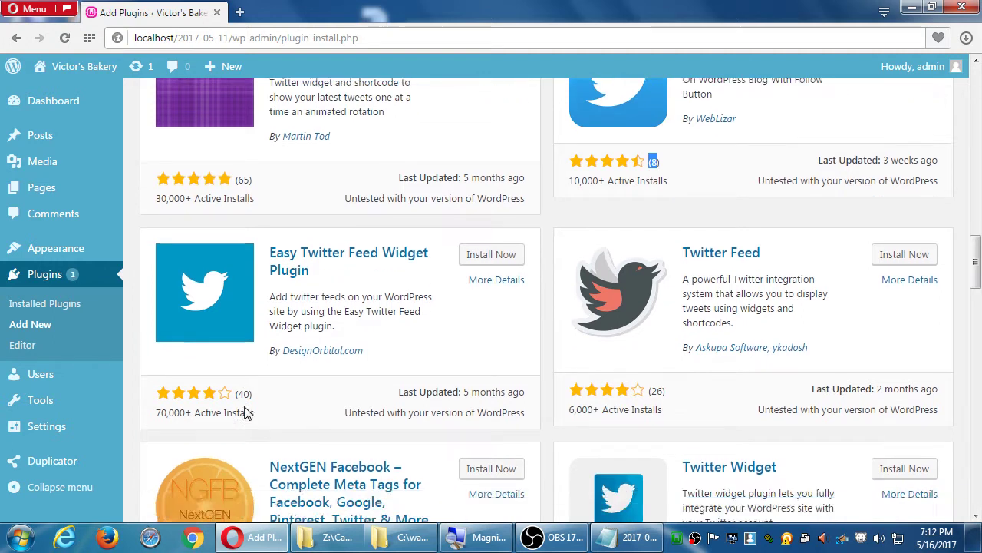
scroll(406, 366, "down", 3)
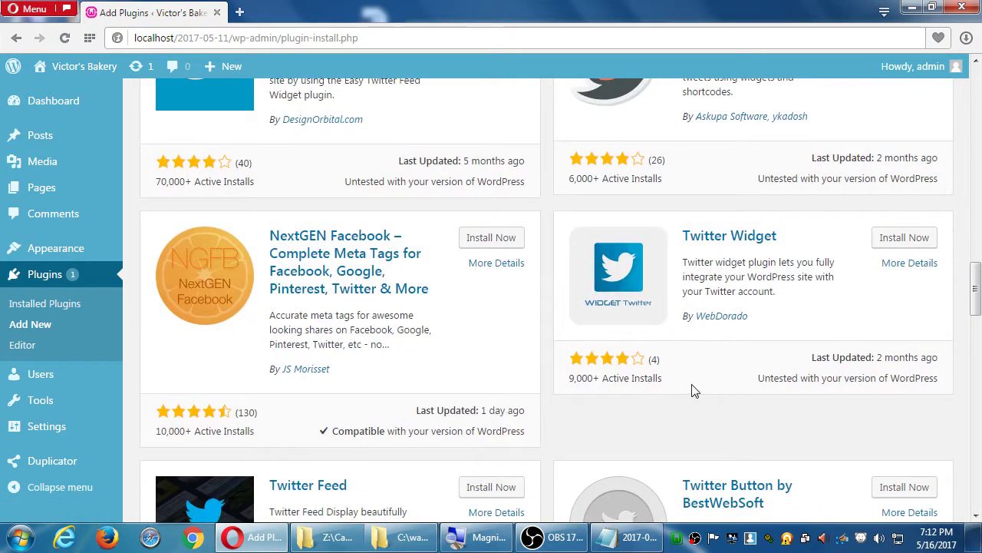
scroll(297, 419, "down", 2)
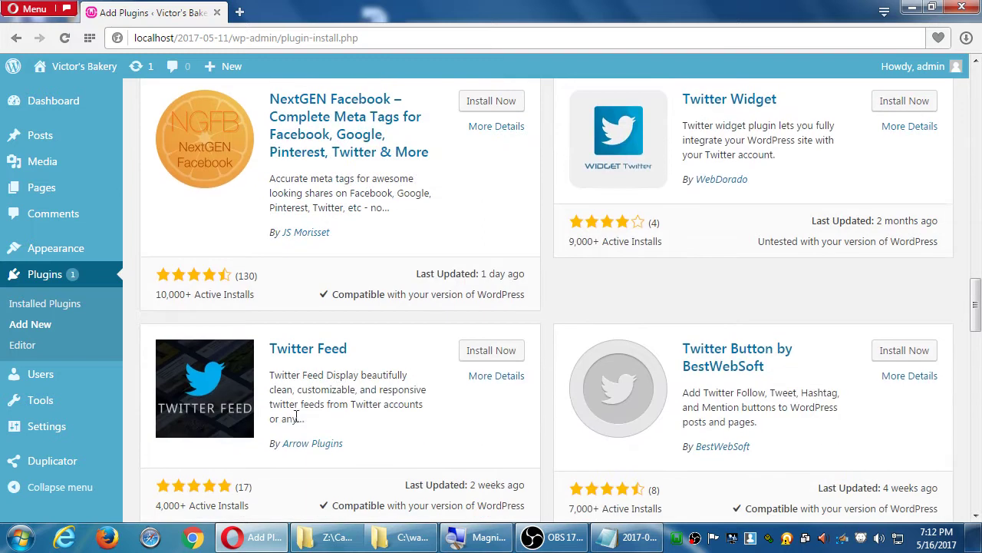
scroll(284, 407, "down", 1)
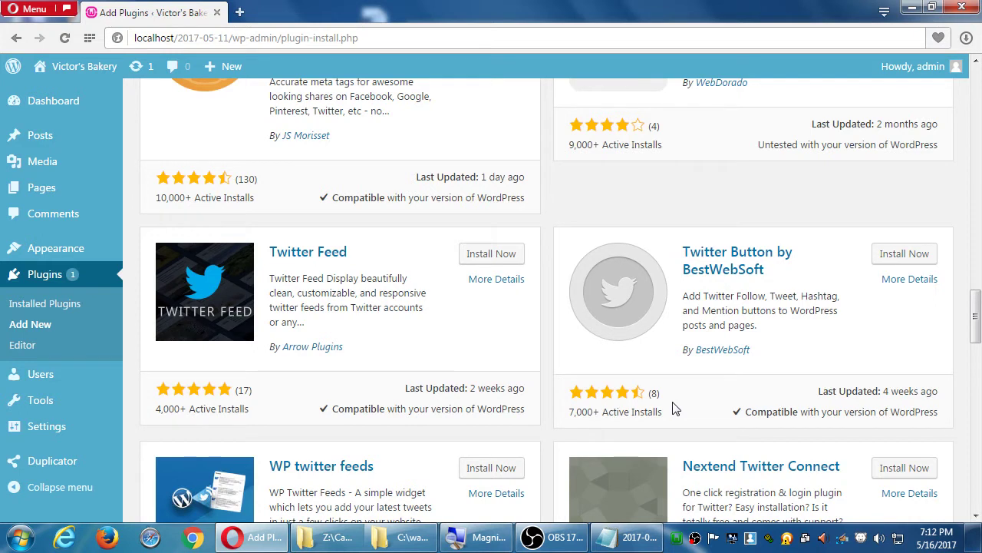
scroll(597, 335, "down", 2)
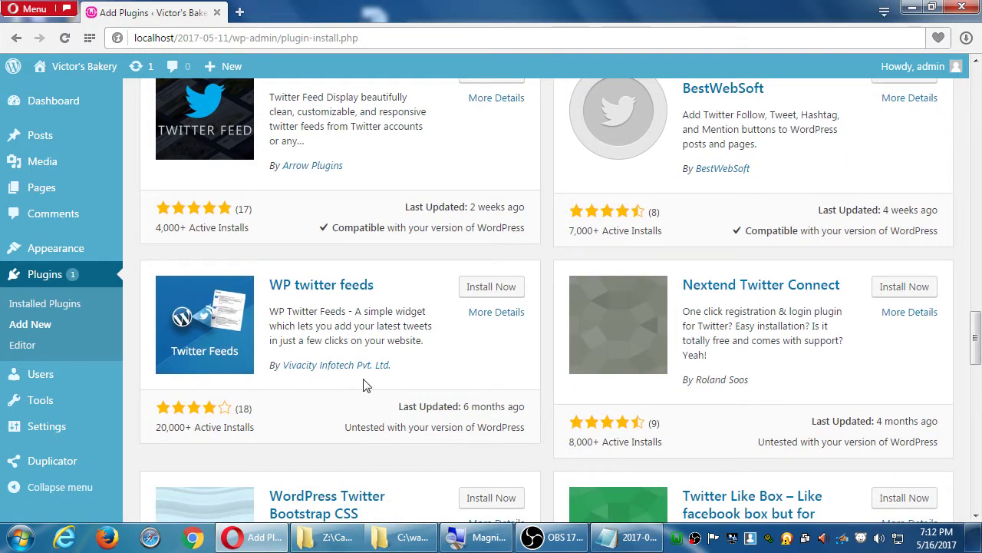
Step: Switch to the Notepad notes and add the indented note "Star reviews: try for at least 4 stars and more than 20 reviews"
left_click(625, 541)
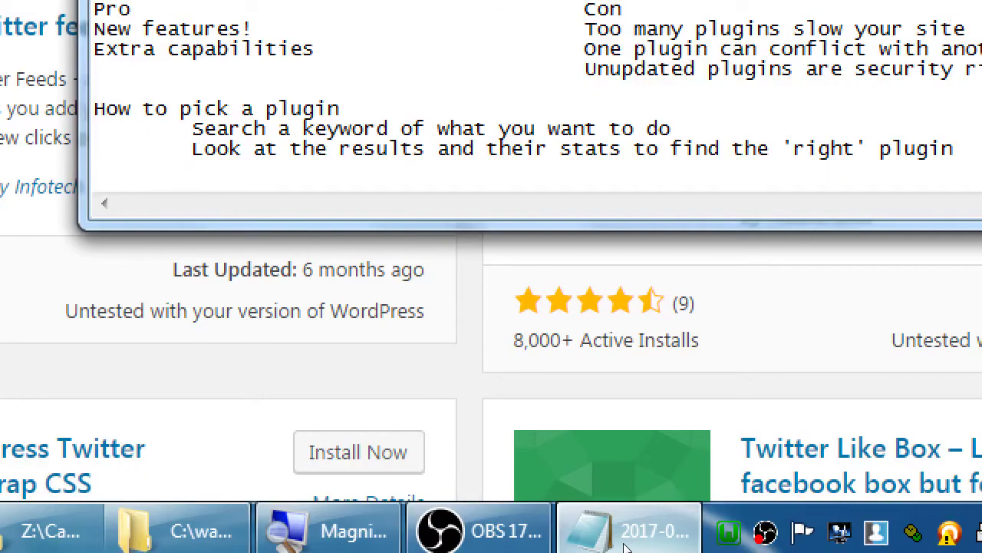
type("Star reviews: try f")
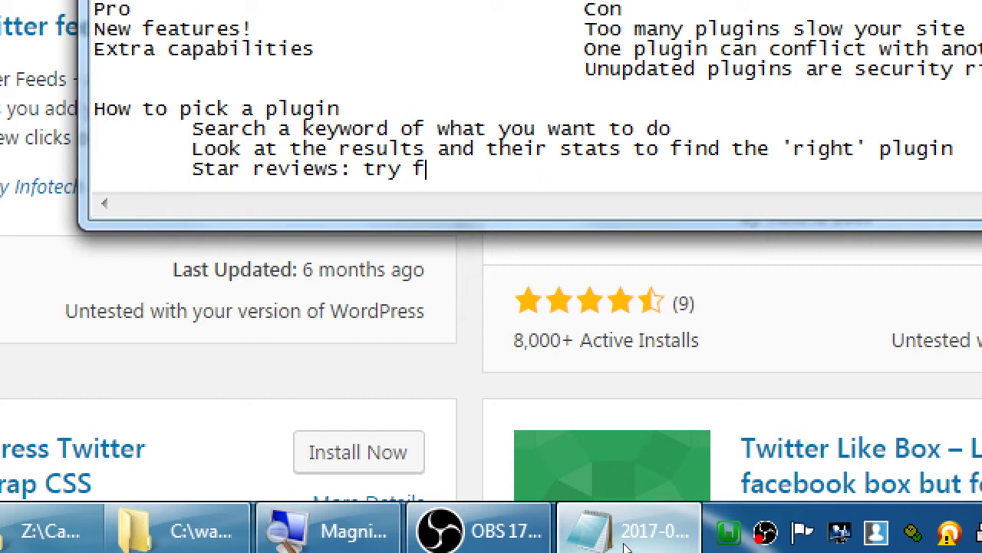
type("or at least 4")
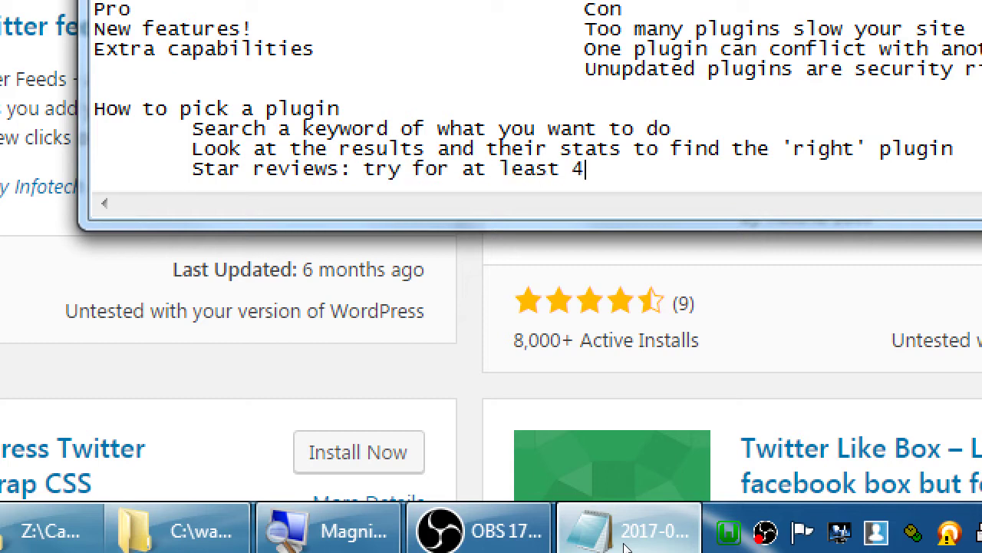
type(" stars and ")
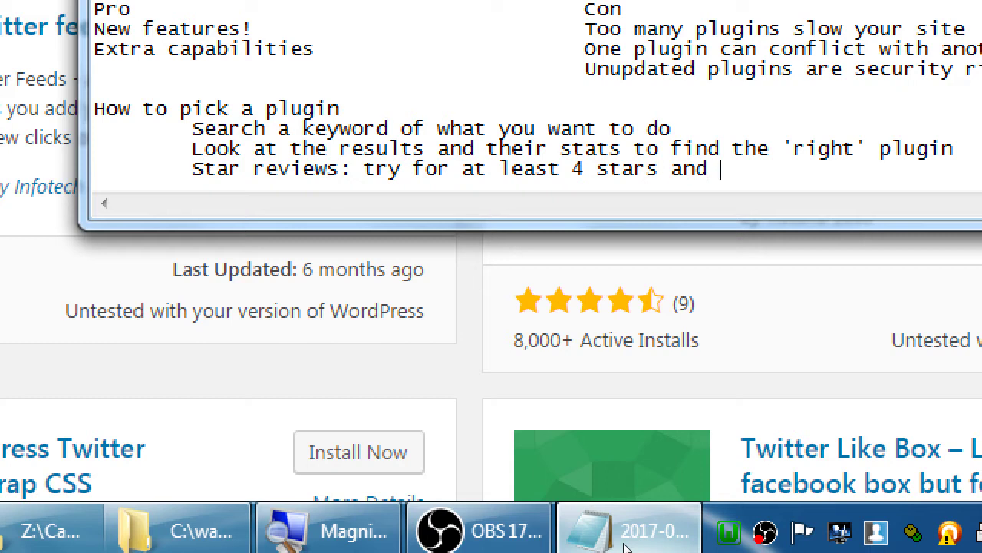
type("more than 20 rev")
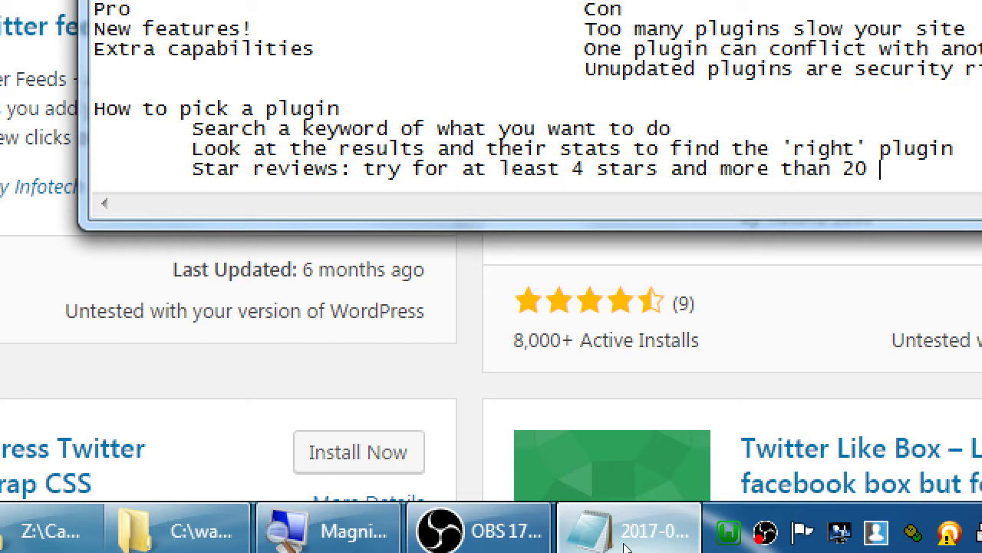
type("iews")
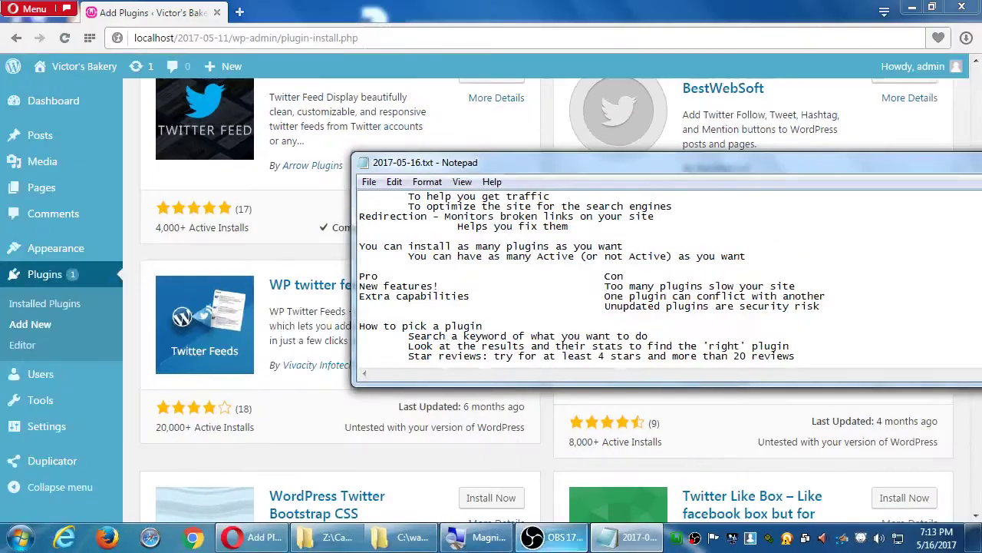
Step: Return to the twitter plugin results in the browser and compare the active install counts, including that of All in One SEO Pack
left_click(548, 404)
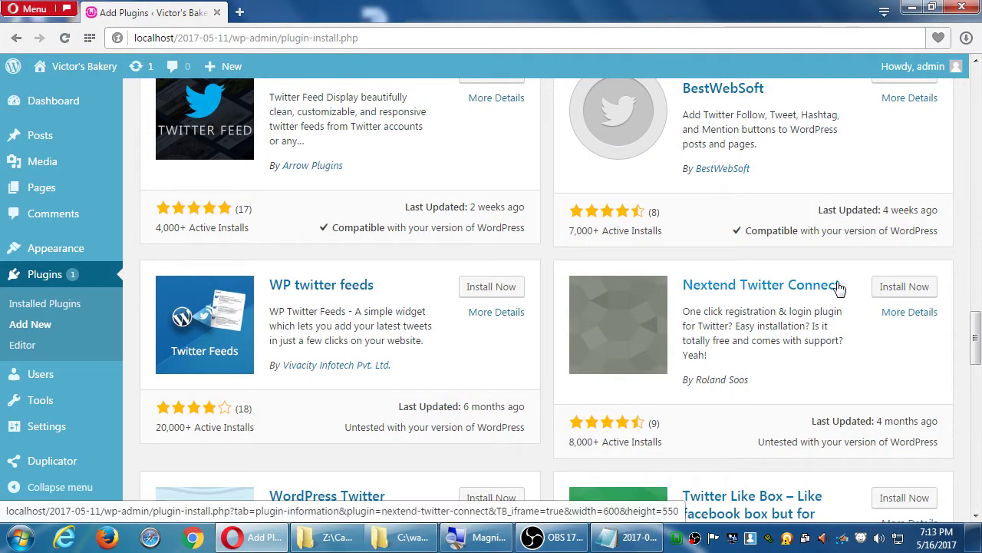
scroll(618, 305, "down", 4)
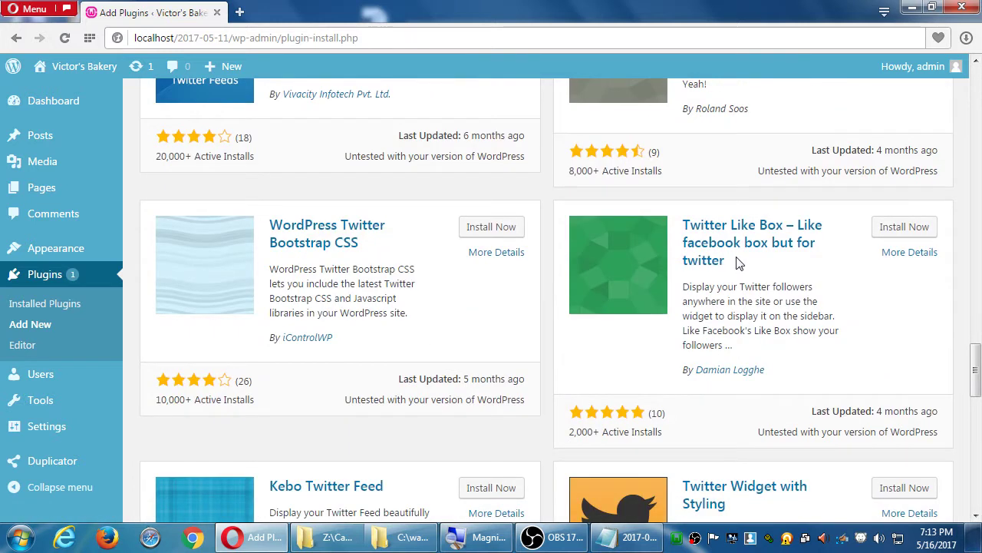
scroll(412, 350, "down", 3)
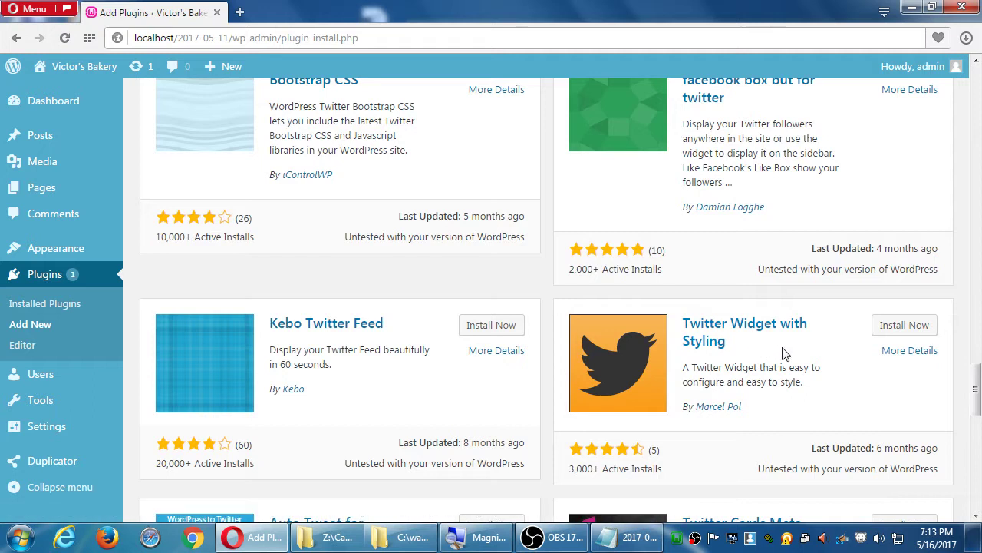
scroll(782, 351, "down", 3)
scroll(566, 375, "up", 15)
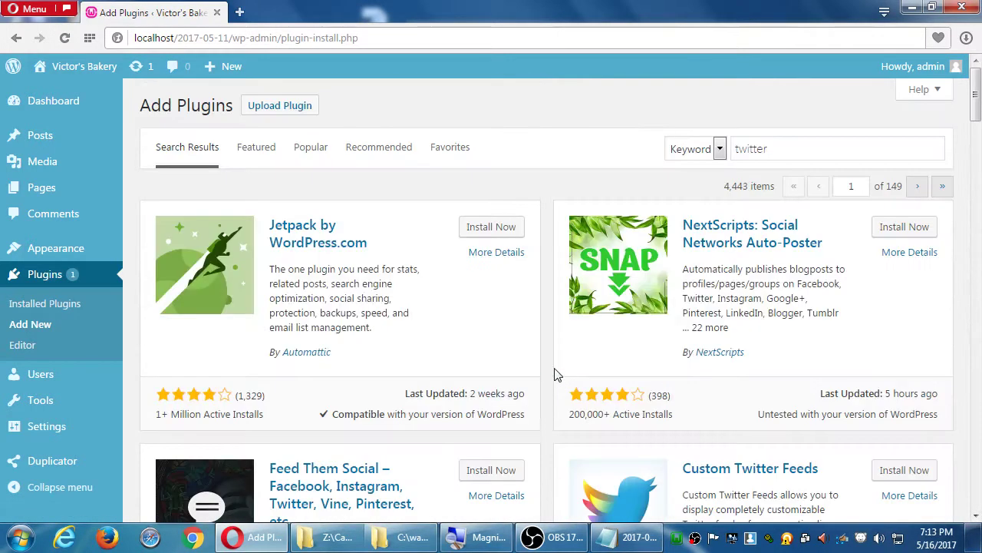
scroll(402, 330, "down", 3)
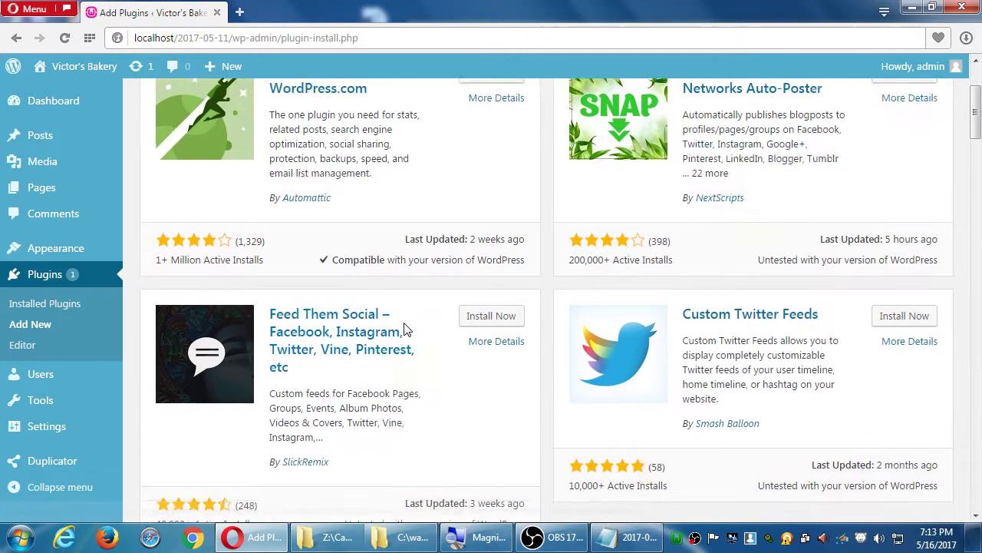
scroll(407, 328, "down", 2)
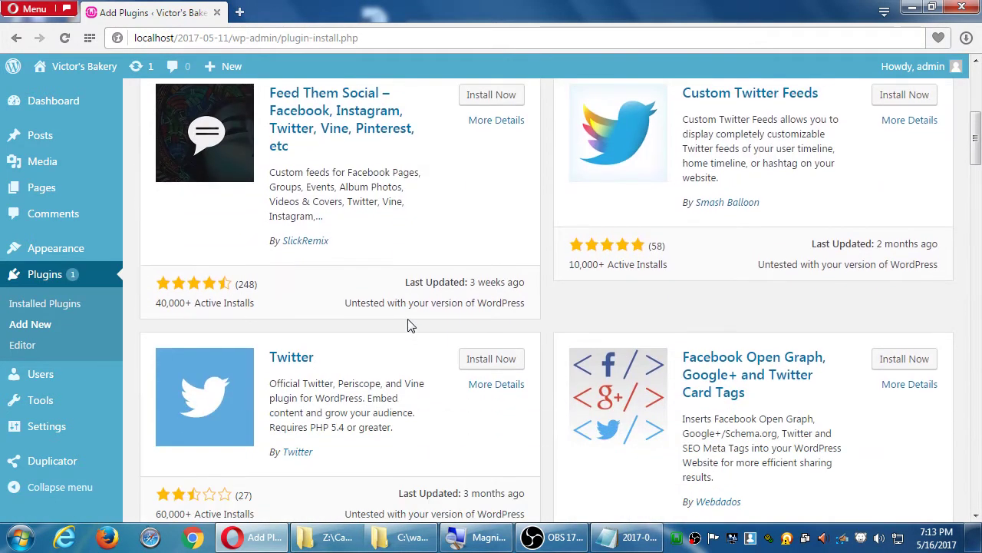
scroll(583, 323, "down", 1)
scroll(635, 329, "down", 1)
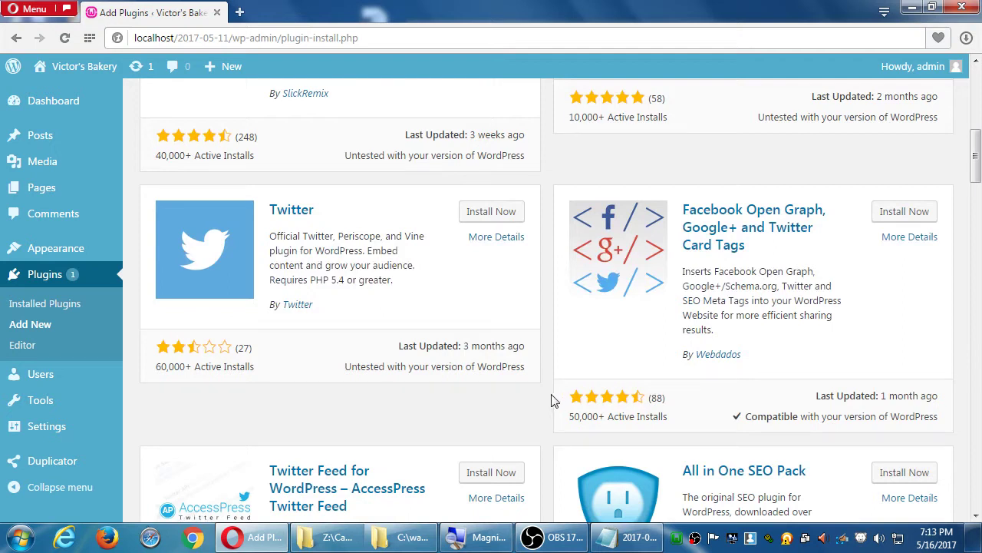
scroll(555, 399, "down", 3)
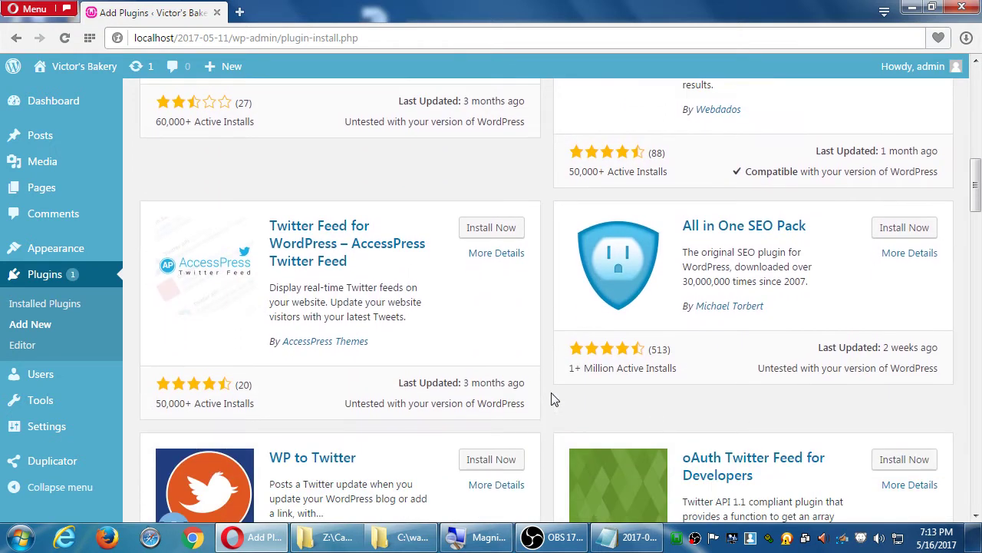
left_click_drag(583, 369, 669, 369)
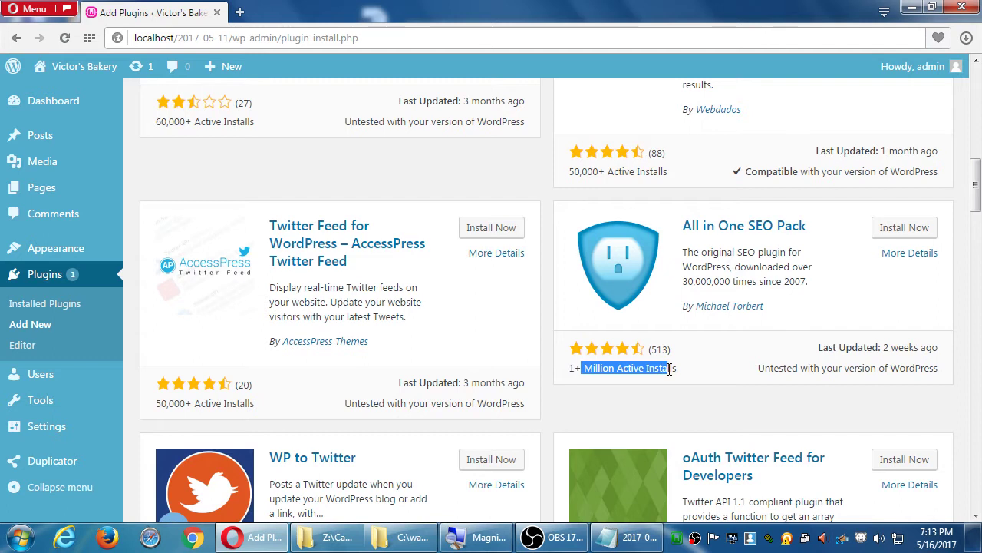
left_click(730, 404)
scroll(729, 403, "up", 3)
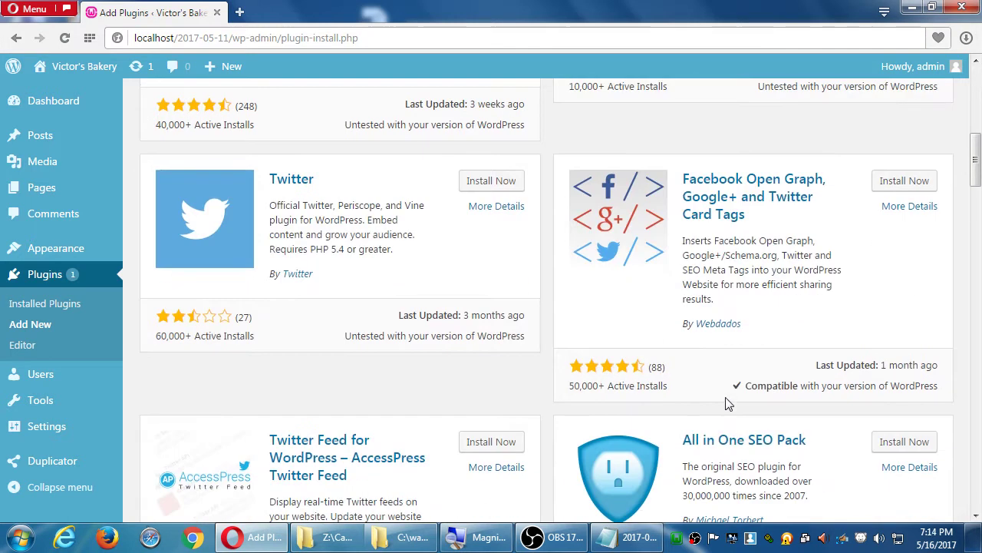
Step: Switch to the Notepad notes and add the indented line "Active installs: MOre installs shows a 'better'" under the star reviews line
left_click(637, 537)
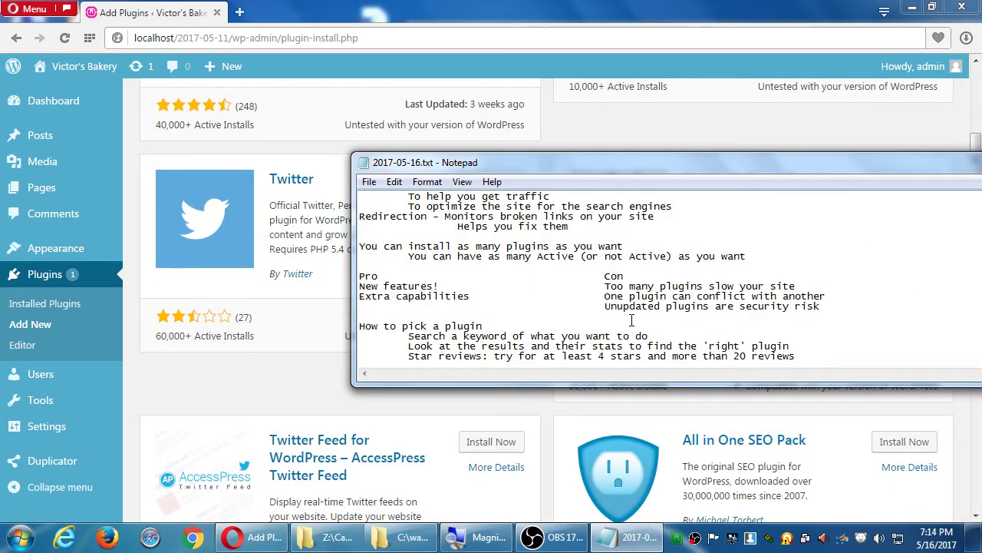
key("ctrl+End")
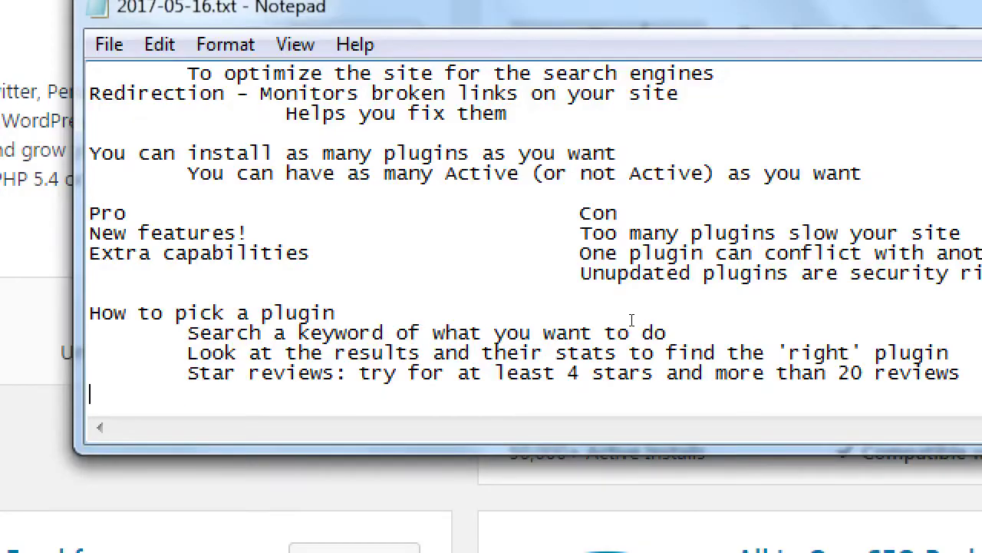
key("Tab")
type("Active ins")
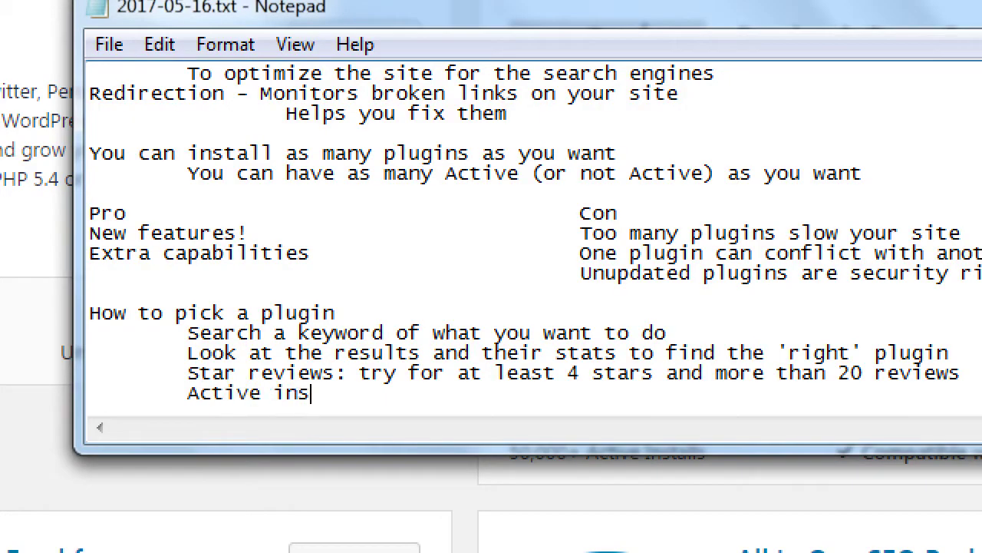
type("talls:")
type("MOre inst")
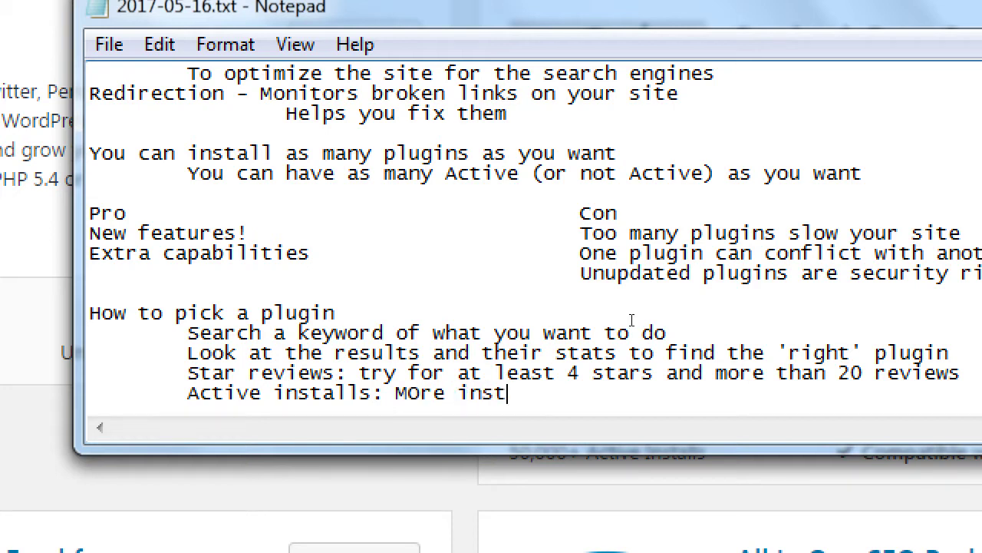
type("alls shows a ")
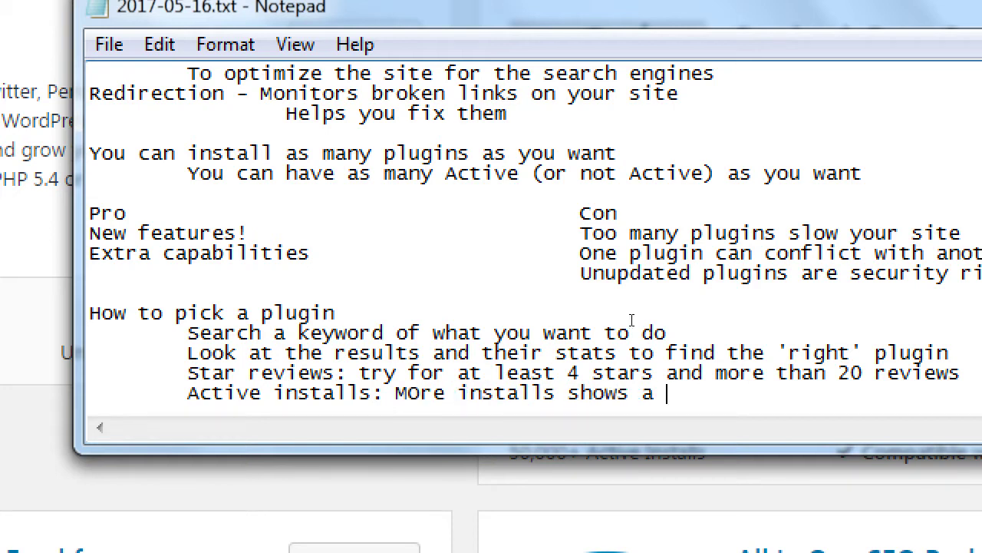
type("'better'")
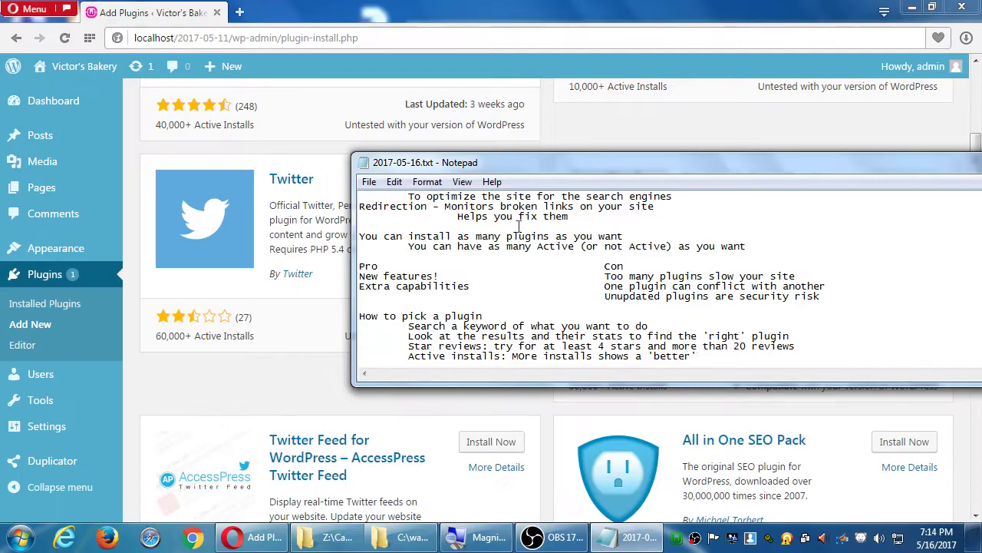
Step: Return to the twitter plugin results in the browser and compare active installs and last-updated dates from Jetpack through WebDorado's Twitter Widget
left_click(299, 372)
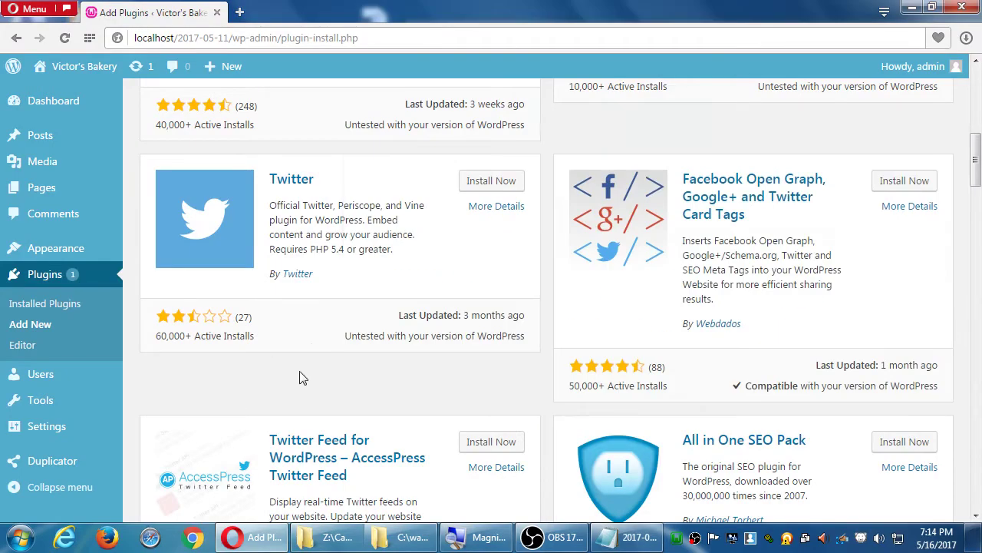
scroll(302, 372, "up", 7)
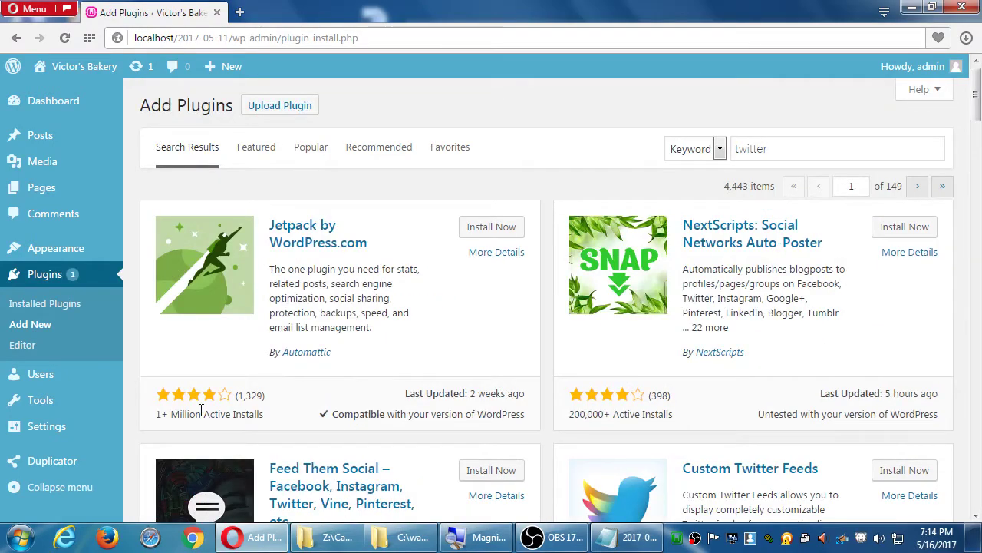
scroll(625, 333, "down", 2)
scroll(614, 298, "down", 2)
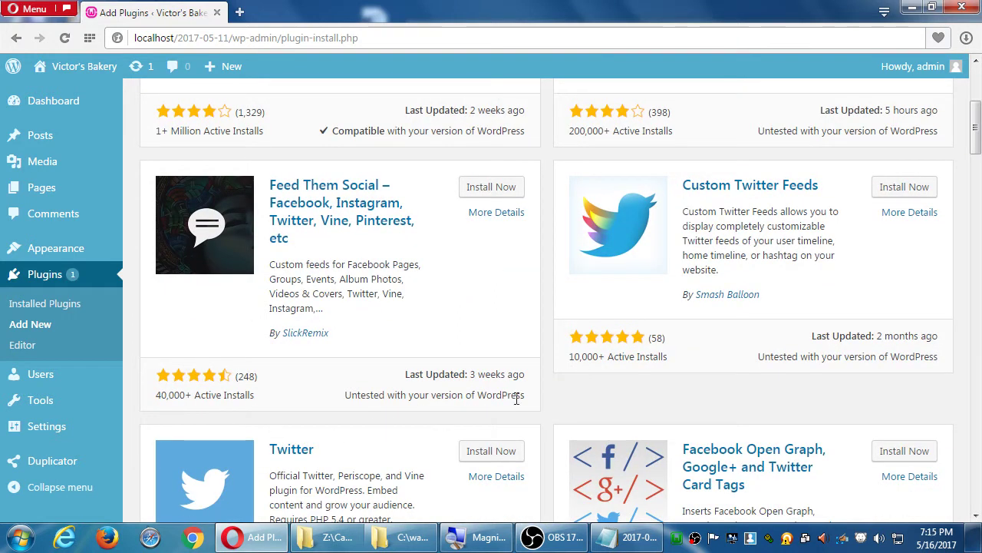
scroll(517, 398, "up", 2)
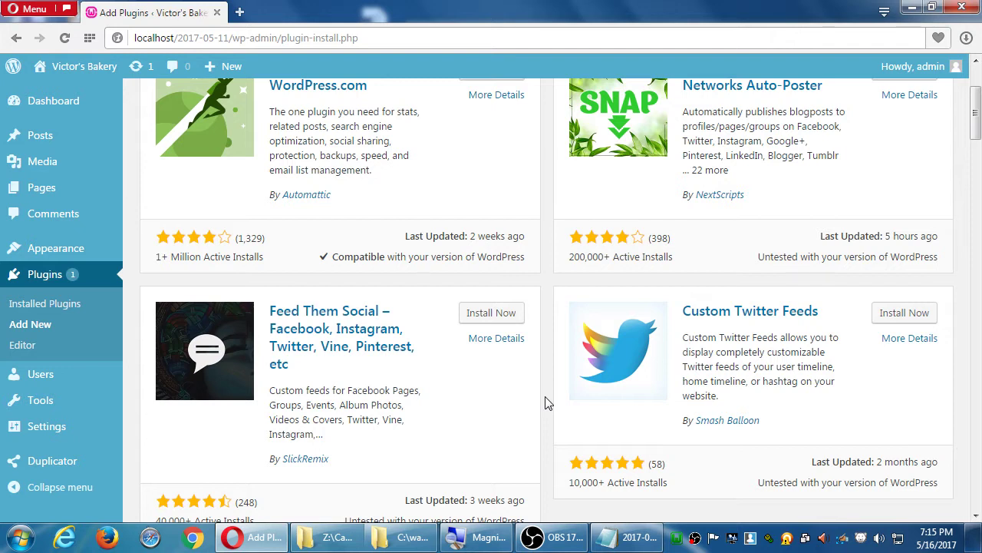
scroll(546, 402, "down", 5)
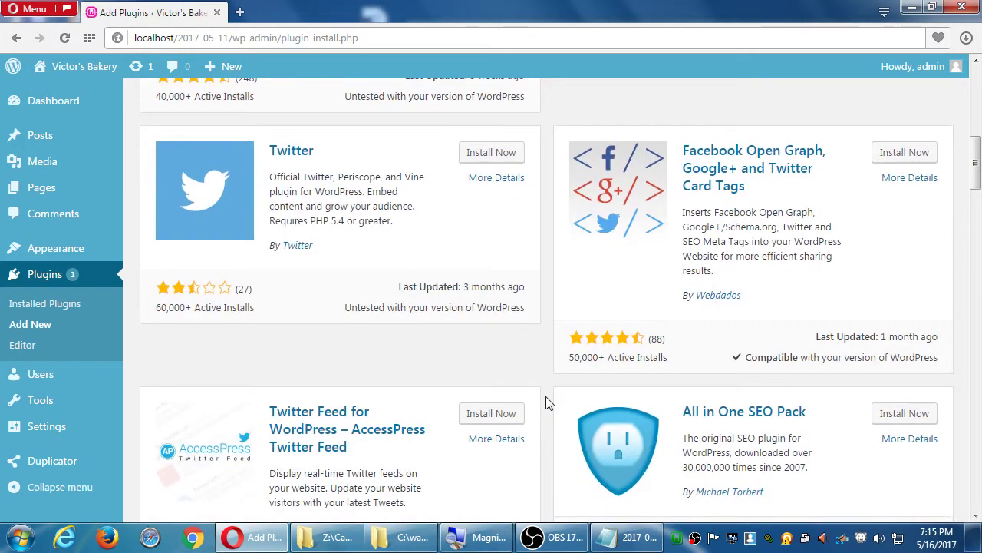
scroll(546, 402, "down", 9)
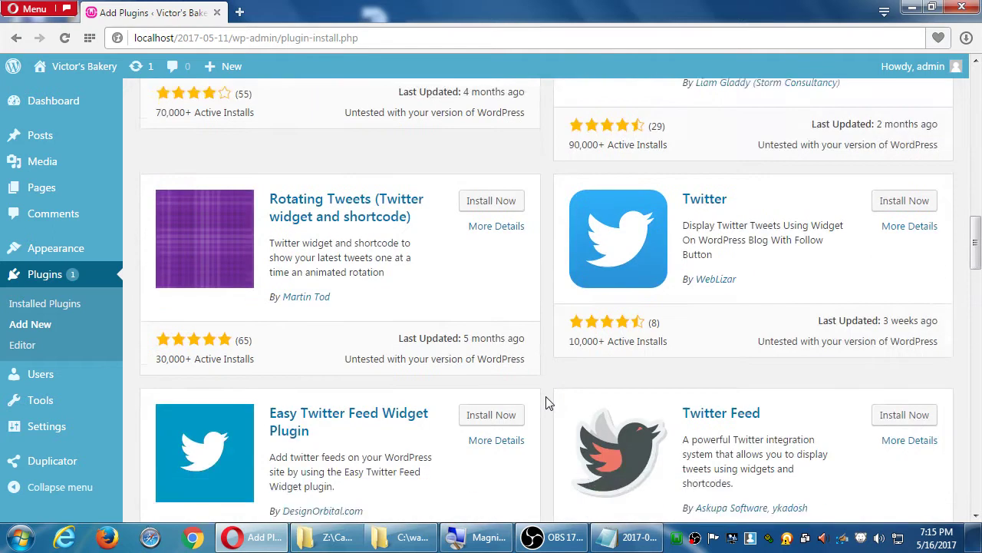
scroll(546, 402, "down", 4)
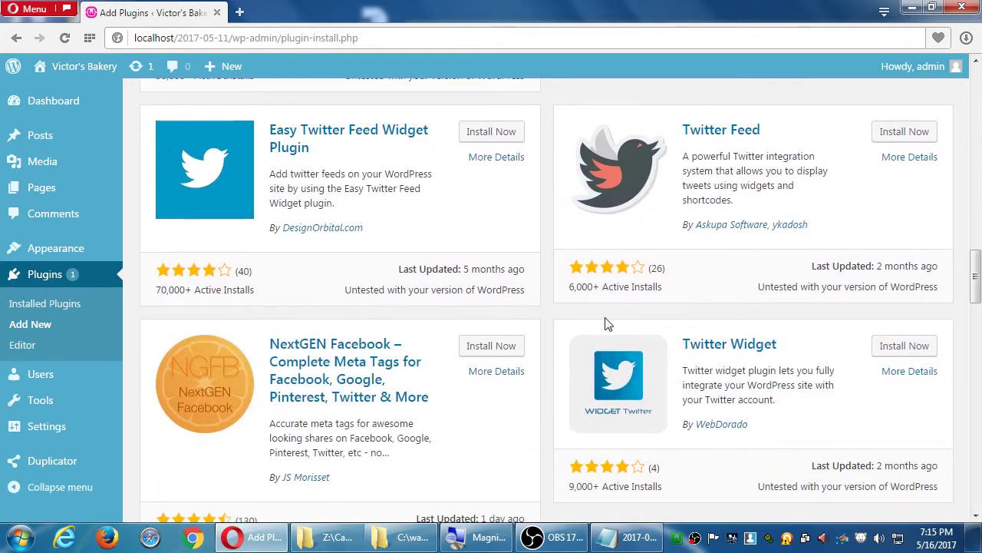
scroll(598, 384, "down", 1)
scroll(597, 430, "up", 1)
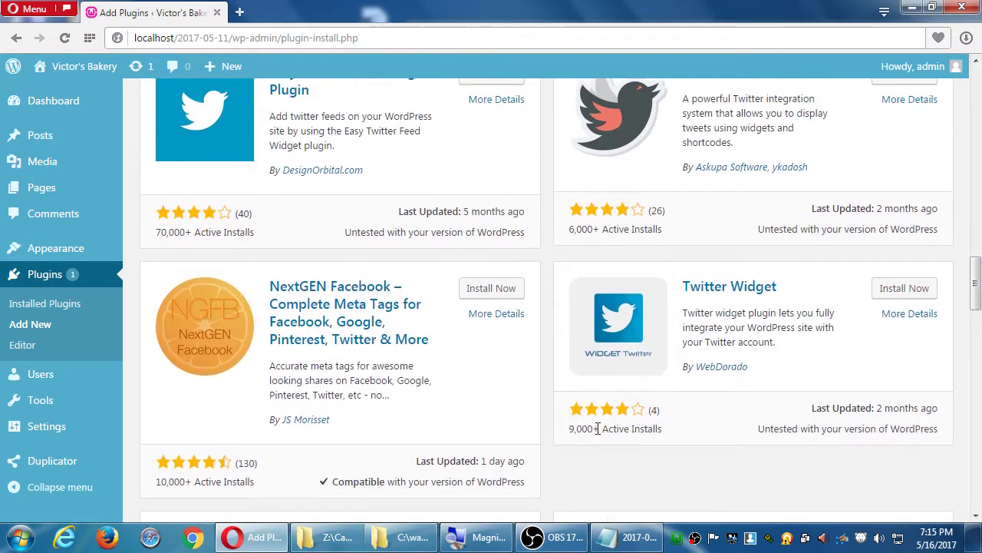
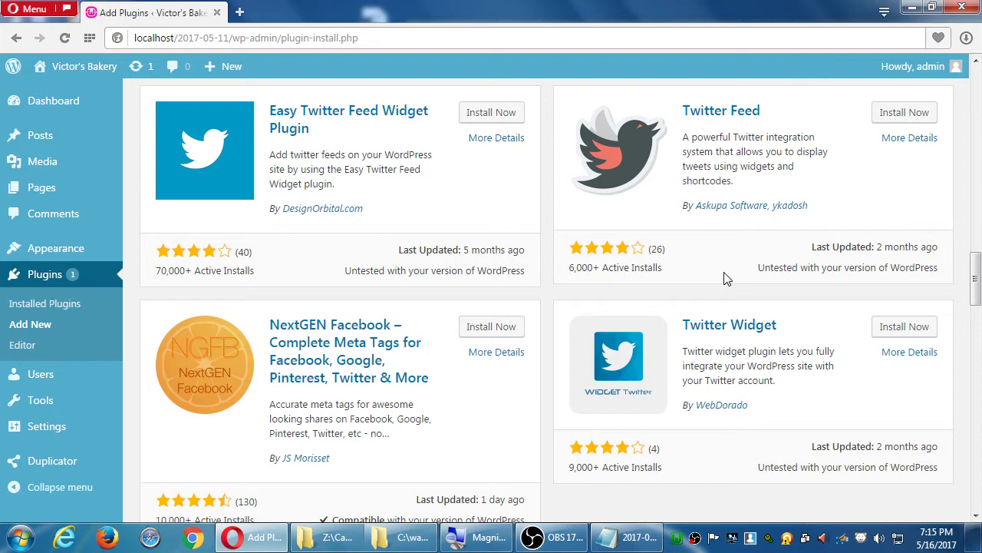
left_click_drag(822, 446, 898, 446)
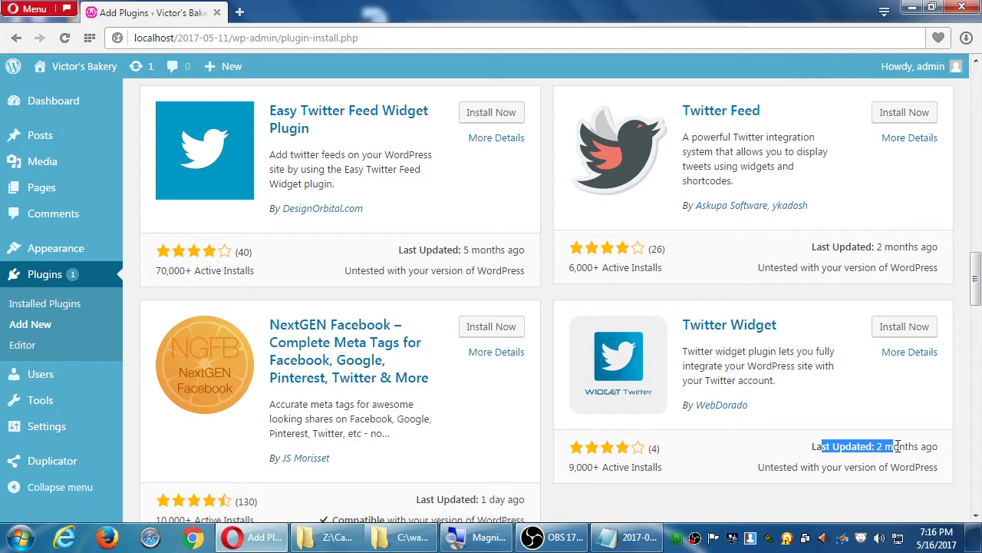
Step: Switch to the Notepad notes and add the indented line "Last updated: Try for 3 months or newer"
left_click(629, 537)
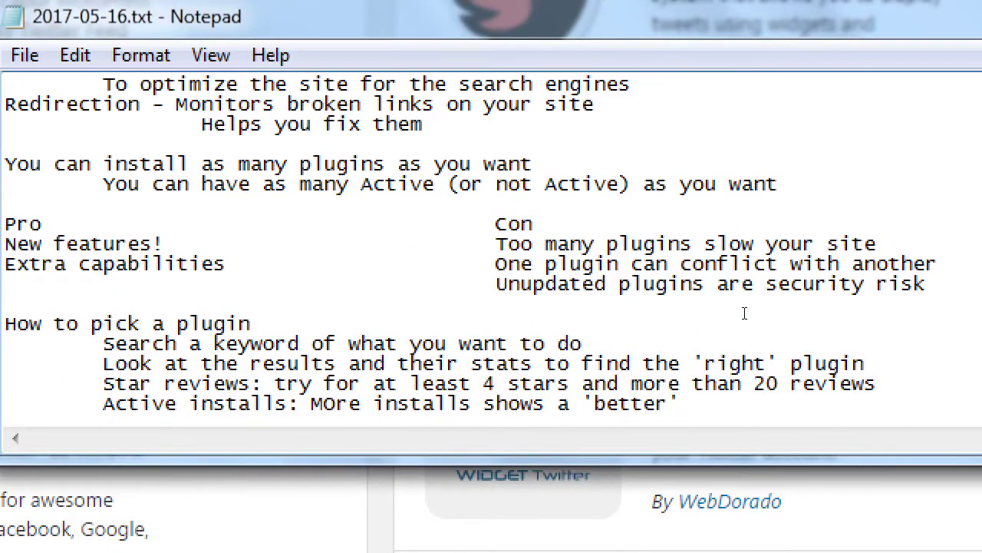
key("Return")
key("Tab")
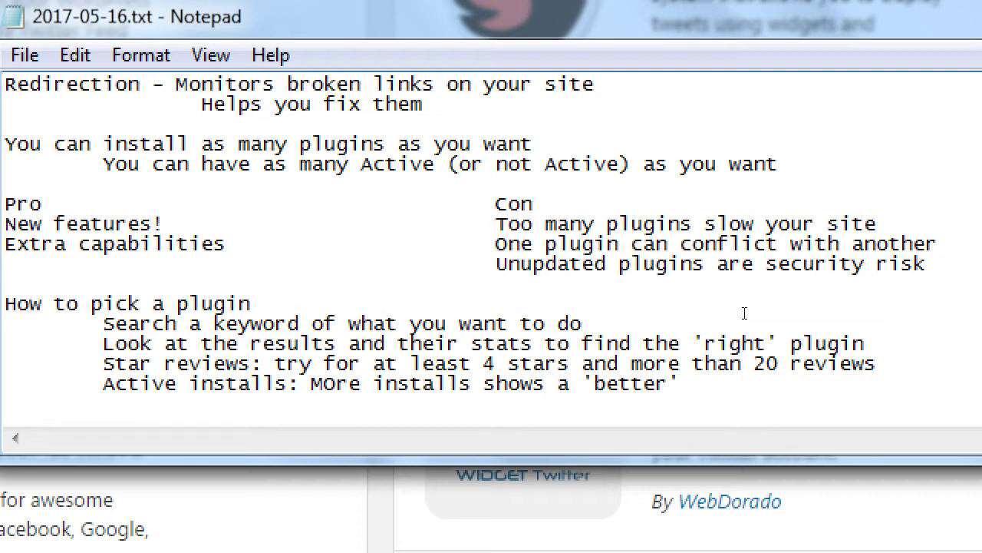
type("Last updated: t")
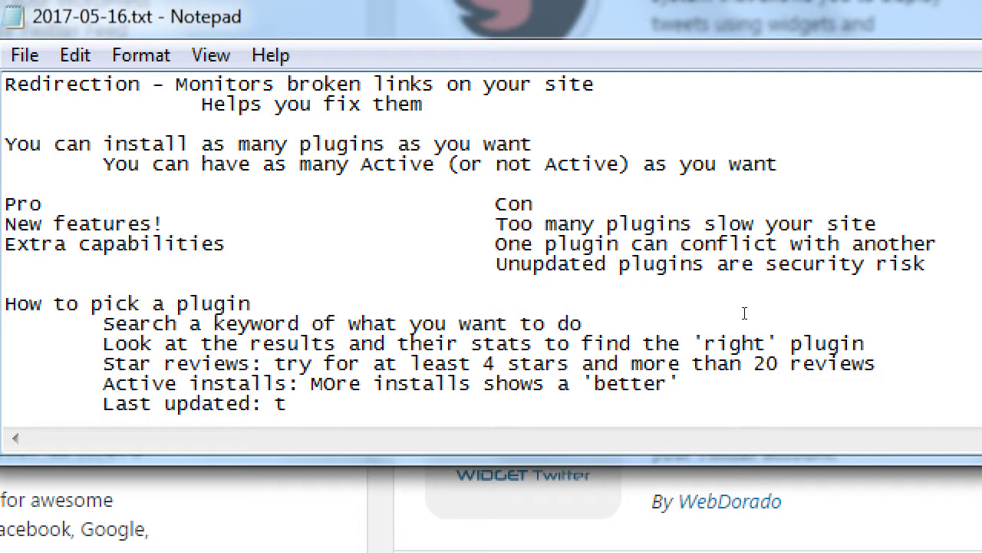
key("BackSpace")
type("Try for 3 months or newer")
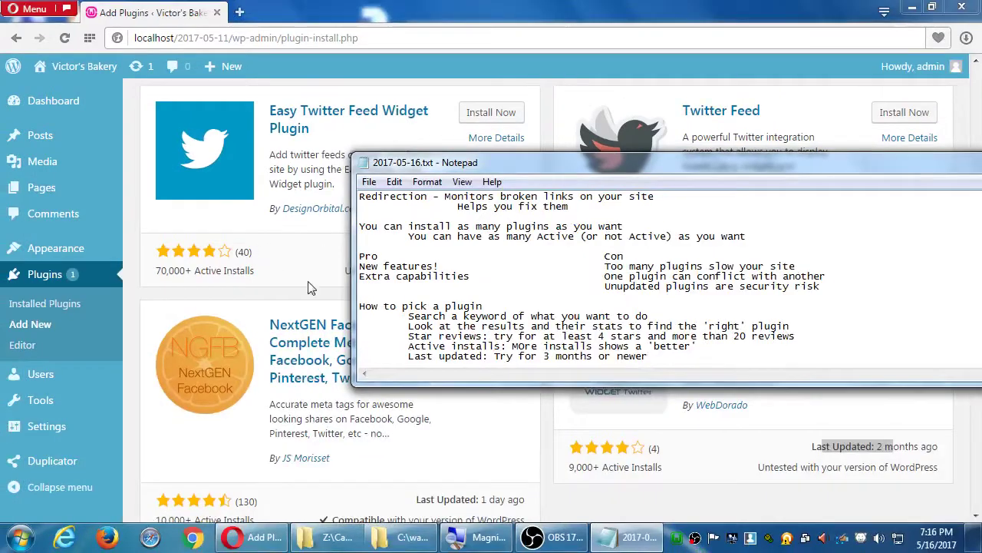
Step: From the twitter plugin results in the browser, view the Arrow Plugins author site of the Twitter Feed plugin and go back to the results
left_click(333, 250)
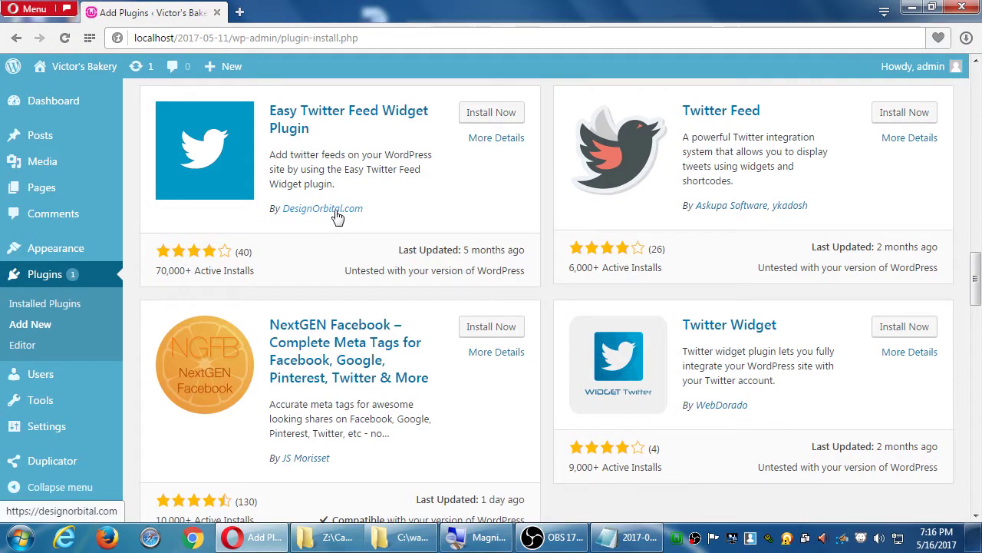
scroll(328, 466, "down", 3)
scroll(328, 463, "down", 1)
scroll(330, 346, "down", 1)
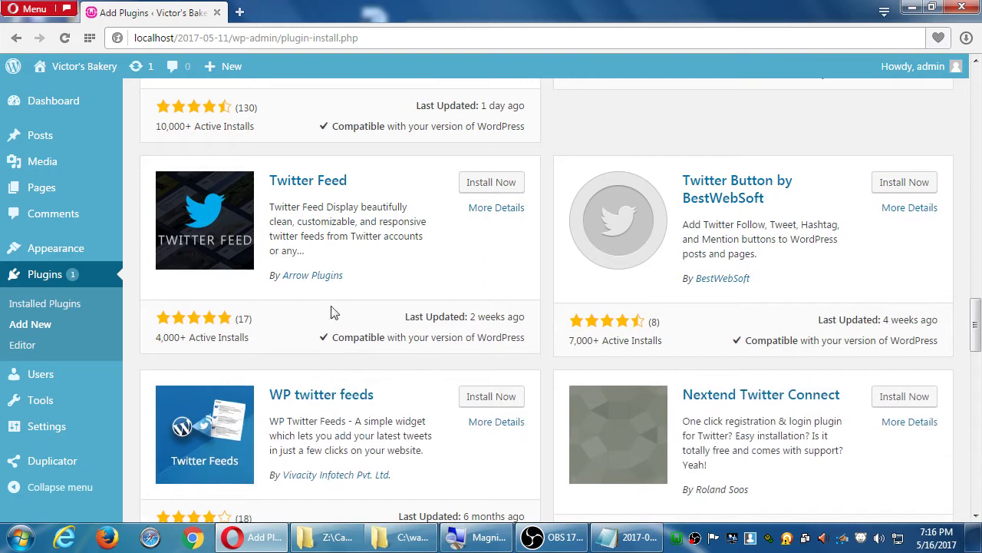
left_click(330, 281)
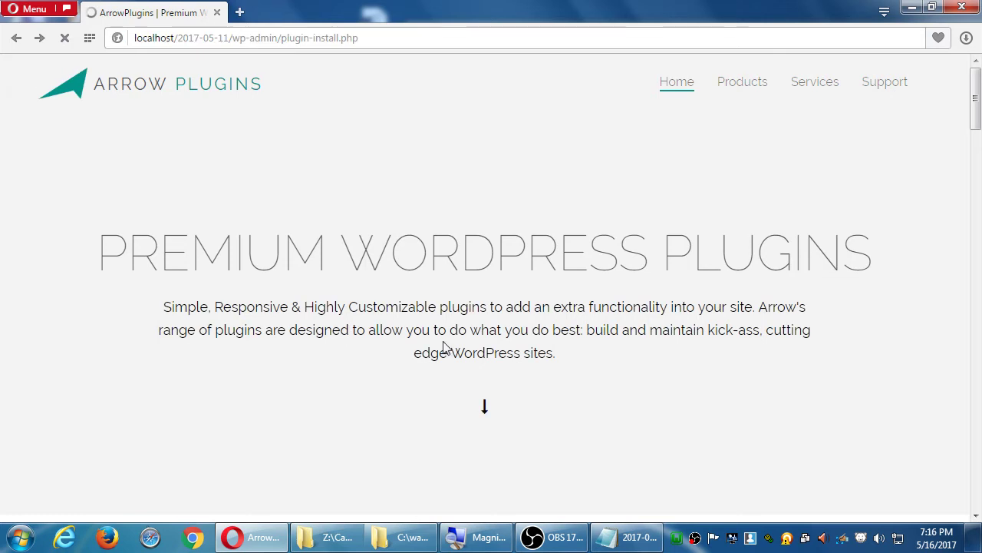
key("alt+Left")
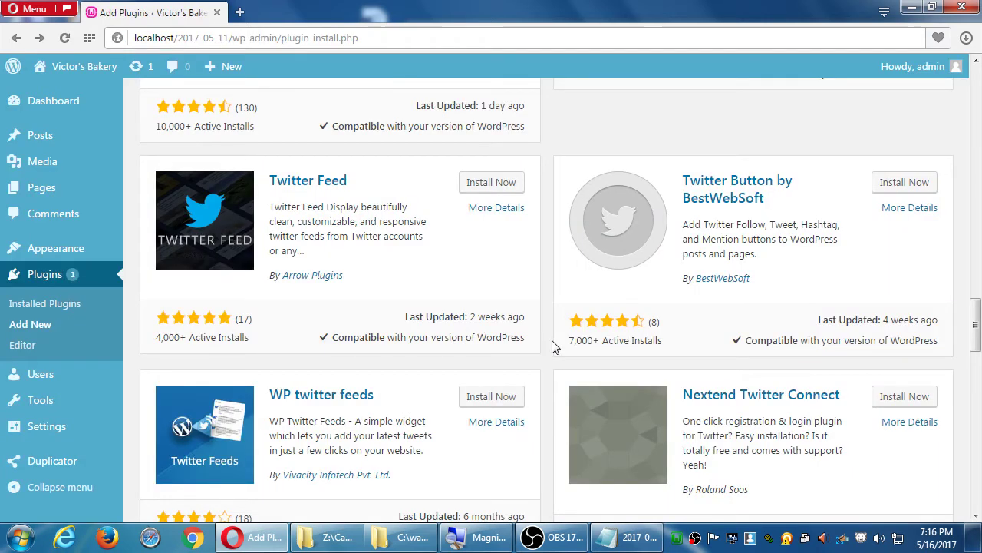
Step: Compare the last-updated dates and WordPress version compatibility of the plugins down to AddToAny Share Buttons and back up to Jetpack
scroll(556, 347, "down", 2)
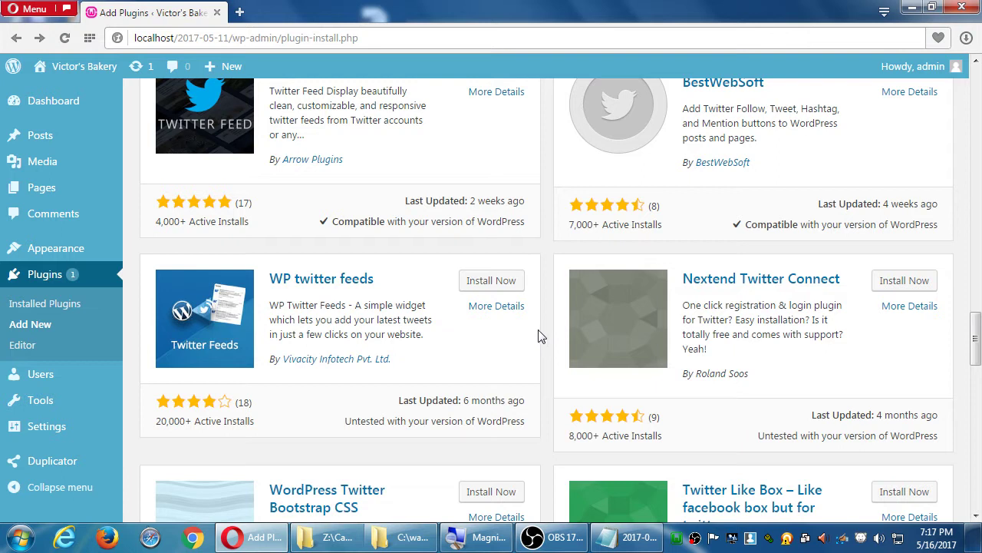
scroll(541, 315, "down", 3)
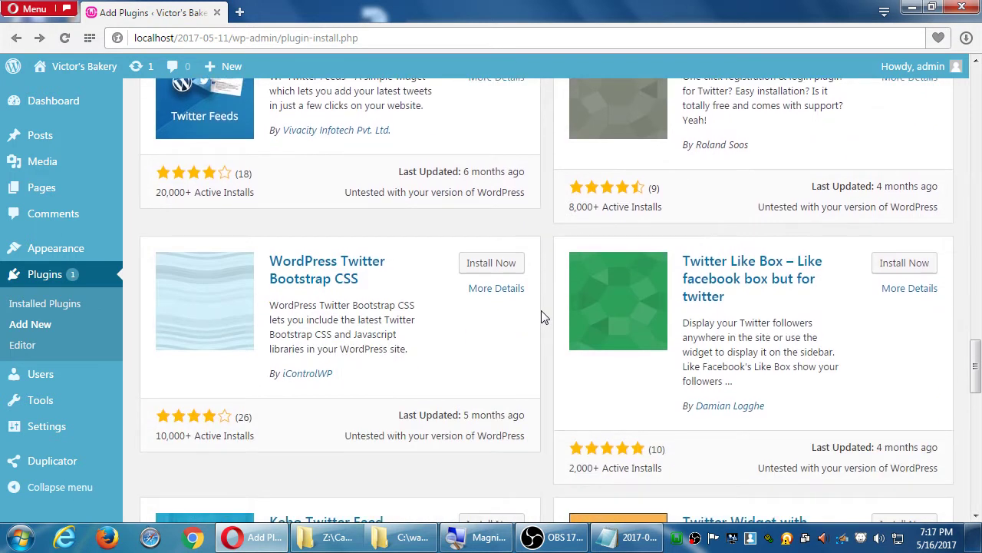
scroll(541, 315, "down", 4)
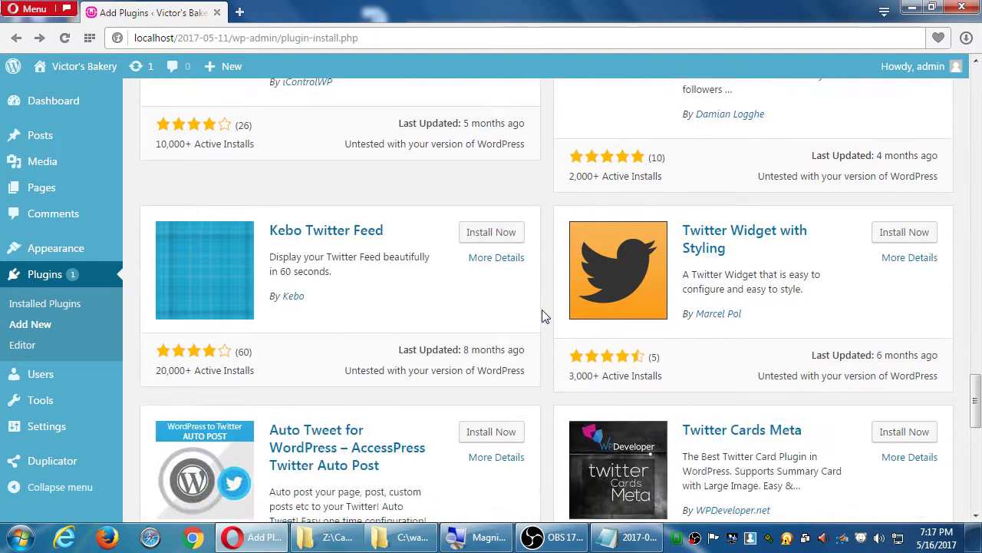
scroll(542, 314, "down", 2)
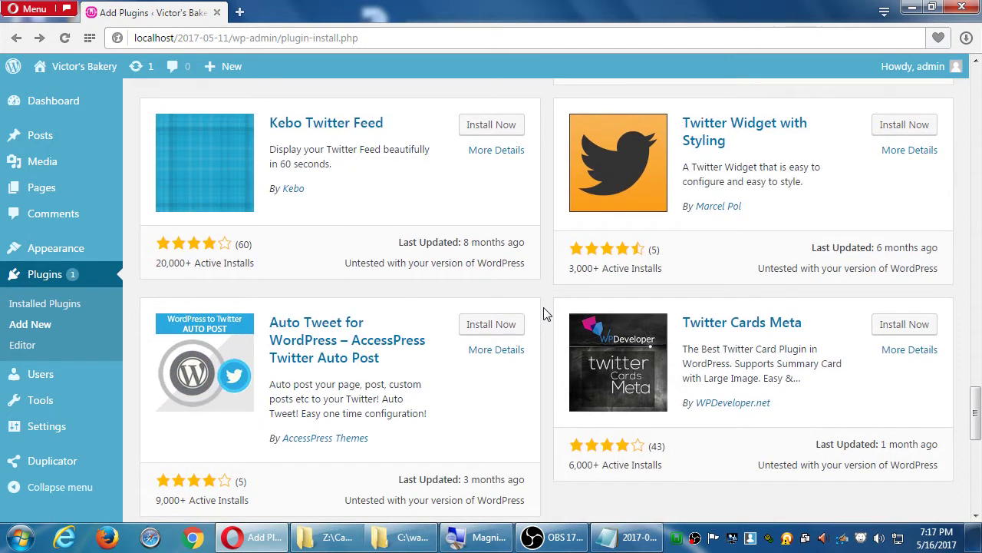
scroll(547, 309, "down", 1)
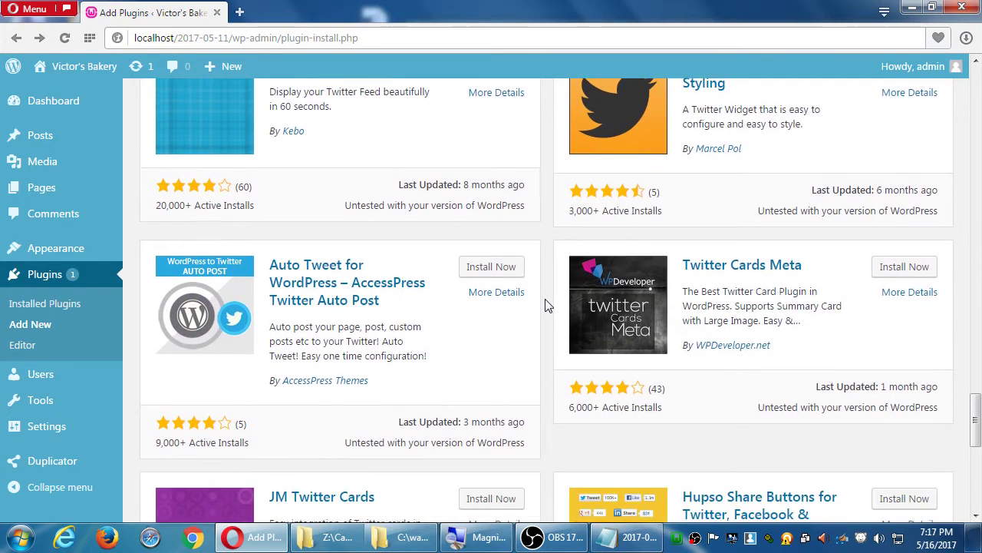
scroll(546, 305, "down", 5)
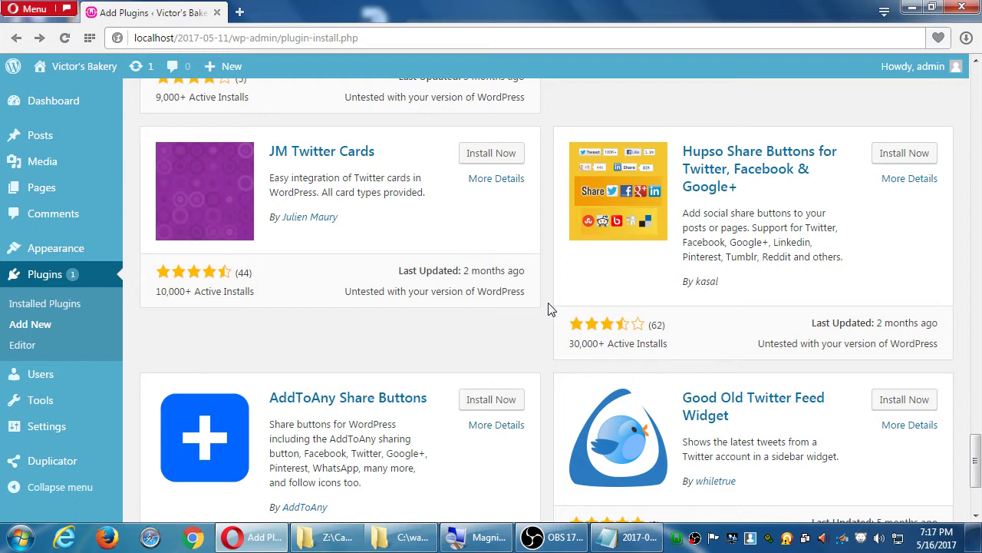
scroll(550, 308, "up", 15)
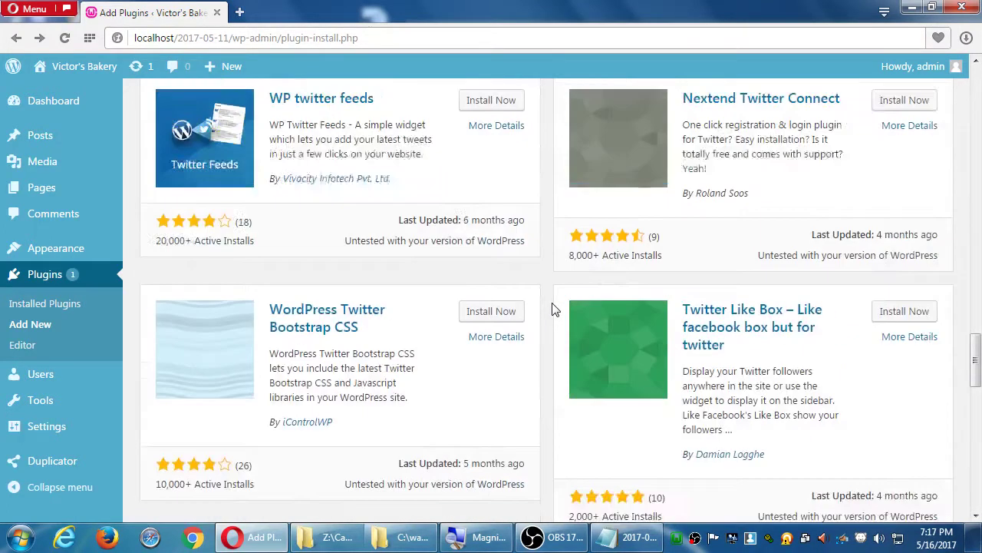
scroll(555, 308, "up", 8)
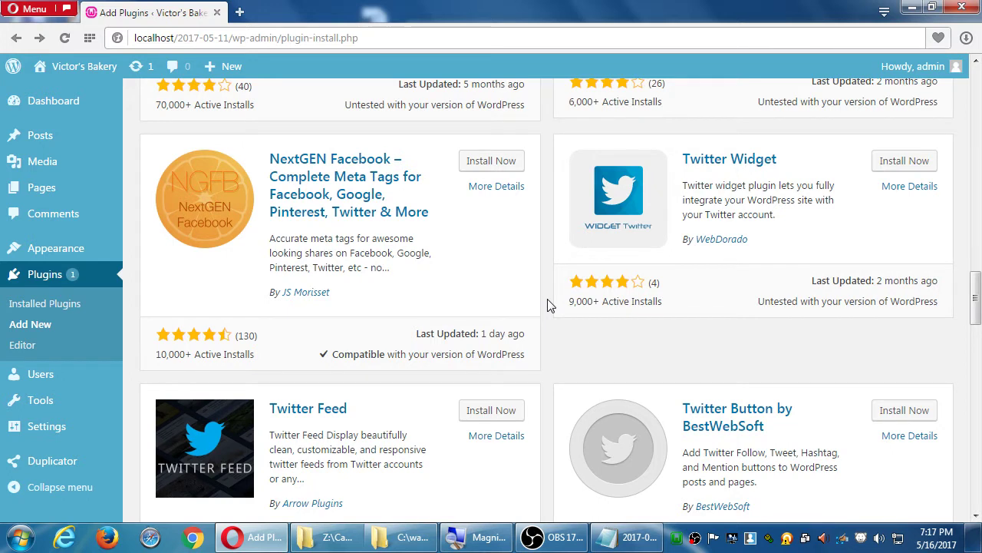
scroll(545, 315, "up", 4)
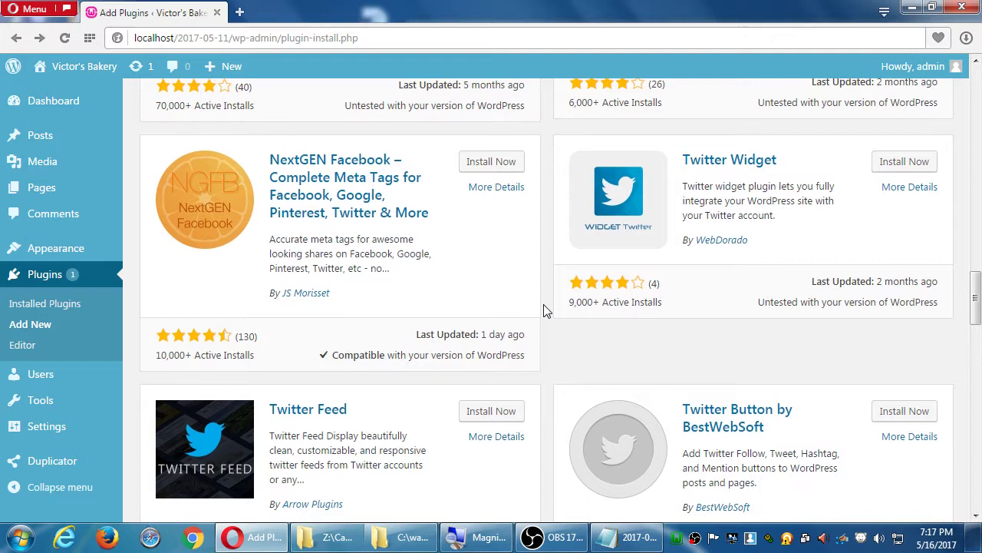
scroll(538, 323, "up", 11)
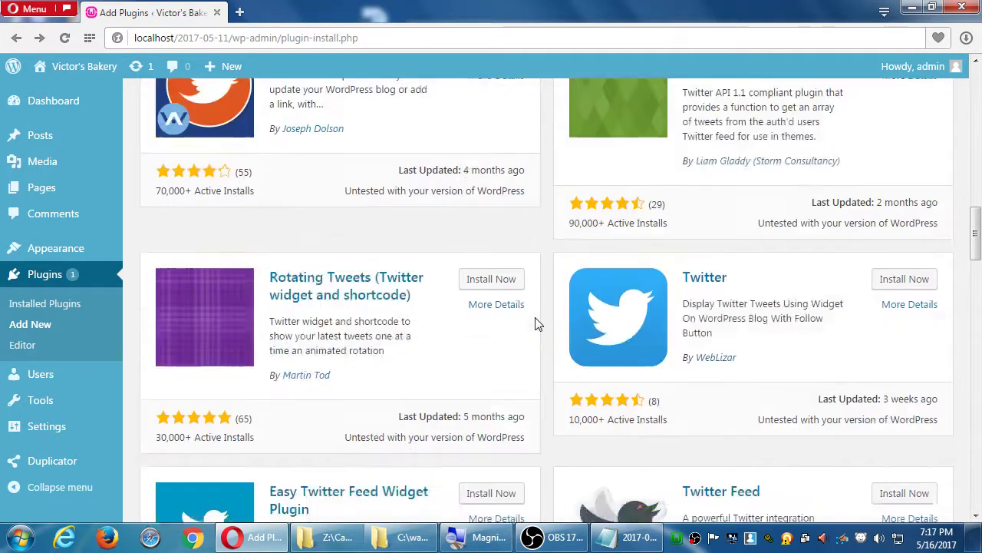
scroll(538, 323, "up", 6)
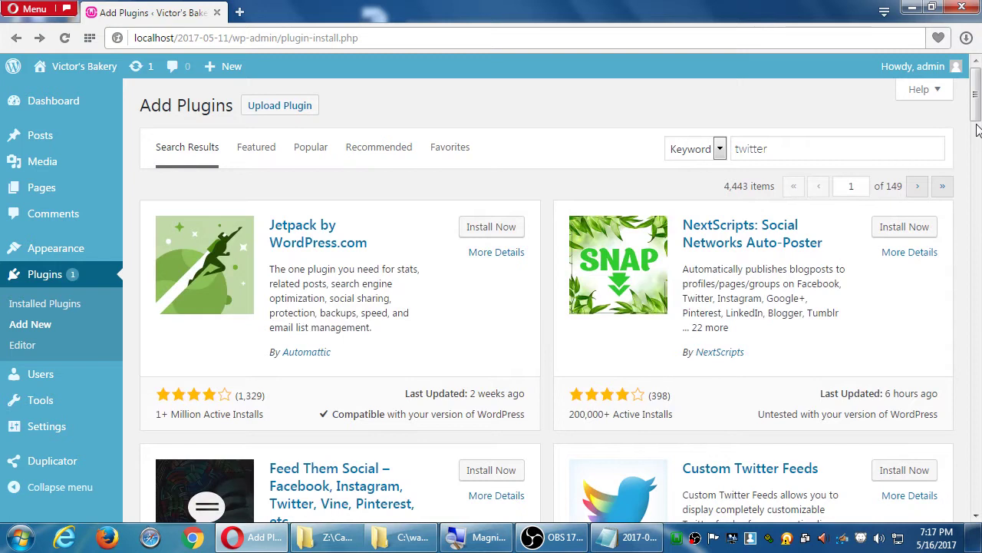
Step: Examine the ratings, active installs and last-updated dates of the twitter plugin results from Jetpack down to Twitter Cards Meta
left_click_drag(977, 103, 970, 262)
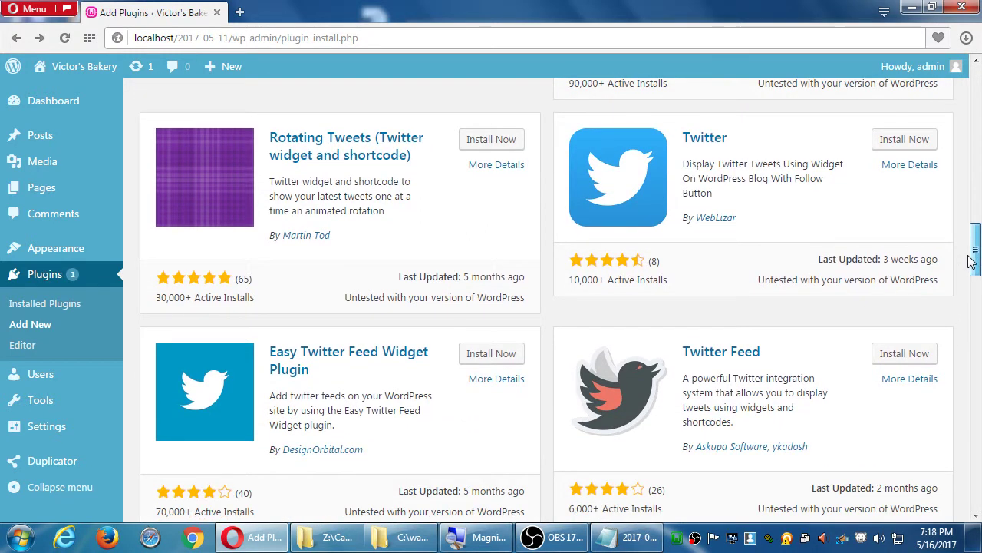
left_click_drag(970, 262, 969, 108)
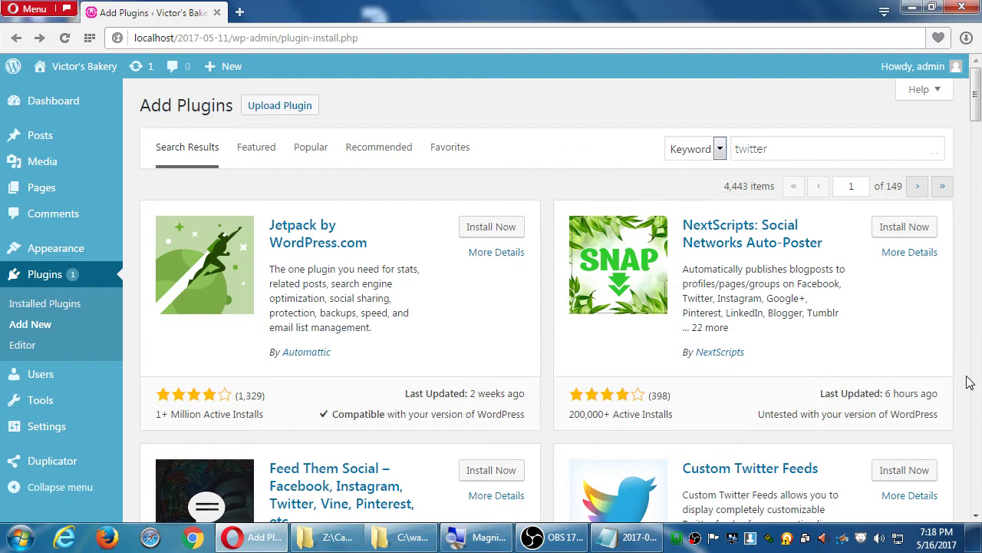
scroll(977, 402, "down", 5)
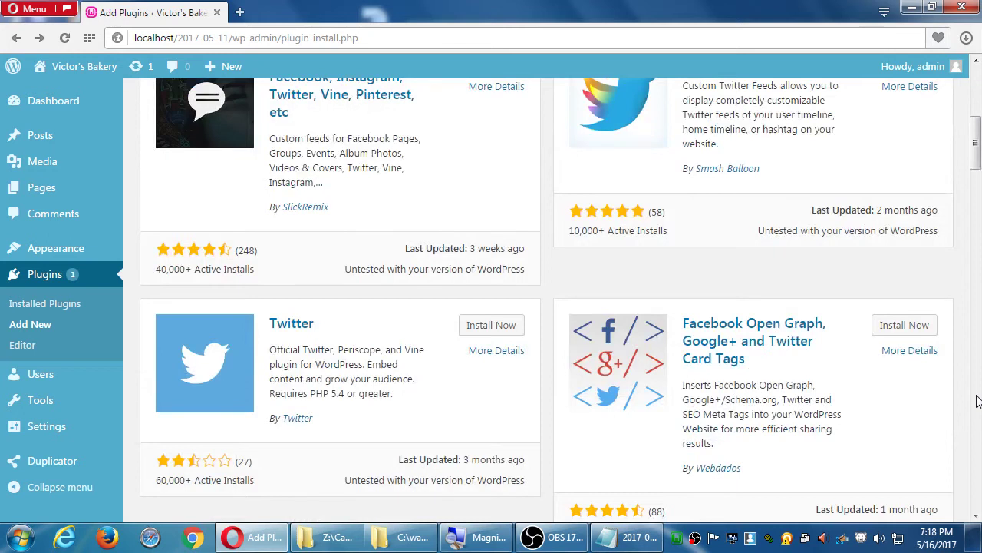
scroll(977, 402, "down", 5)
scroll(977, 402, "down", 5)
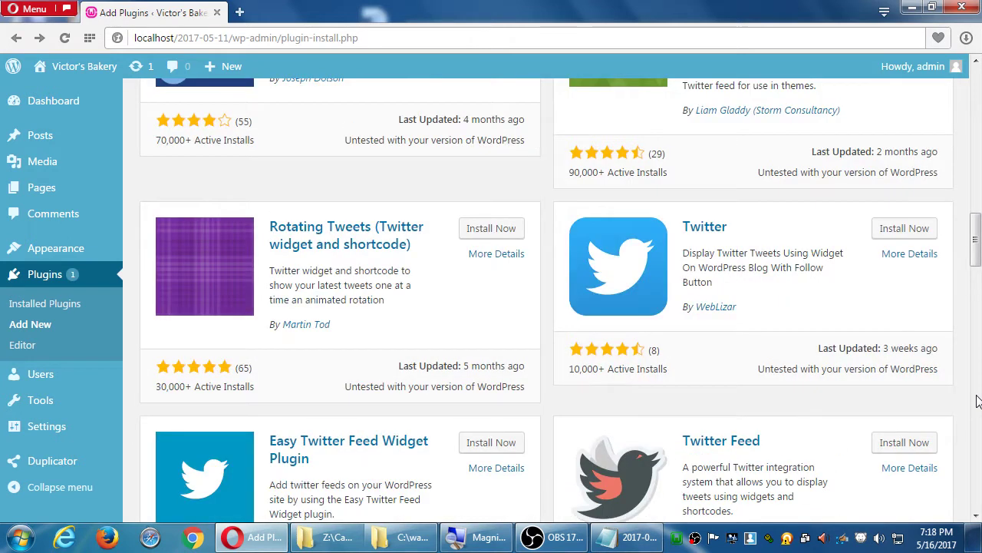
scroll(977, 402, "down", 15)
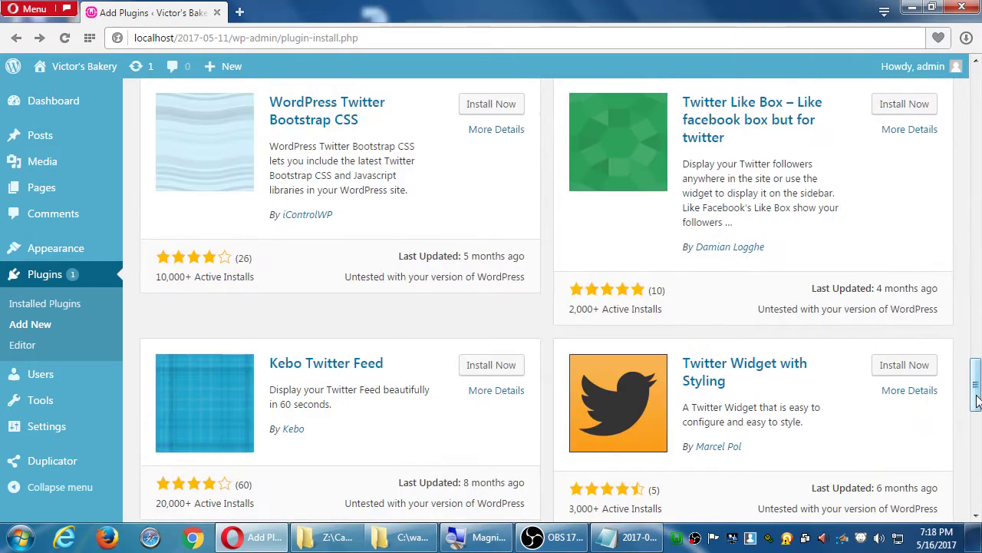
scroll(976, 401, "down", 2)
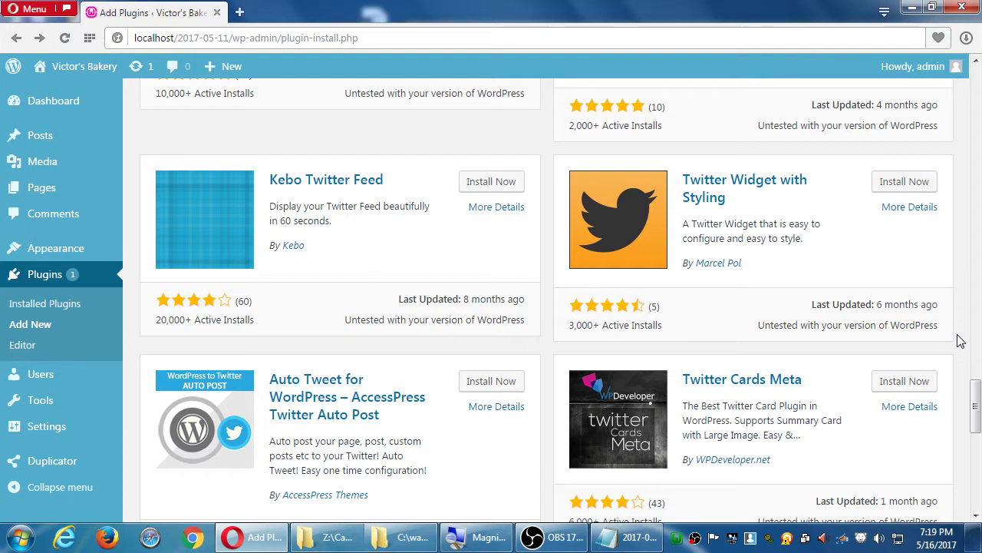
Step: Check the NextGEN Facebook plugin's stats, go back up to WP to Twitter and highlight its last-updated date
scroll(386, 363, "up", 3)
scroll(386, 363, "up", 10)
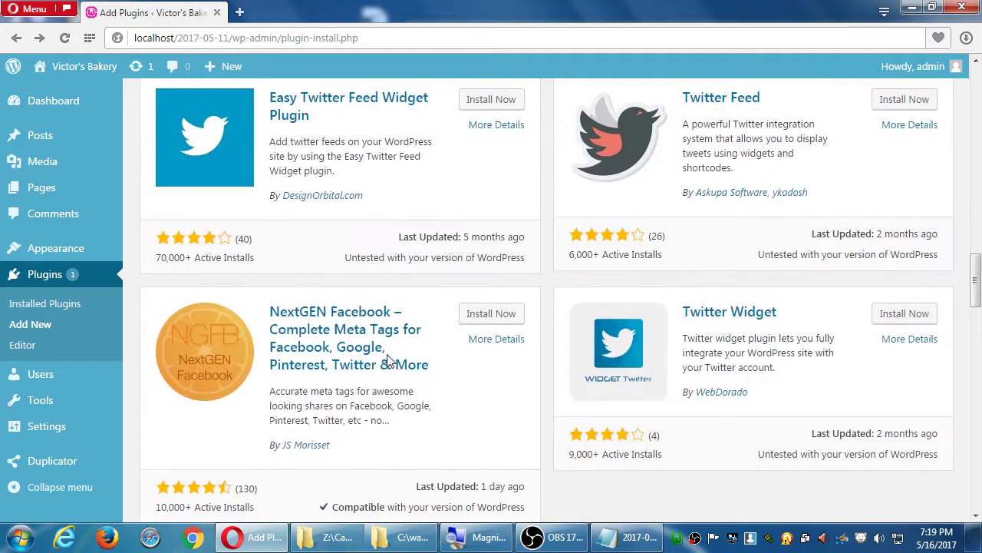
scroll(387, 361, "down", 3)
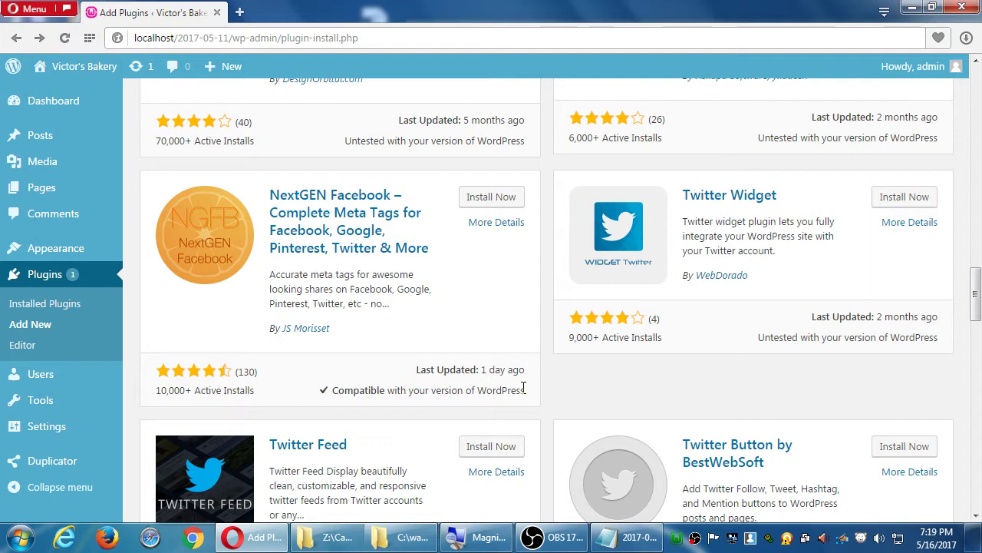
scroll(514, 371, "up", 4)
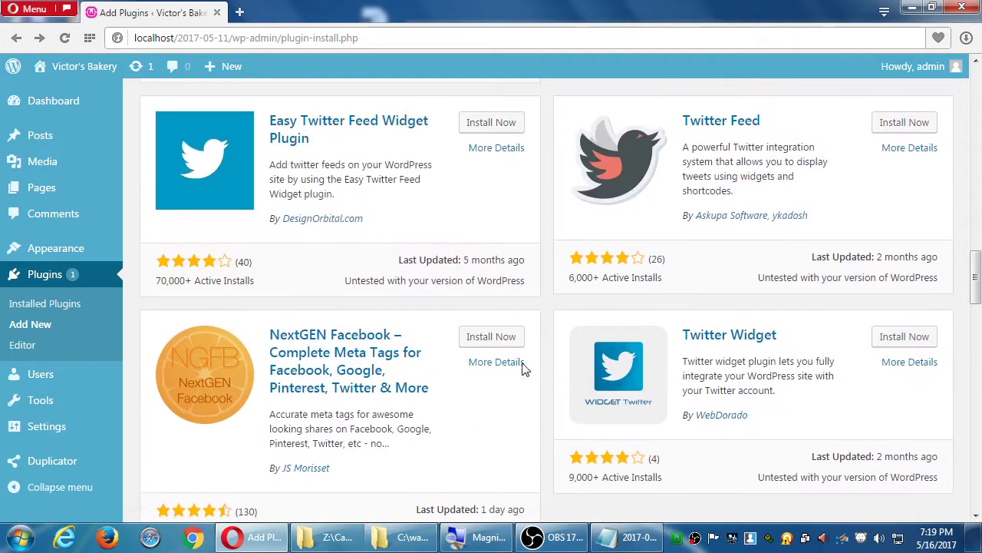
scroll(525, 371, "up", 3)
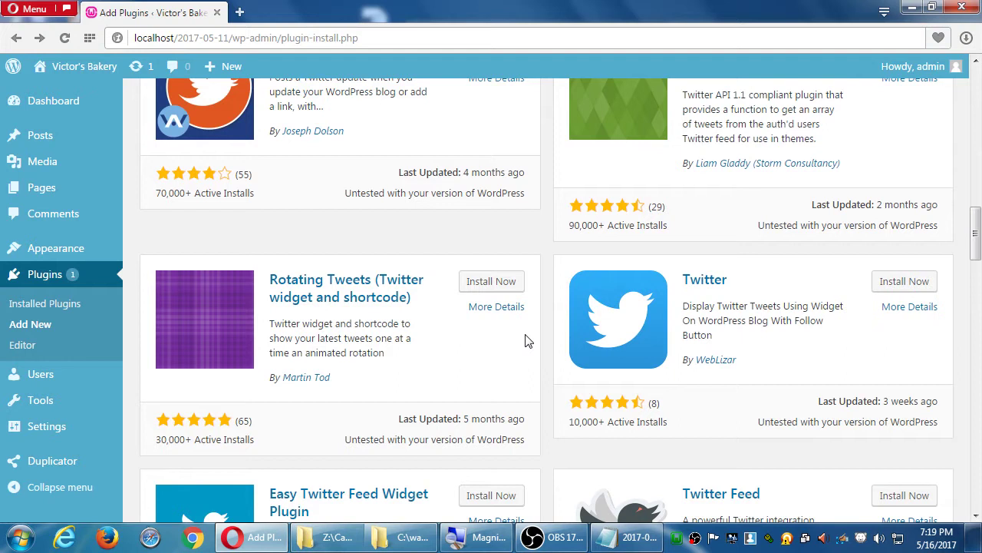
scroll(547, 345, "up", 1)
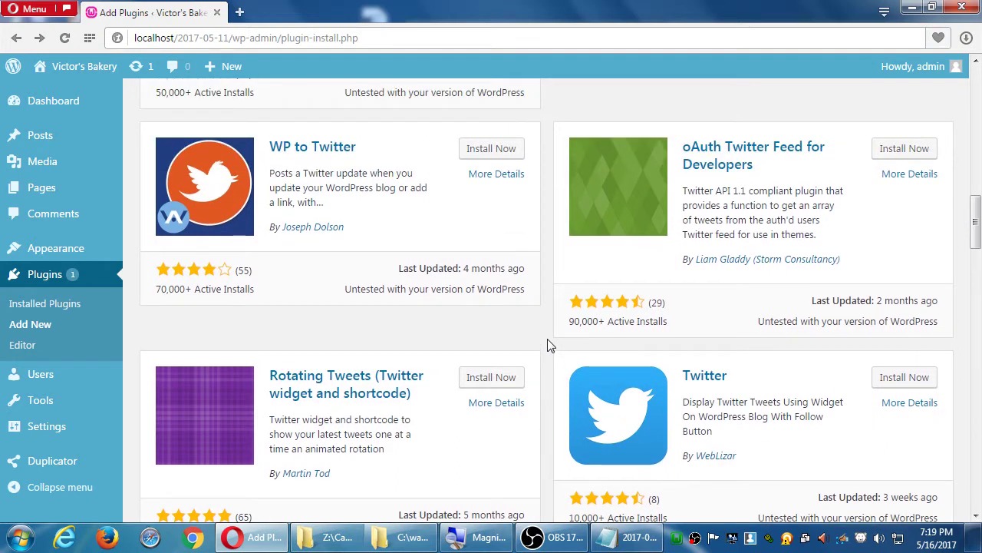
left_click_drag(464, 269, 503, 273)
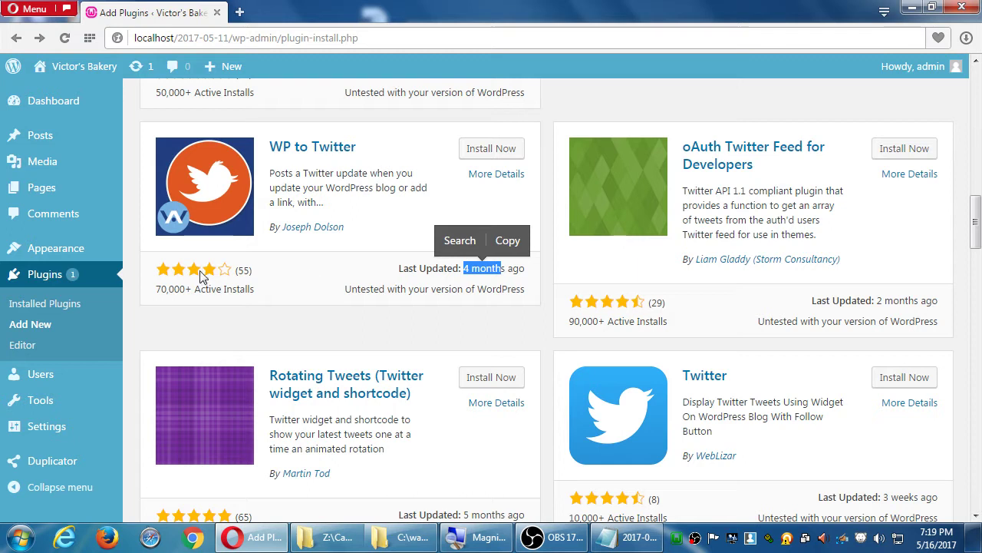
Step: View the details of the WP to Twitter plugin, close them and point out its last-updated date in the results
left_click(485, 178)
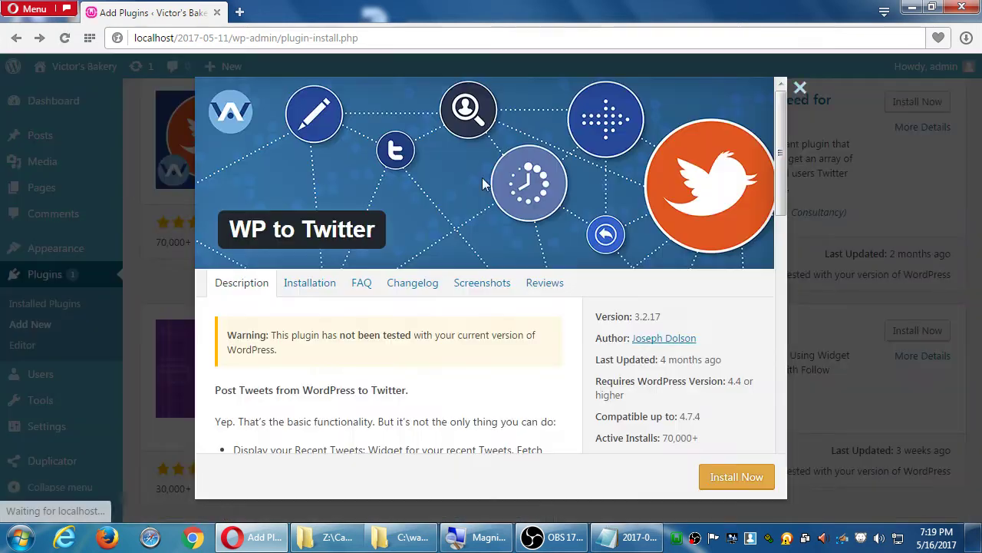
scroll(543, 222, "down", 3)
scroll(728, 257, "up", 3)
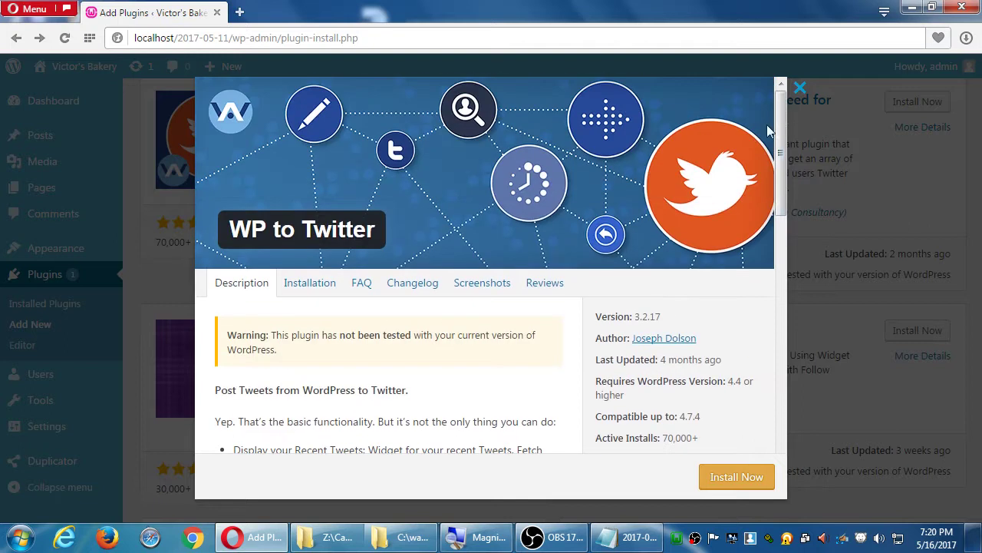
left_click(799, 88)
left_click_drag(464, 268, 492, 259)
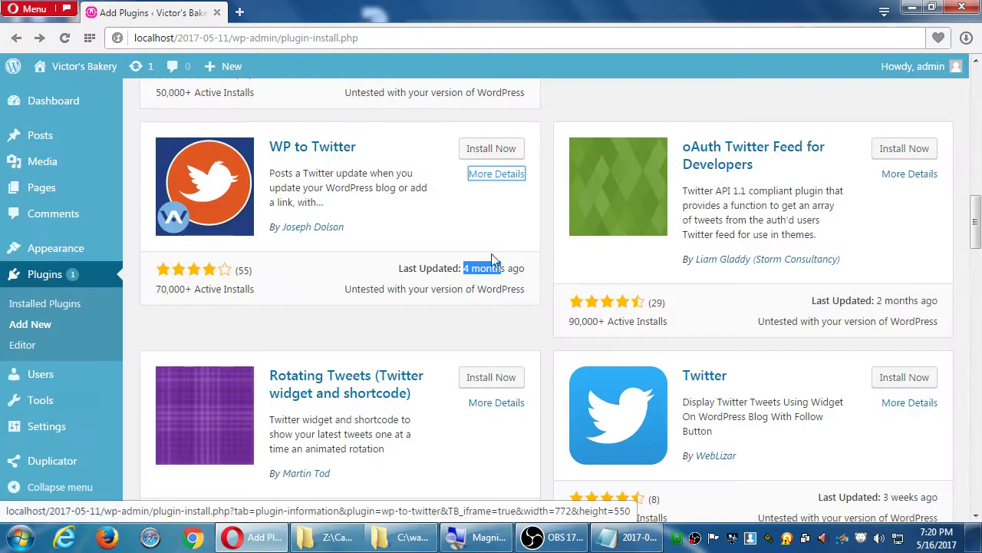
Step: Reopen the WP to Twitter plugin's details, read its reviews and return to the results
left_click(504, 178)
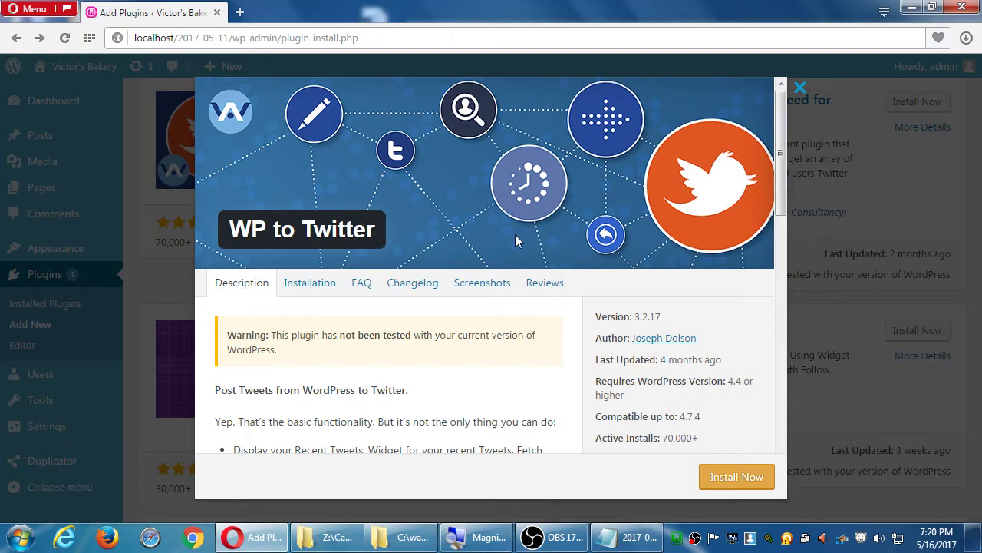
scroll(553, 272, "down", 1)
scroll(553, 273, "down", 1)
left_click(551, 186)
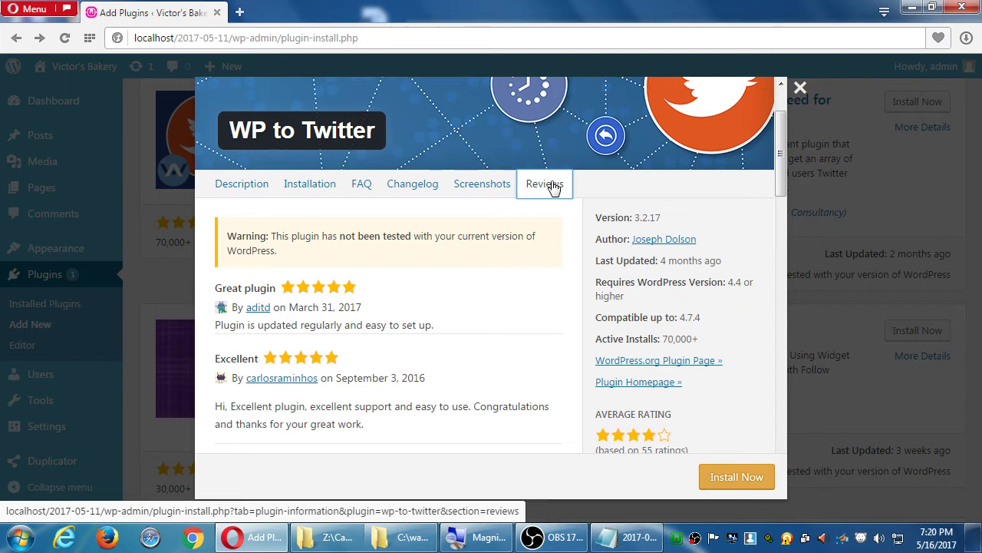
scroll(574, 182, "up", 2)
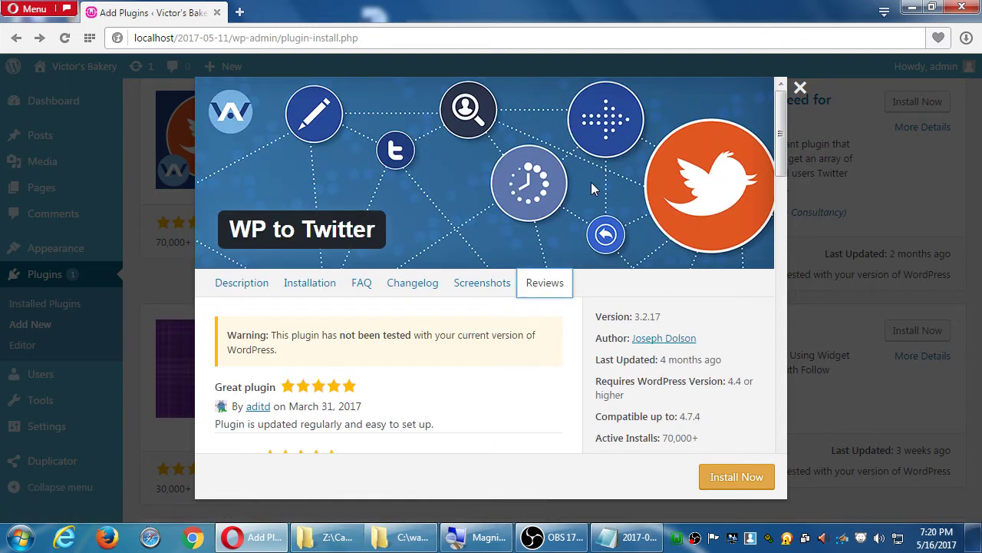
left_click(800, 89)
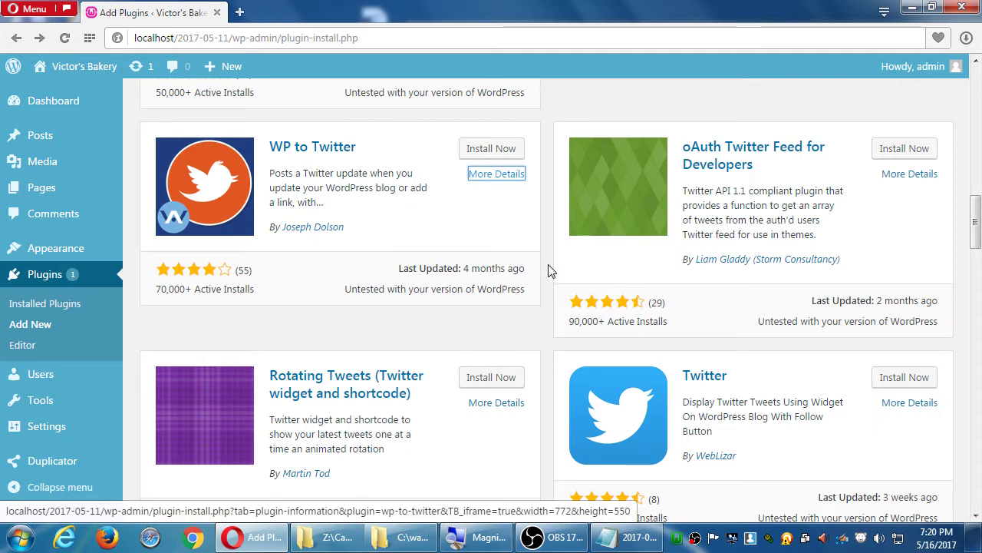
Step: Check the official Twitter plugin's stats, then view the installed plugins in a separate tab and close that tab
scroll(548, 270, "up", 3)
scroll(548, 270, "up", 3)
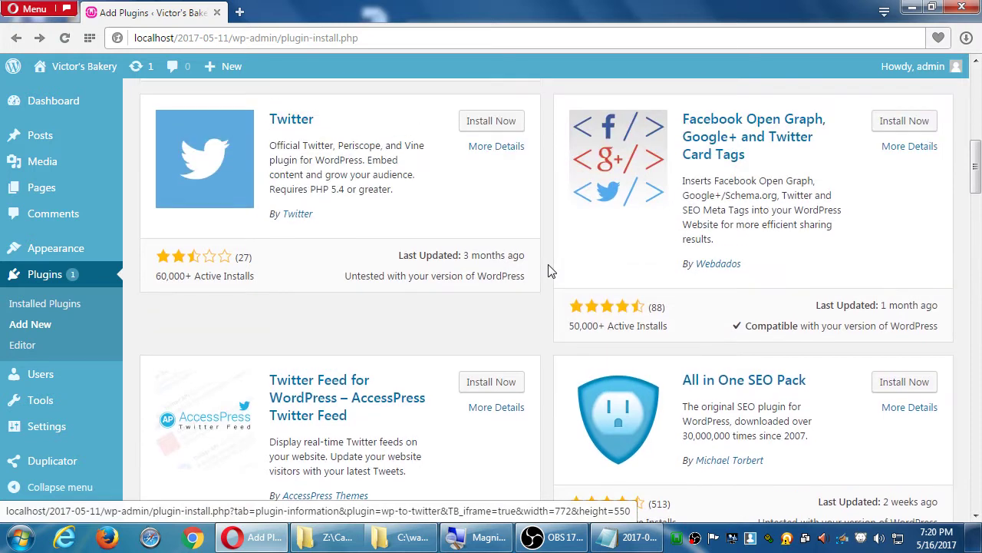
scroll(548, 270, "up", 1)
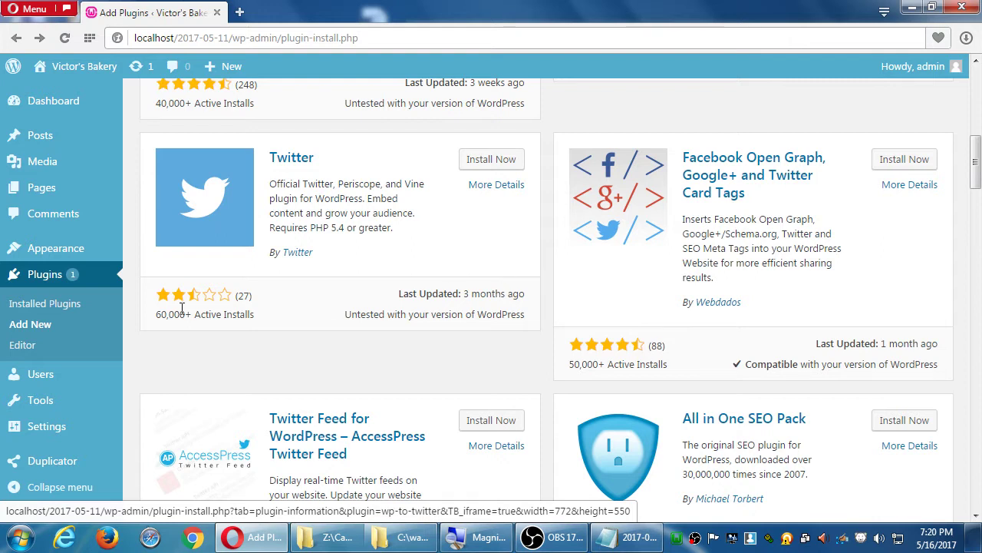
middle_click(70, 308)
left_click(299, 13)
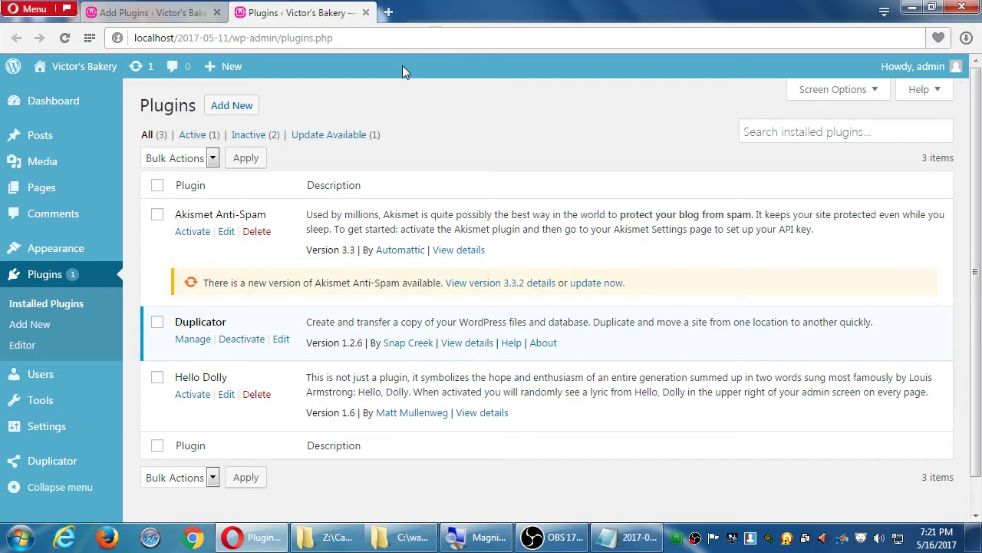
left_click(365, 12)
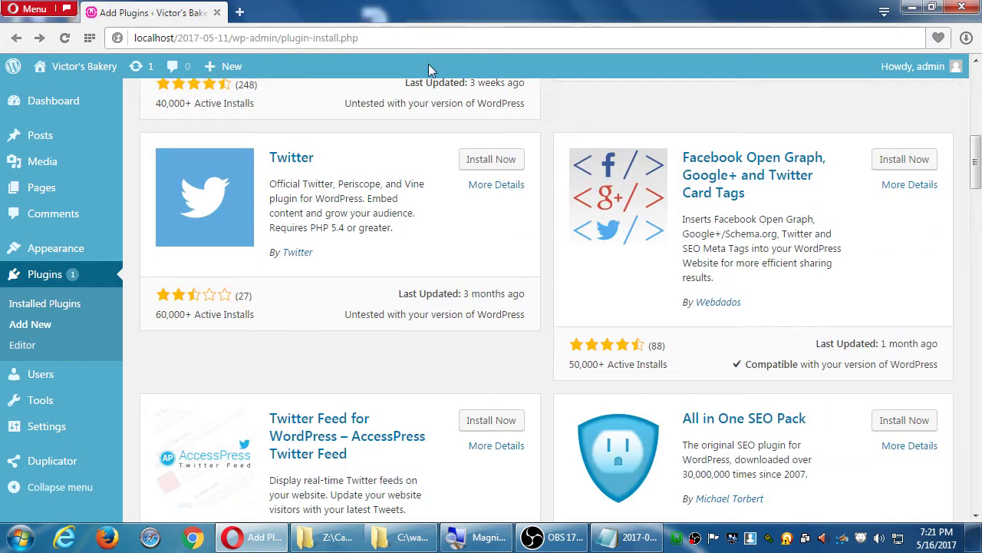
Step: Compare the version compatibility and last-updated dates of the twitter results from Jetpack down to WebDorado's Twitter Widget
scroll(540, 183, "up", 2)
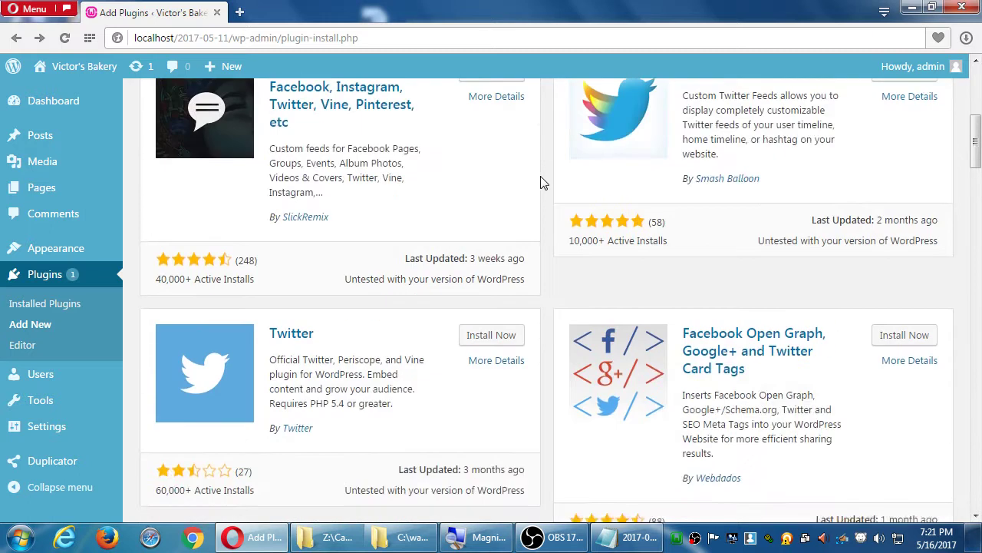
scroll(540, 183, "up", 1)
scroll(540, 183, "up", 2)
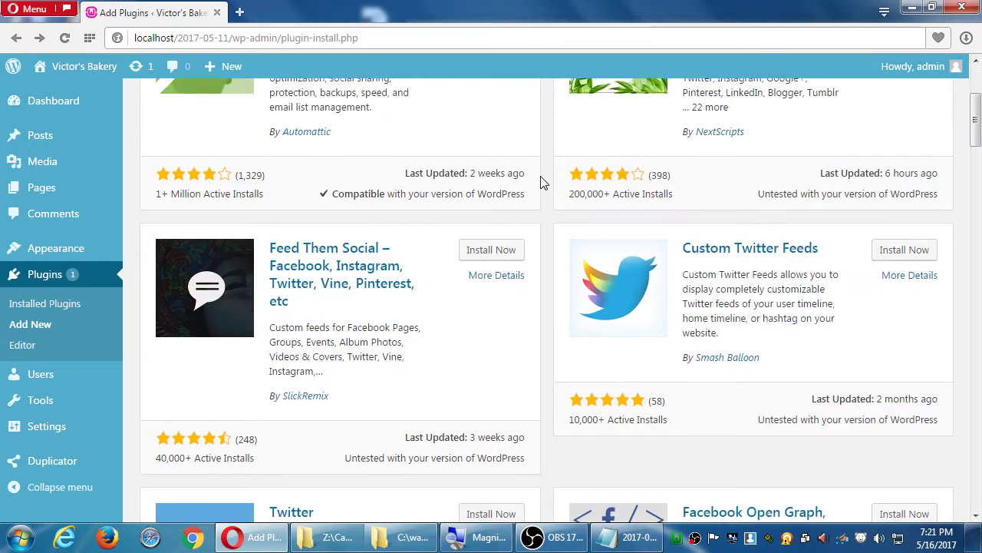
scroll(540, 183, "up", 2)
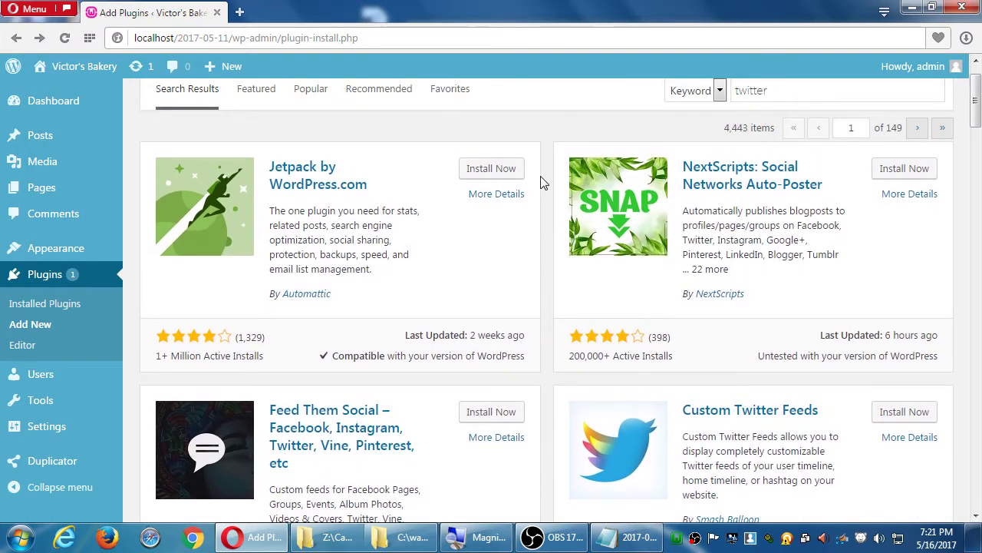
scroll(540, 183, "down", 2)
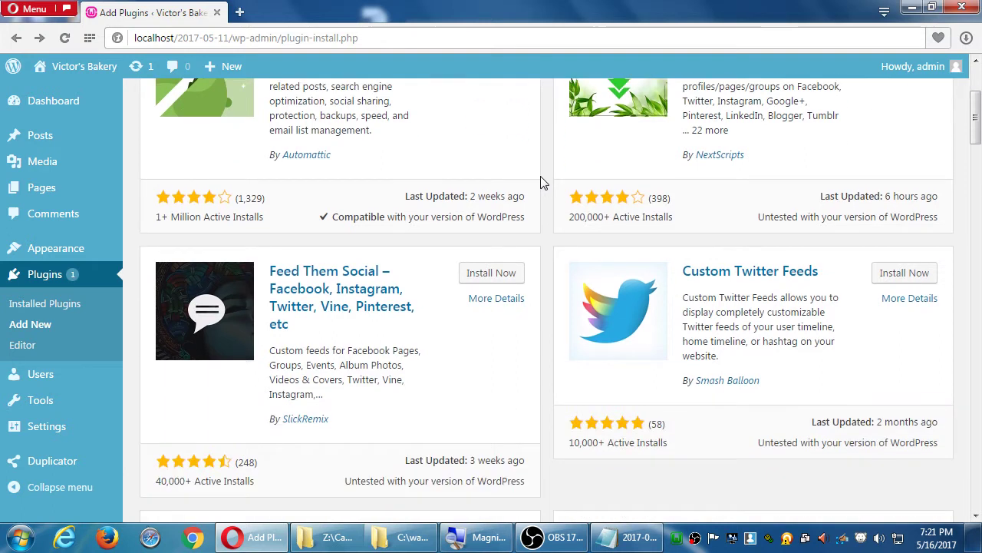
scroll(541, 182, "down", 2)
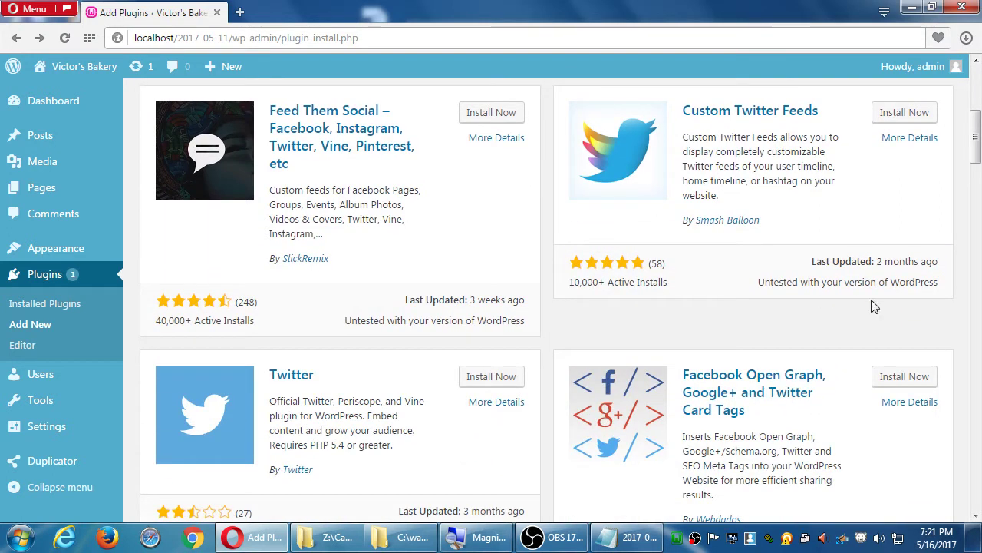
scroll(502, 332, "down", 2)
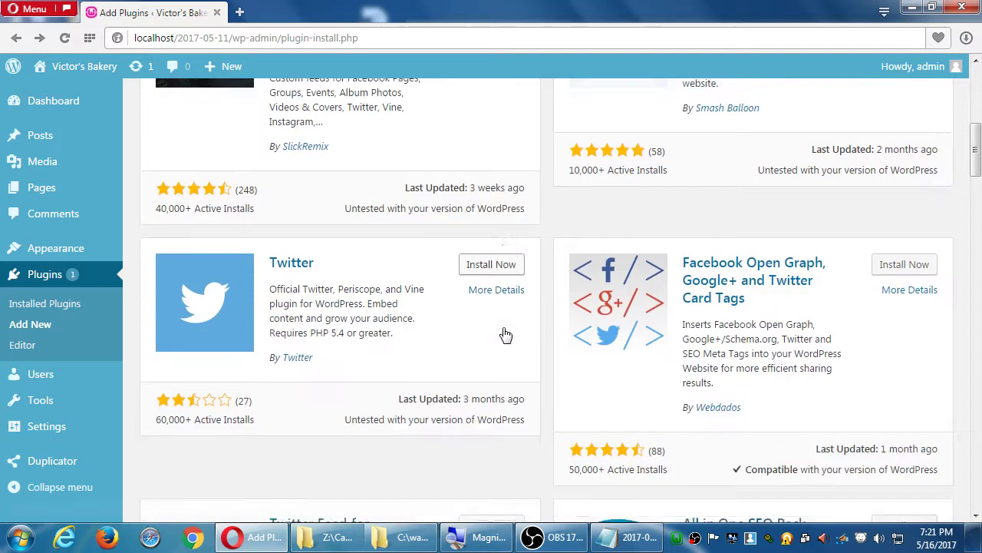
scroll(504, 333, "down", 2)
scroll(596, 338, "down", 3)
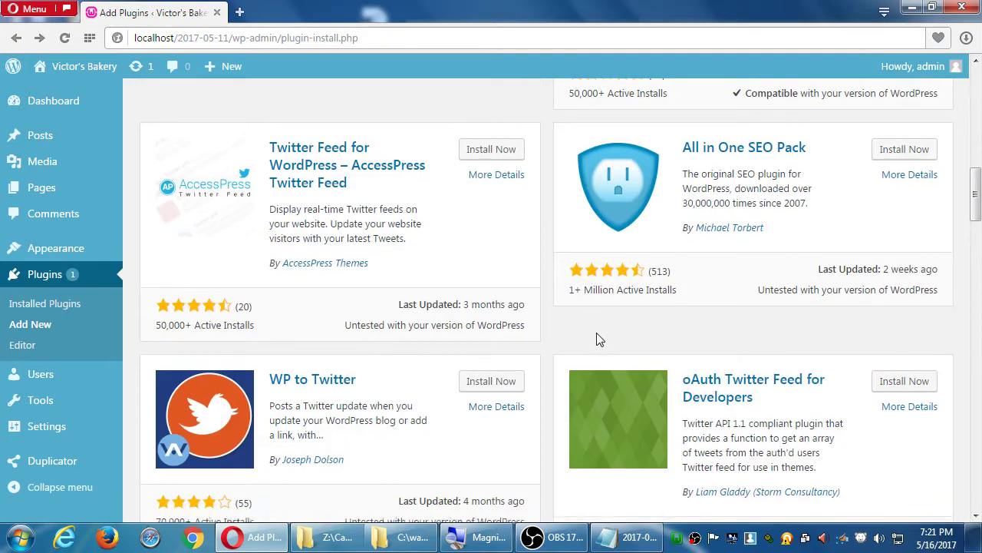
scroll(600, 340, "down", 5)
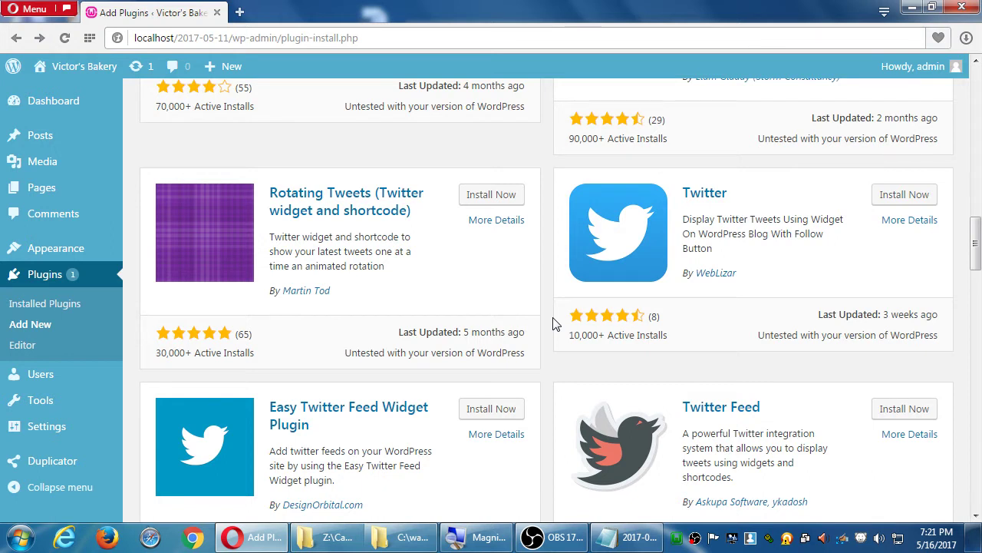
scroll(556, 322, "down", 1)
scroll(556, 322, "down", 1)
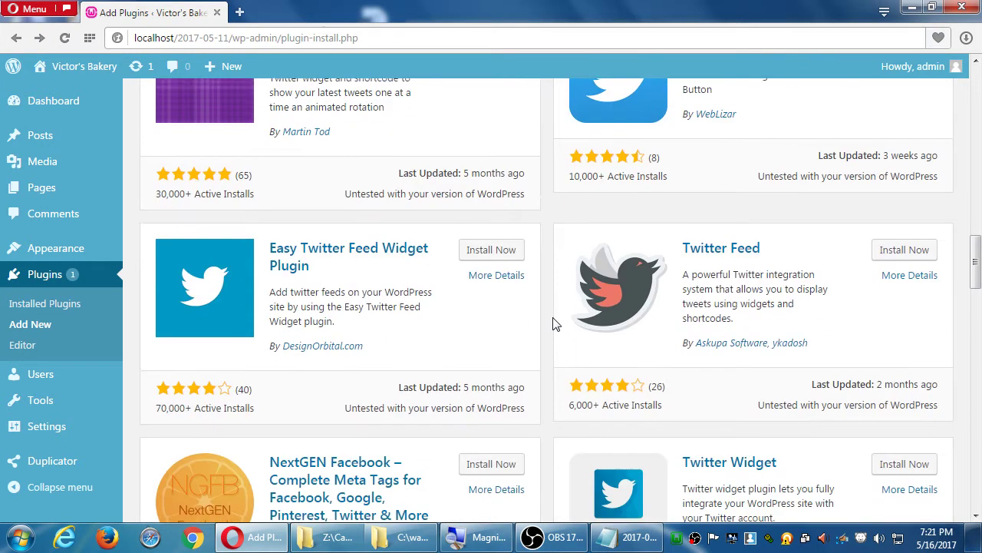
scroll(556, 322, "down", 1)
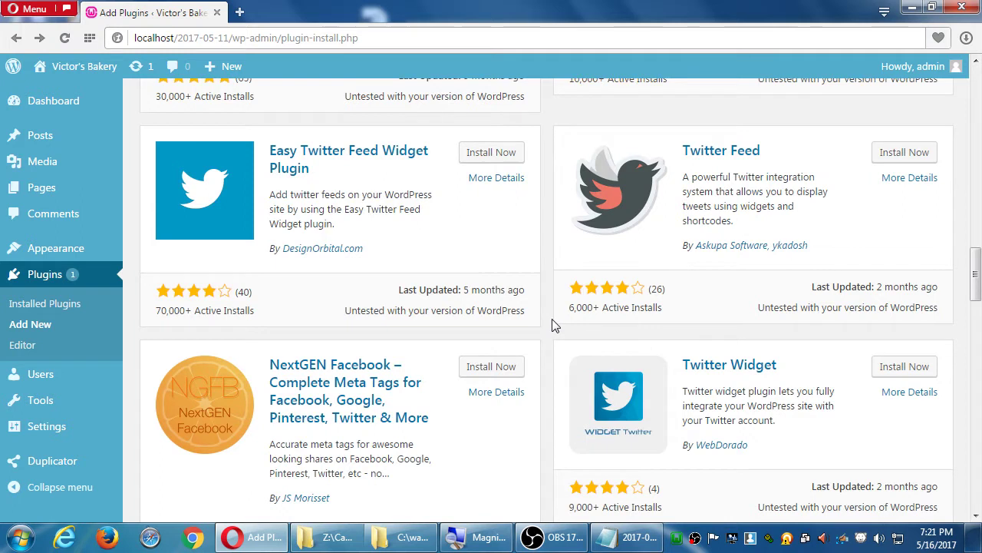
scroll(556, 326, "down", 3)
scroll(555, 326, "up", 1)
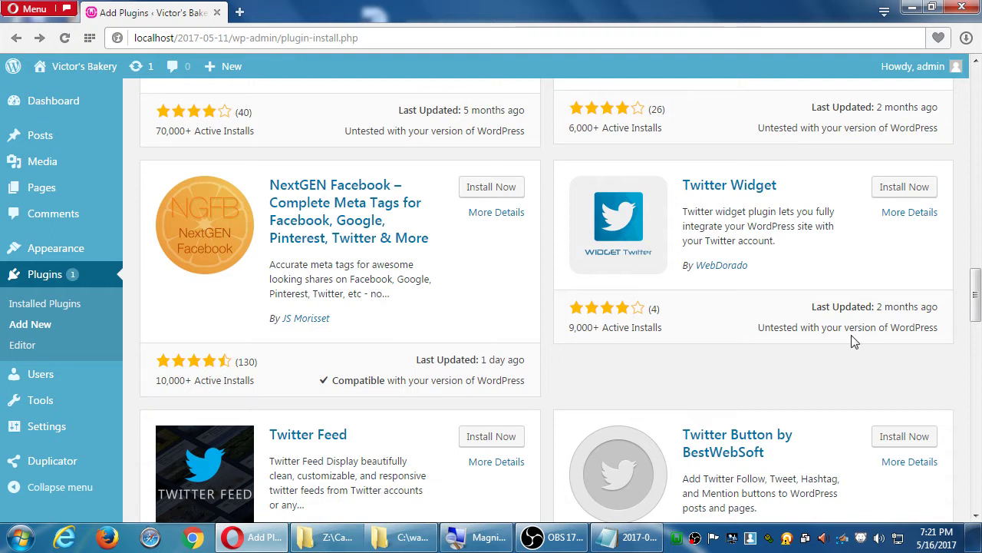
Step: In the Notepad notes, start a new indented line reading "Compatiblity: Try" under the last-updated tip
left_click(628, 541)
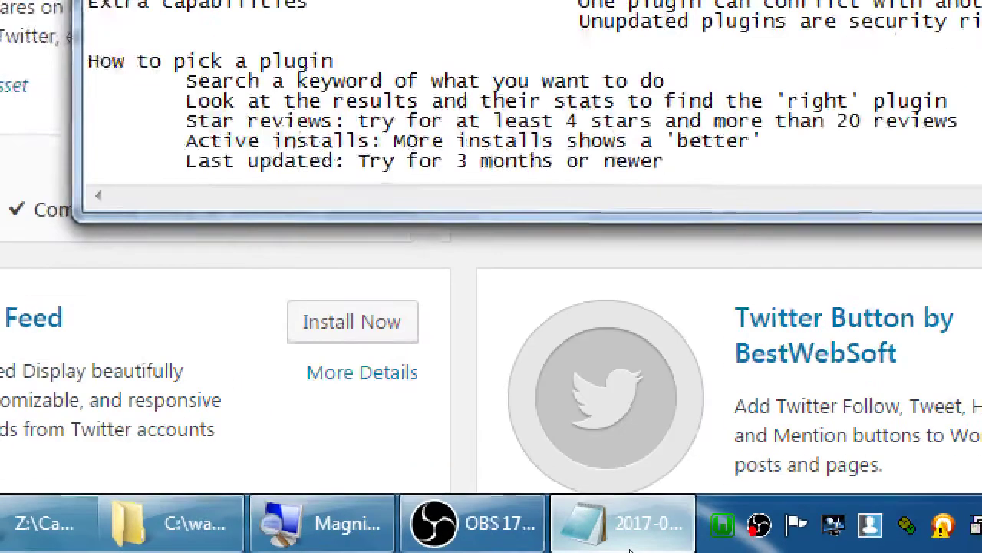
key("Return")
key("Tab")
type("Co")
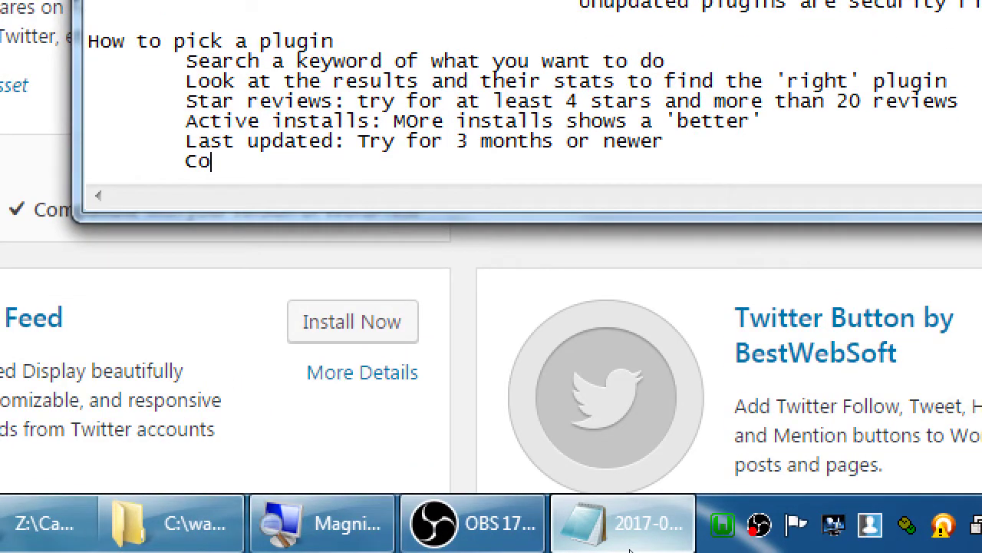
type("mpatiblity: ")
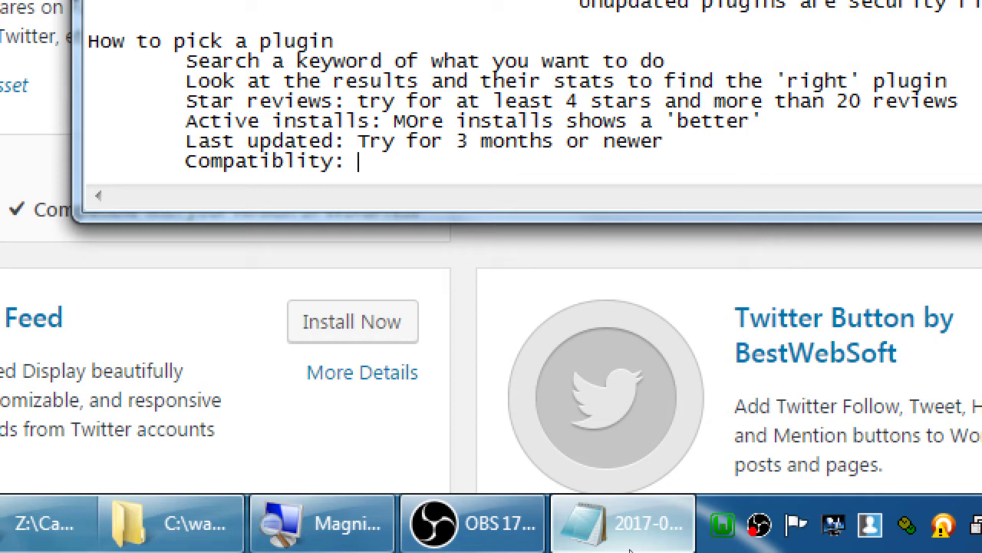
type("Try")
key("super+minus")
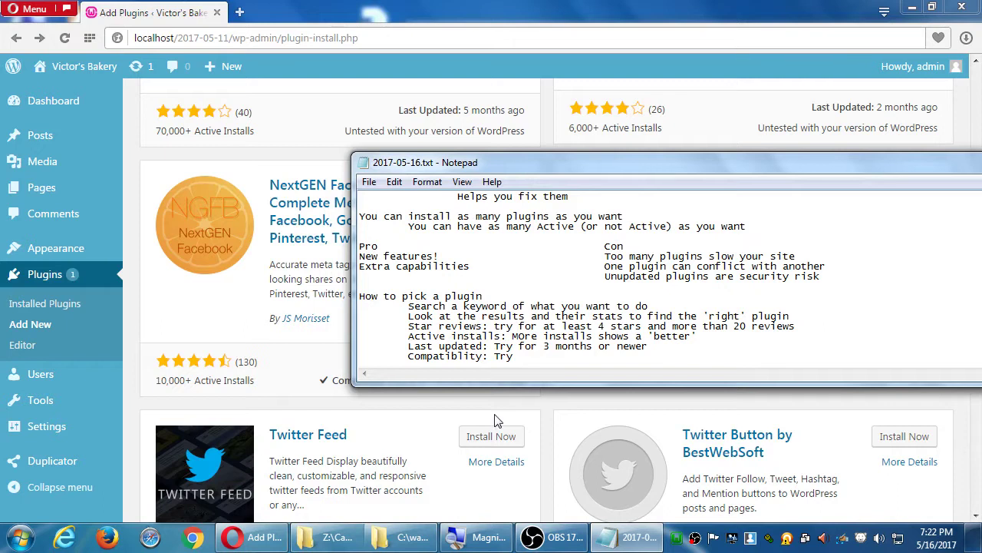
Step: Back in the browser, point out the compatibility status of NextGEN Facebook and of WebDorado's Twitter Widget
left_click(546, 394)
left_click_drag(344, 380, 477, 380)
left_click(615, 376)
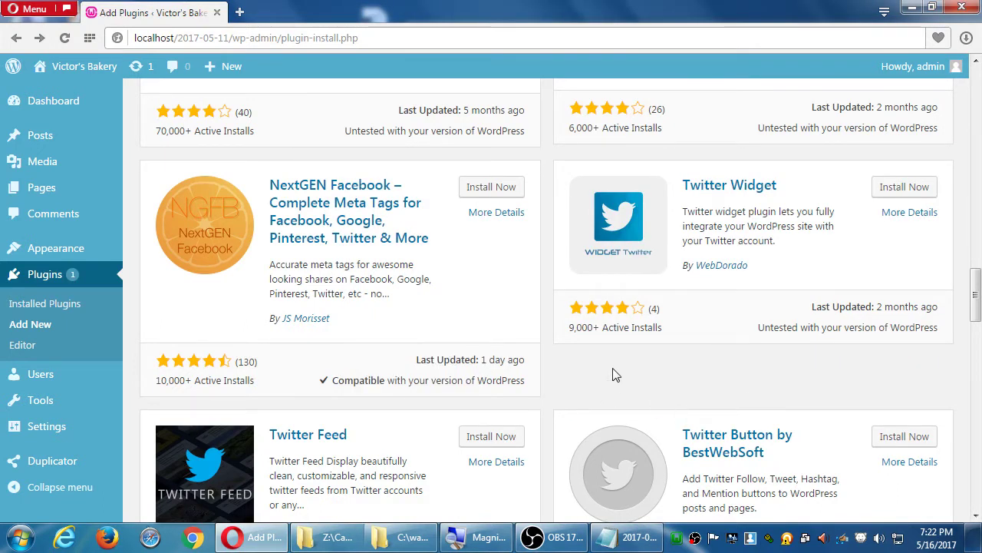
left_click_drag(771, 328, 806, 330)
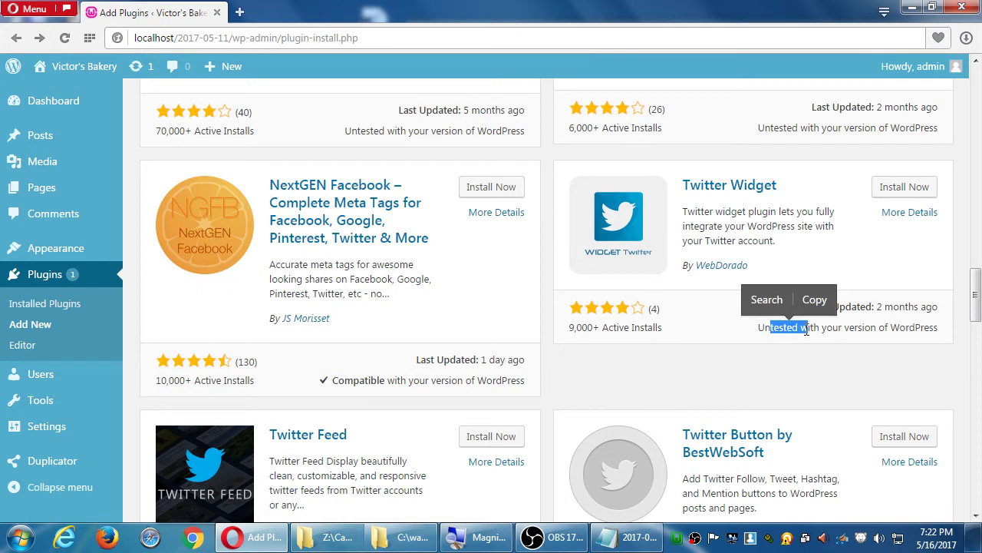
Step: Check the site's WordPress version on the dashboard home, return to the plugin results and point out Twitter Widget's compatibility status
left_click(71, 107)
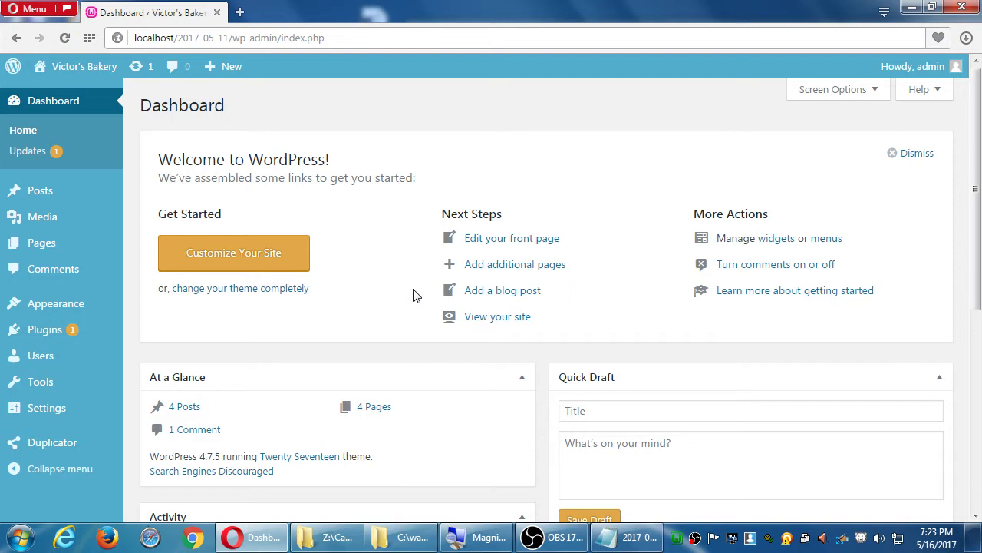
key("alt+Left")
scroll(569, 372, "down", 1)
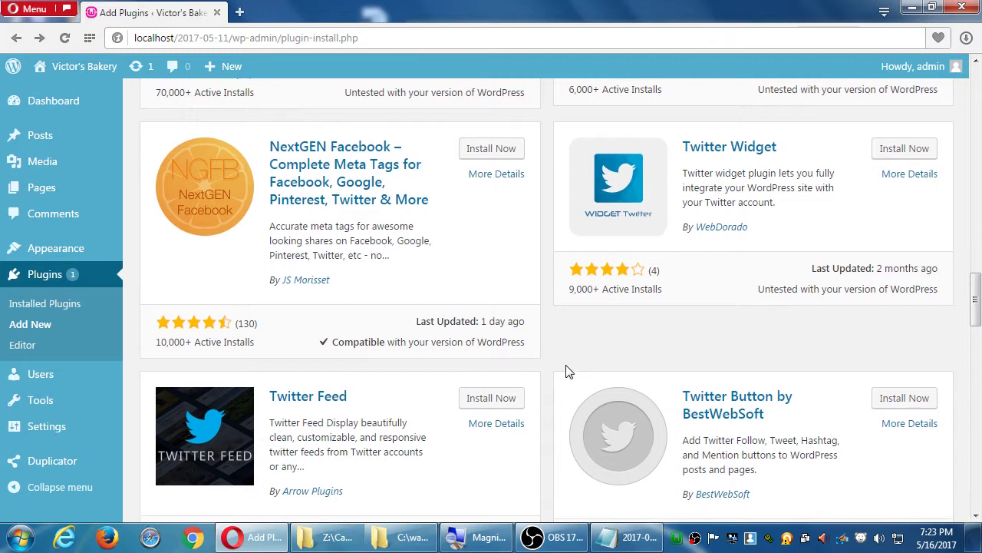
left_click_drag(772, 245, 844, 300)
left_click(839, 292)
Step: Find WP twitter feeds in the results, look through its author's website in a separate tab and close that tab
scroll(835, 285, "down", 1)
scroll(837, 267, "down", 3)
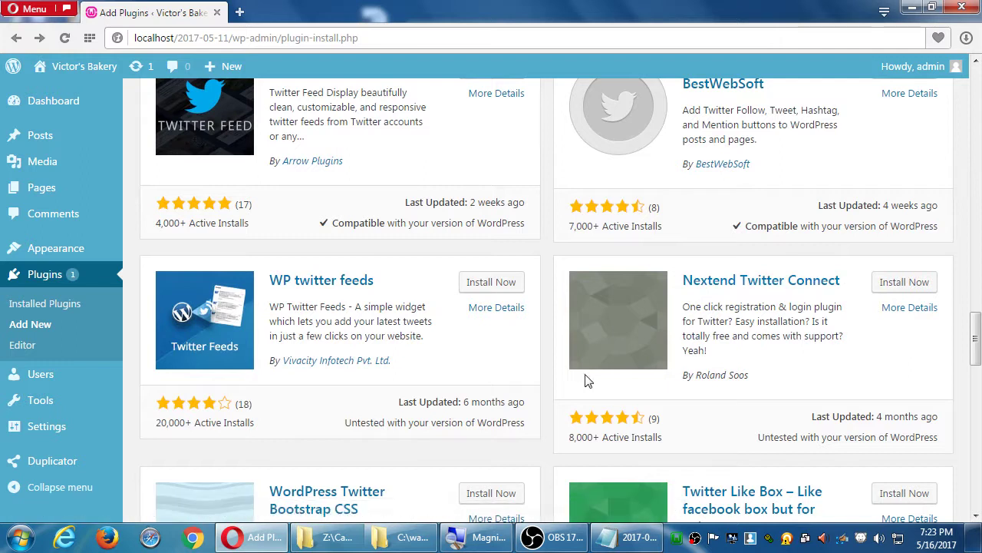
scroll(577, 373, "down", 2)
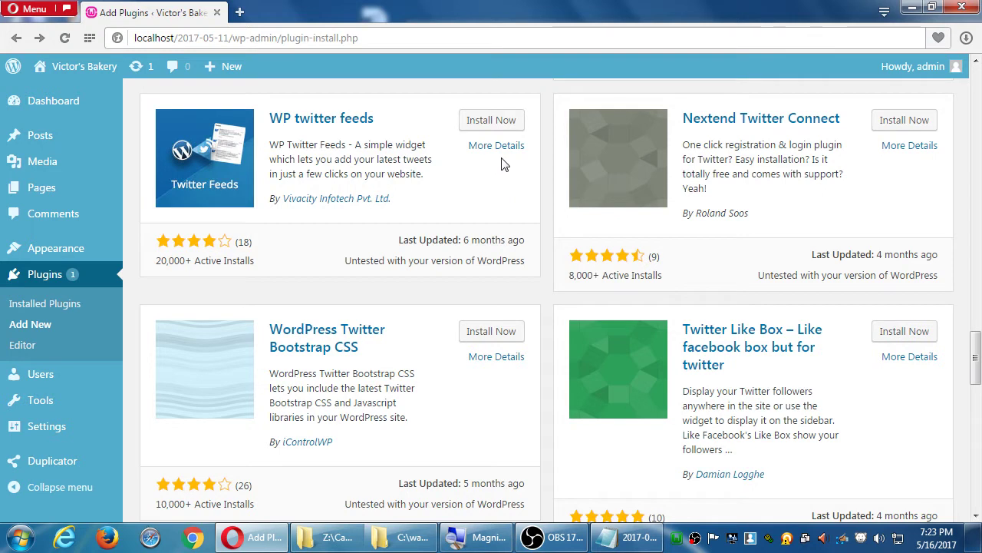
left_click(314, 207)
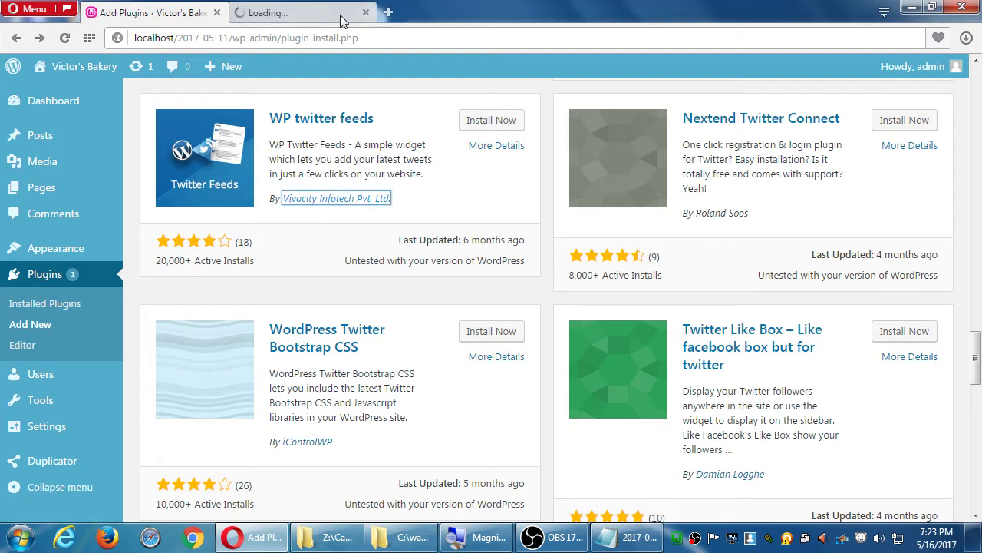
left_click(315, 13)
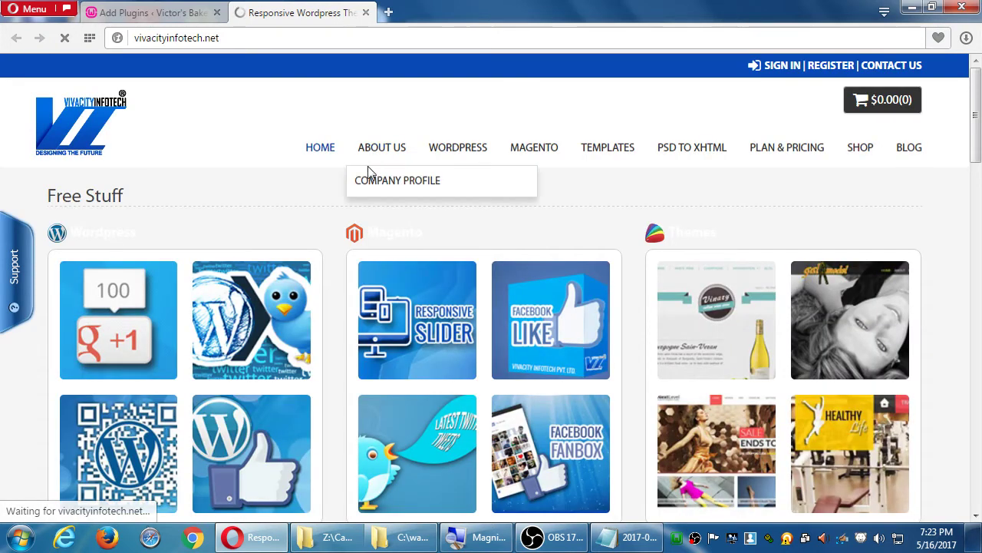
scroll(331, 168, "down", 5)
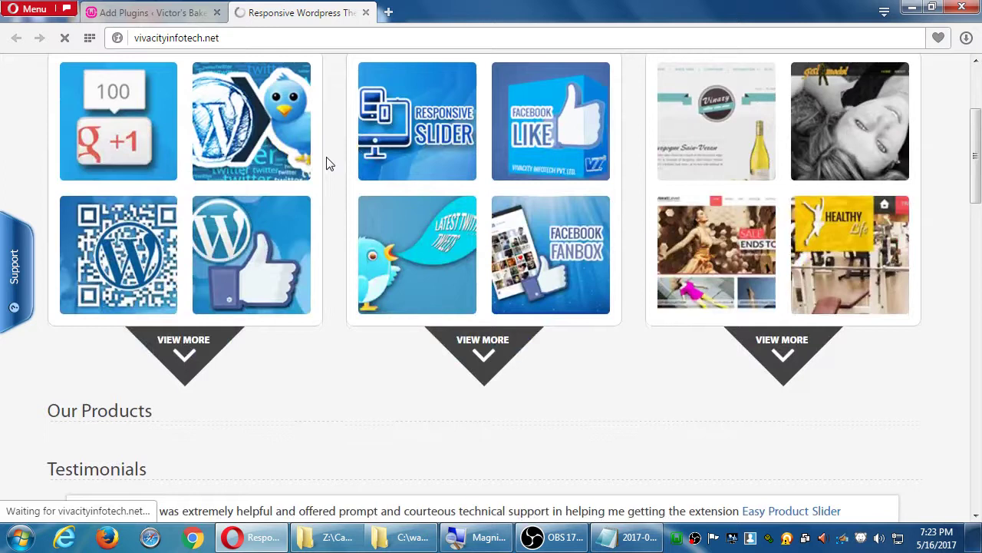
scroll(330, 163, "down", 5)
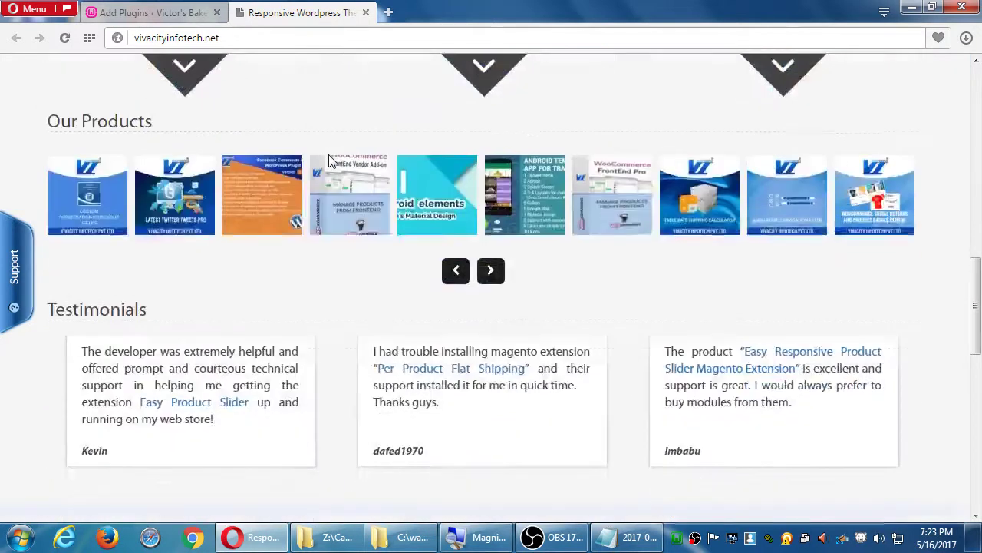
scroll(333, 158, "down", 9)
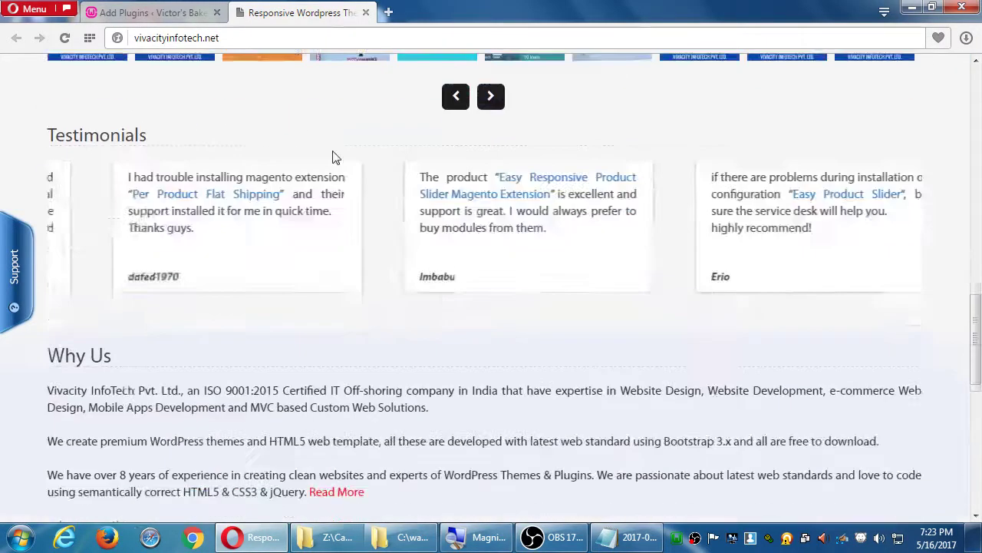
scroll(335, 151, "down", 5)
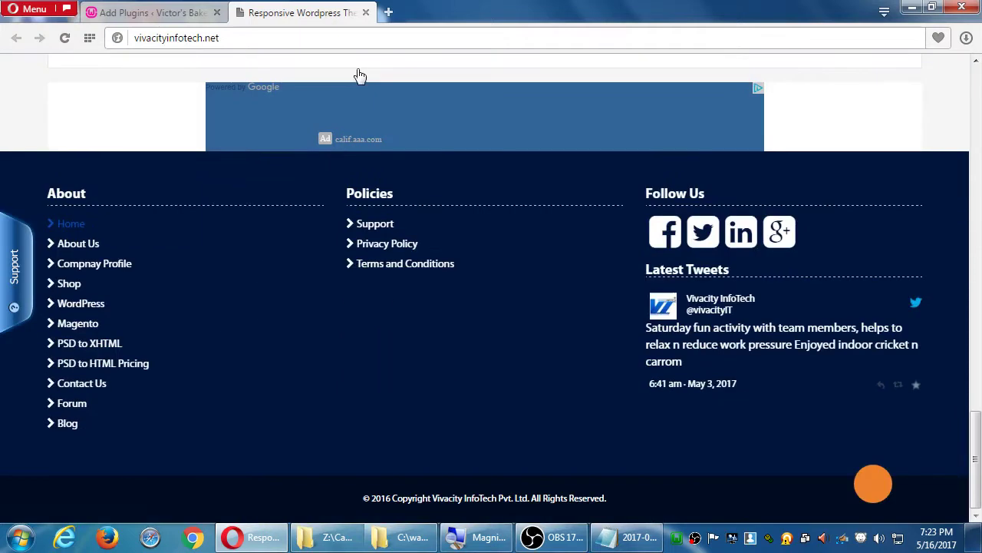
left_click(367, 13)
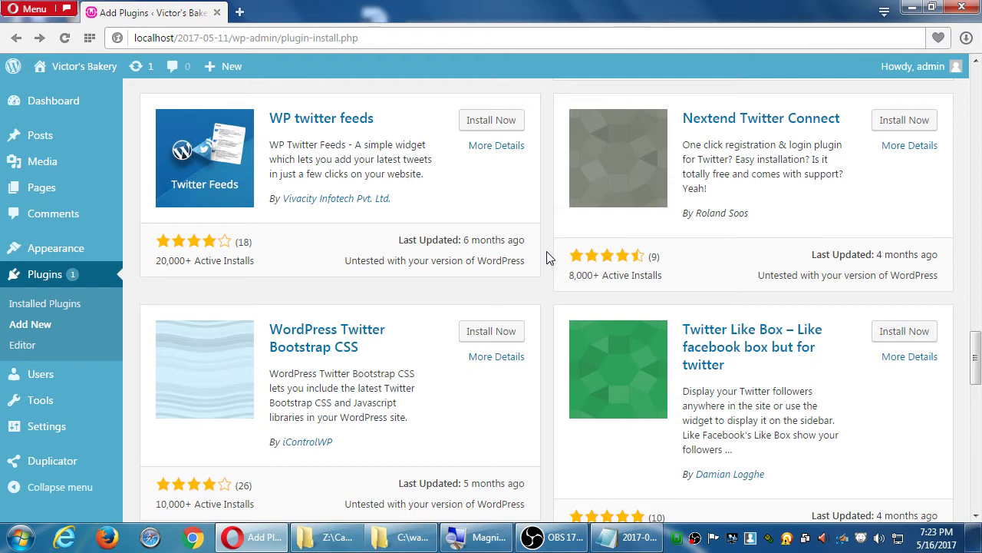
Step: Open the reviews in WP twitter feeds' details and point out the WordPress version it is compatible up to
left_click(493, 154)
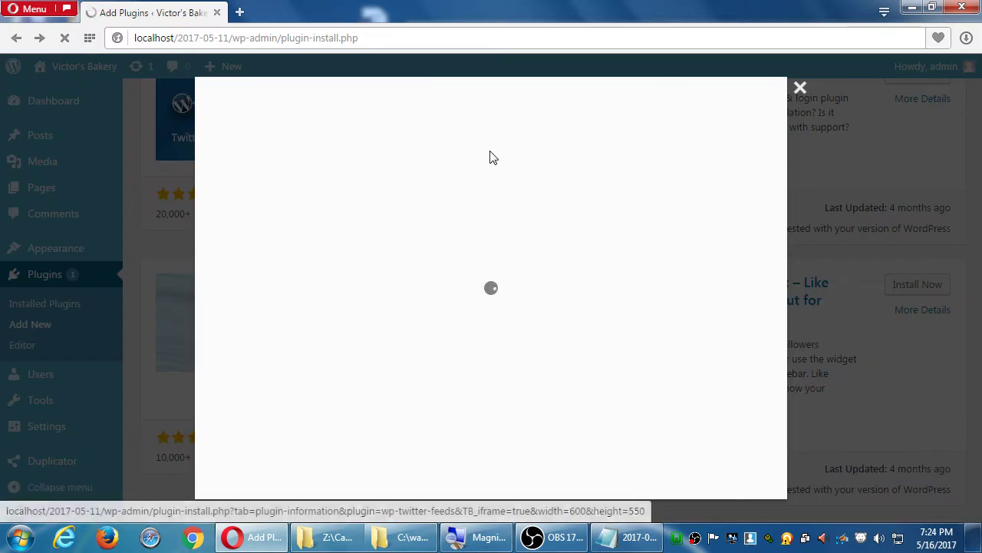
left_click(545, 285)
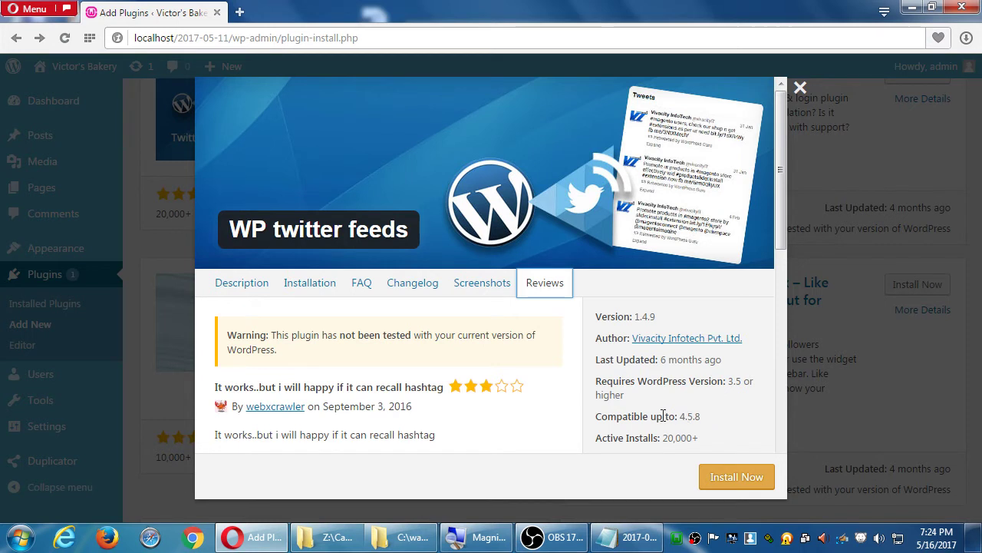
left_click_drag(680, 417, 701, 417)
left_click(712, 426)
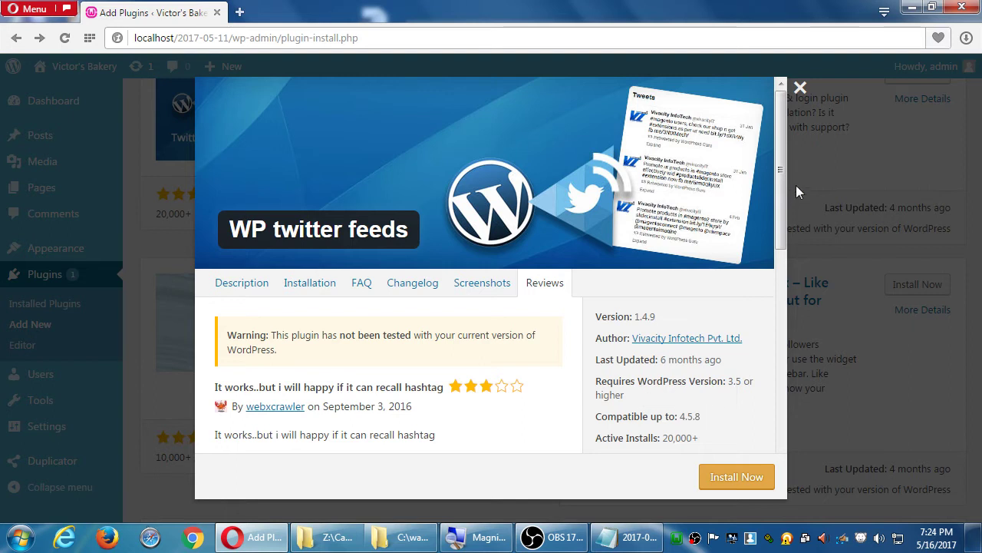
Step: Read the user reviews and star rating breakdown of WP twitter feeds, then close its details
left_click_drag(781, 183, 762, 281)
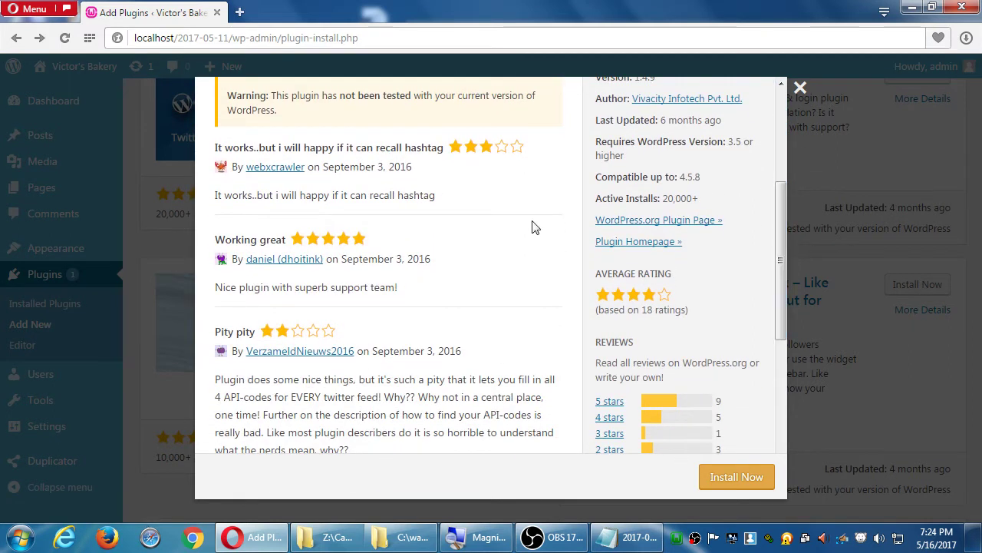
scroll(390, 304, "down", 1)
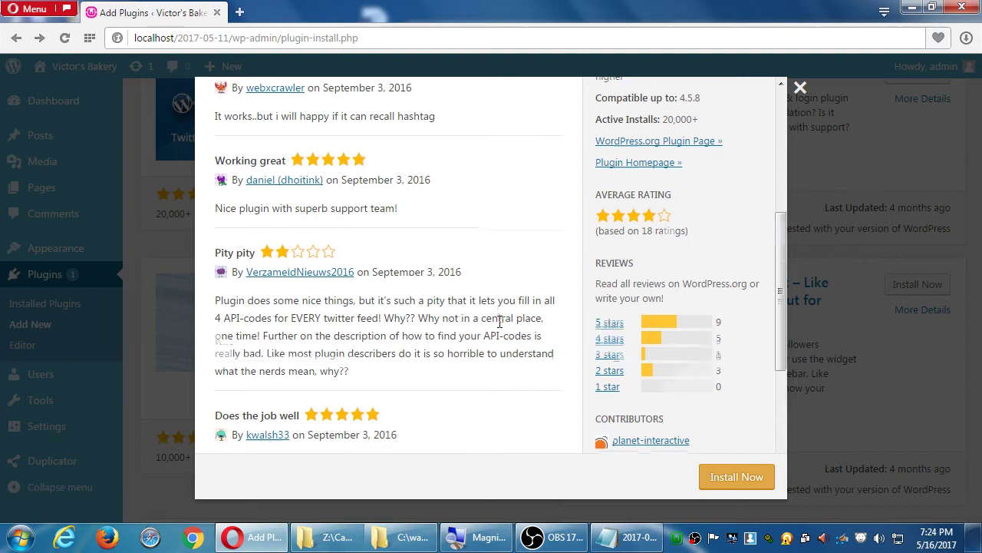
scroll(498, 322, "down", 4)
scroll(499, 322, "up", 5)
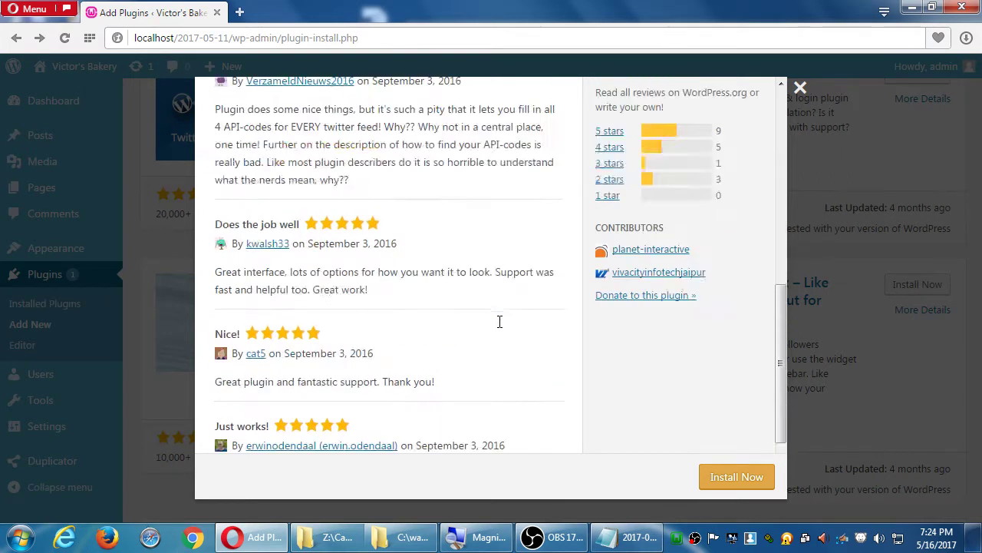
scroll(499, 322, "down", 4)
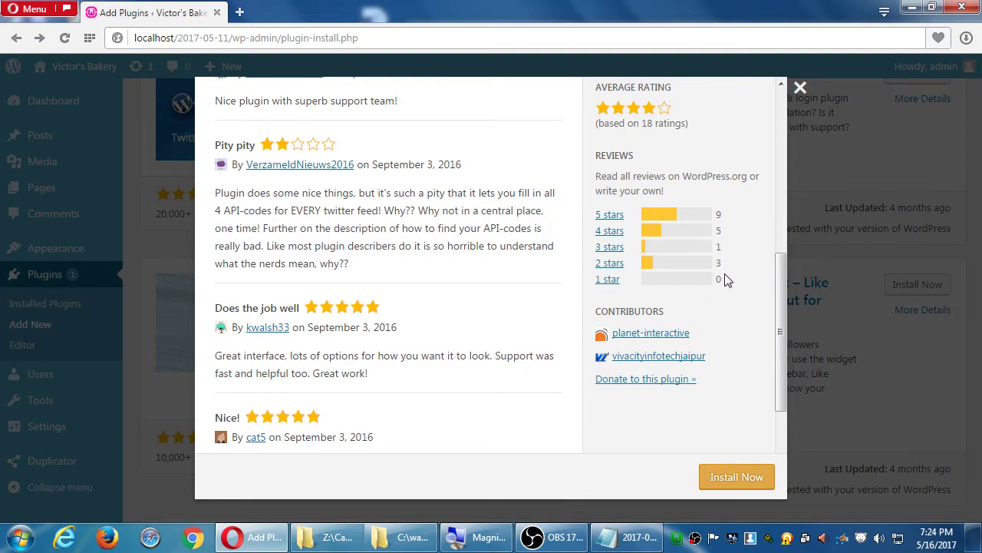
left_click(800, 90)
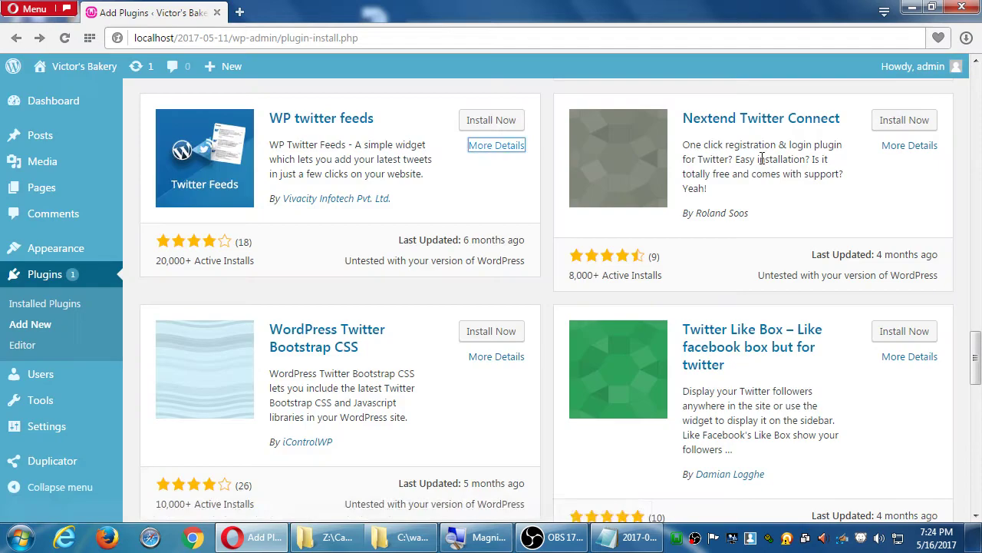
Step: Open the details of NextScripts: Social Networks Auto-Poster at the start of the results and skim its description
scroll(721, 273, "up", 15)
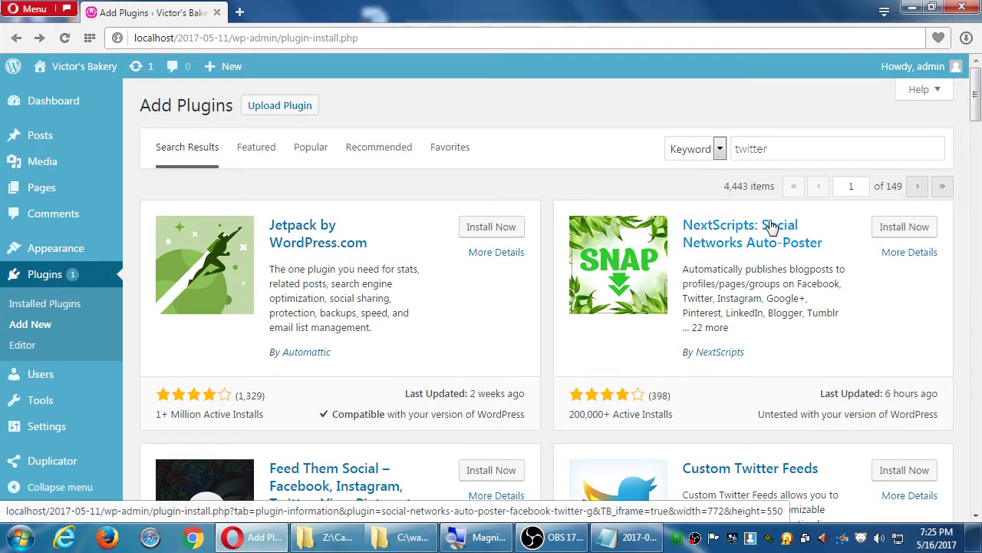
left_click(780, 225)
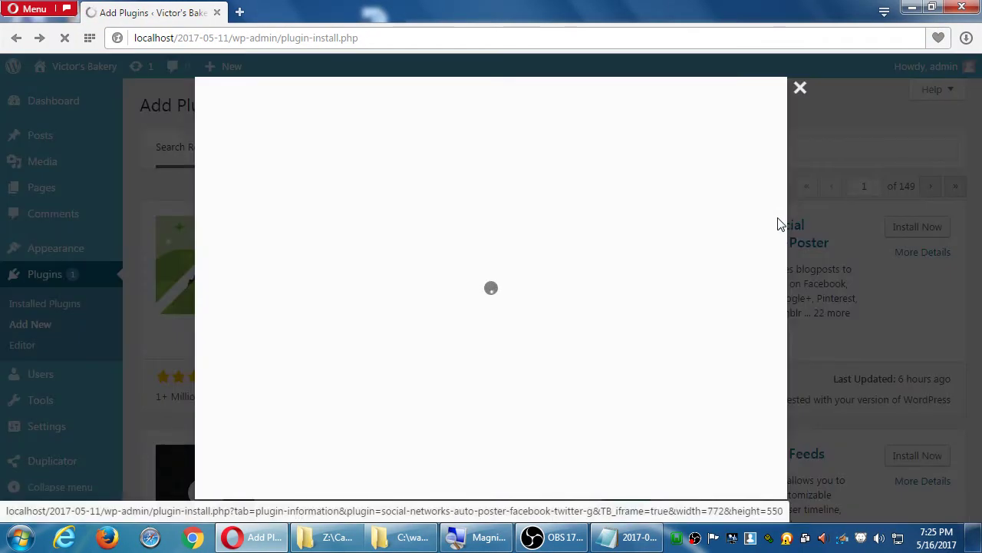
scroll(268, 328, "down", 1)
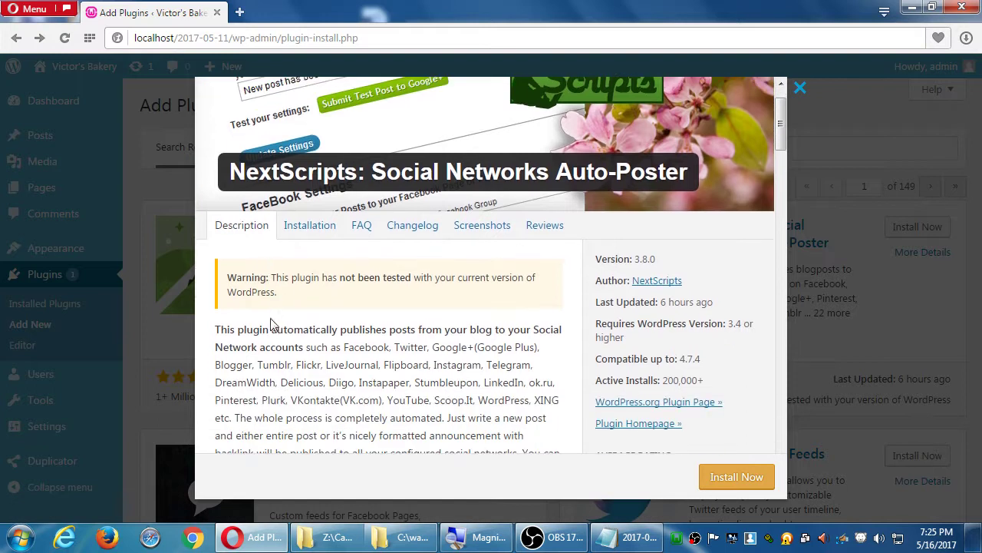
scroll(265, 261, "down", 2)
scroll(265, 254, "down", 4)
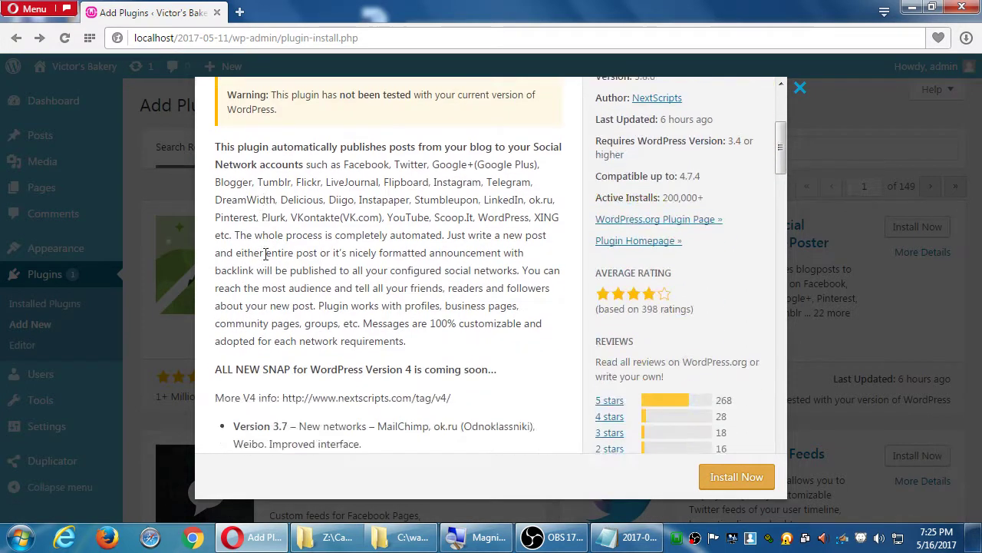
scroll(261, 252, "up", 4)
scroll(261, 253, "up", 3)
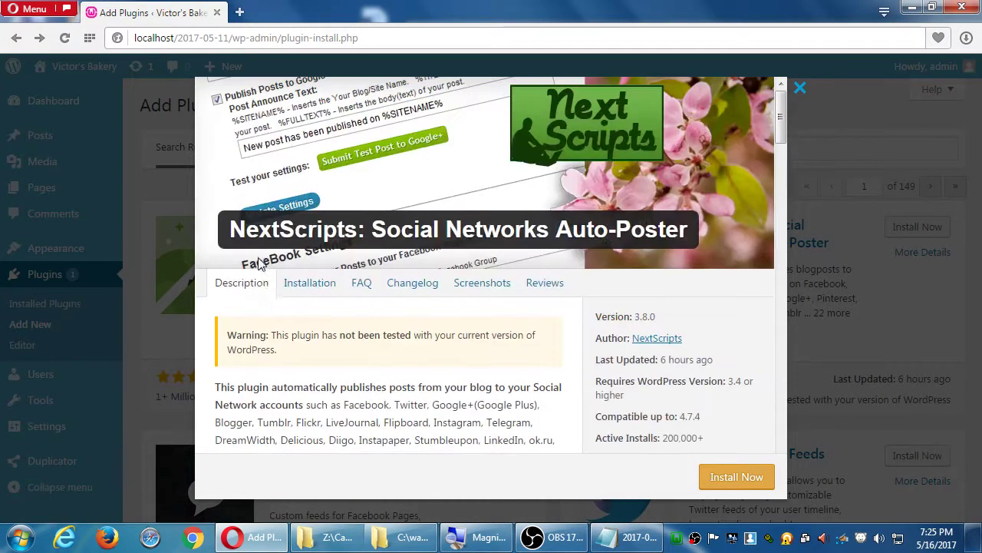
Step: Look through the installation instructions, FAQ and screenshots of NextScripts: Social Networks Auto-Poster
left_click(300, 290)
scroll(300, 303, "down", 2)
scroll(300, 303, "down", 3)
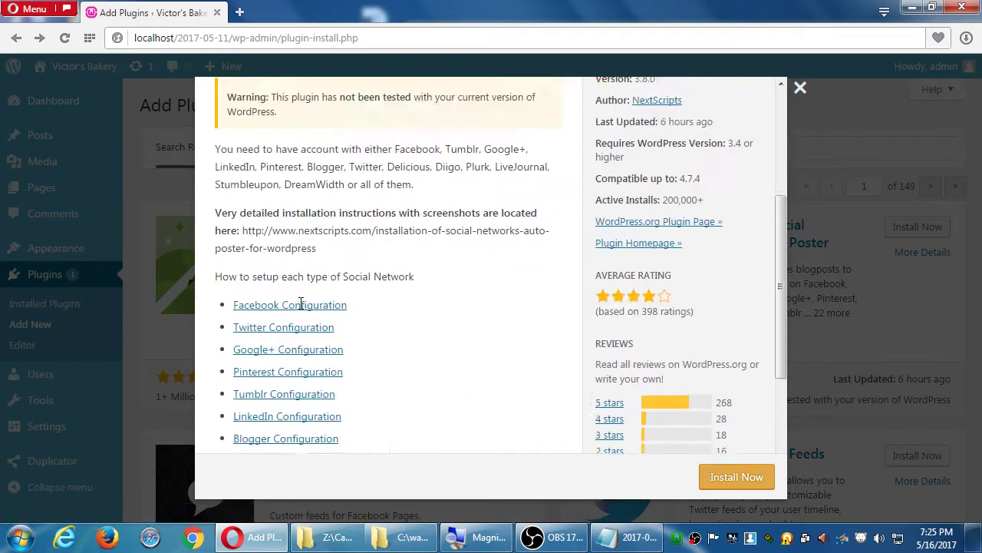
scroll(322, 299, "up", 5)
left_click(359, 290)
scroll(358, 290, "down", 2)
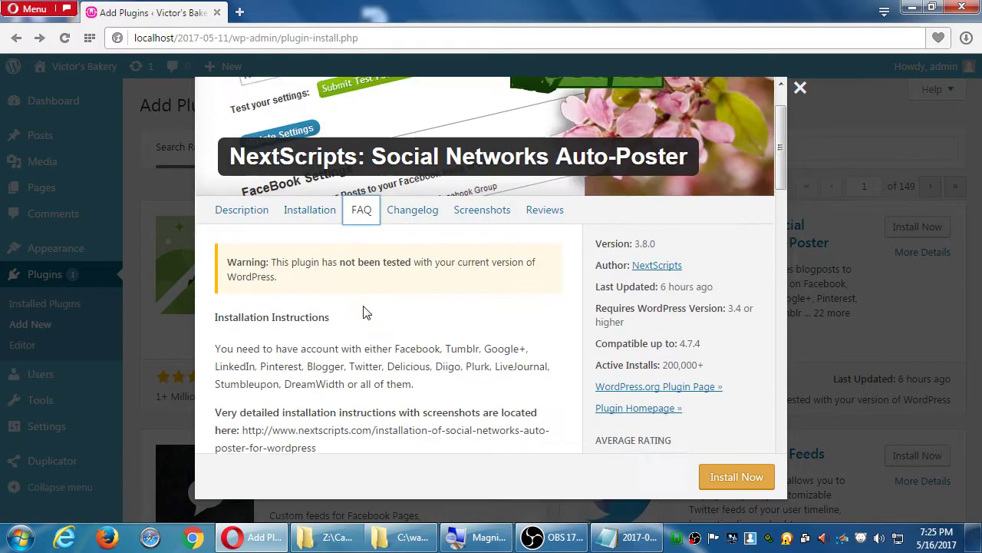
left_click(491, 201)
scroll(452, 242, "down", 2)
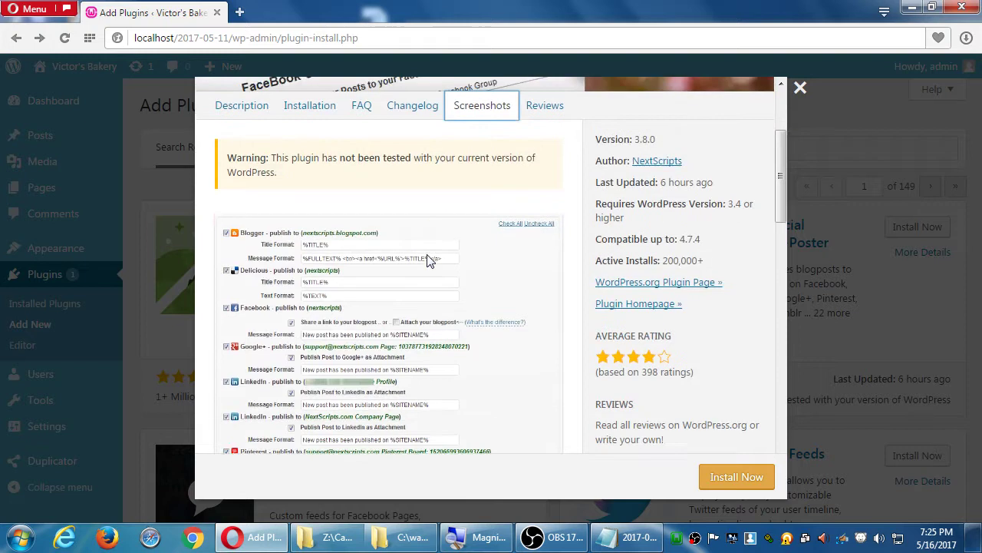
Step: View the NextScripts plugin's changelog and point out the new networks listed for its recent major versions
left_click(427, 104)
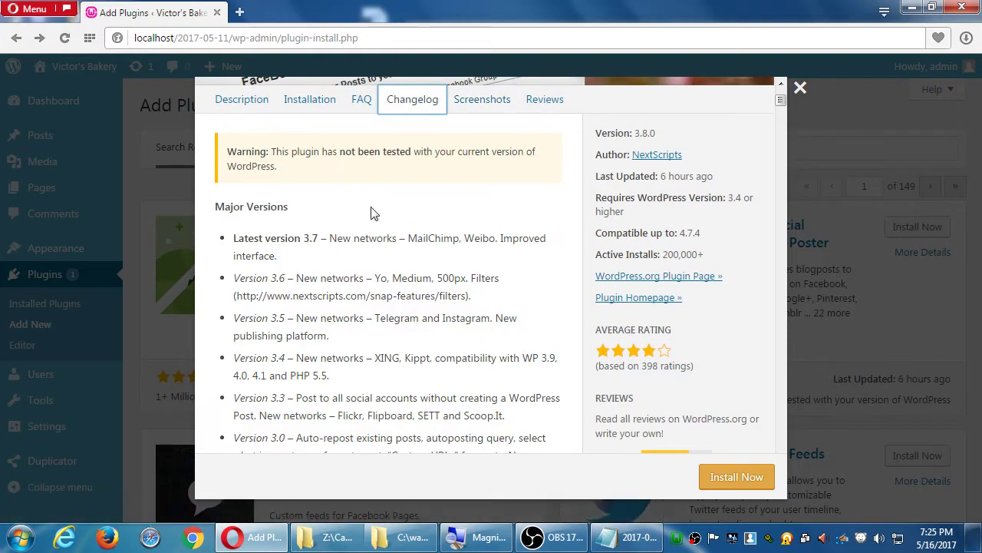
double_click(423, 237)
left_click(476, 246)
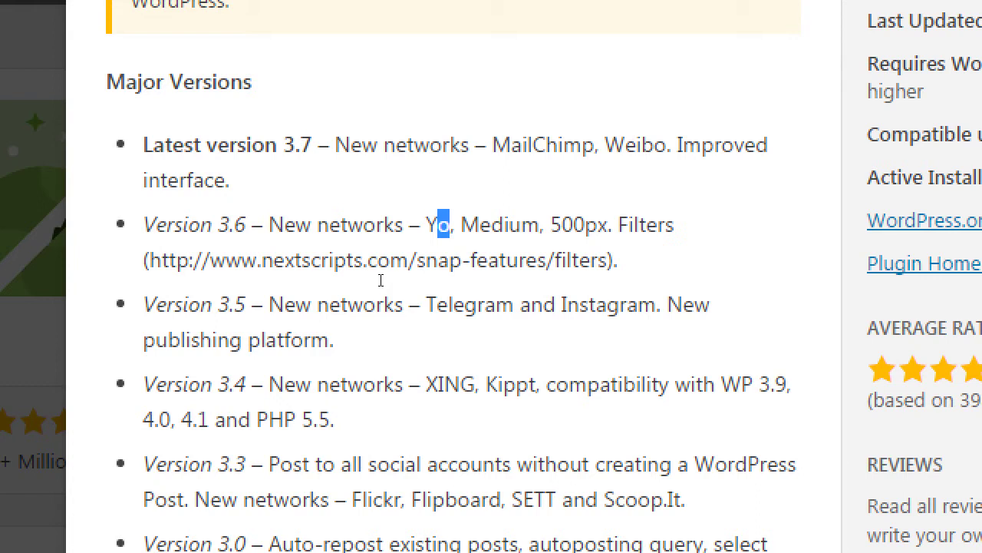
Step: Close the NextScripts plugin's details and browse further through the twitter search results, comparing ratings, installs and compatibility
key("shift+Left")
left_click(427, 282)
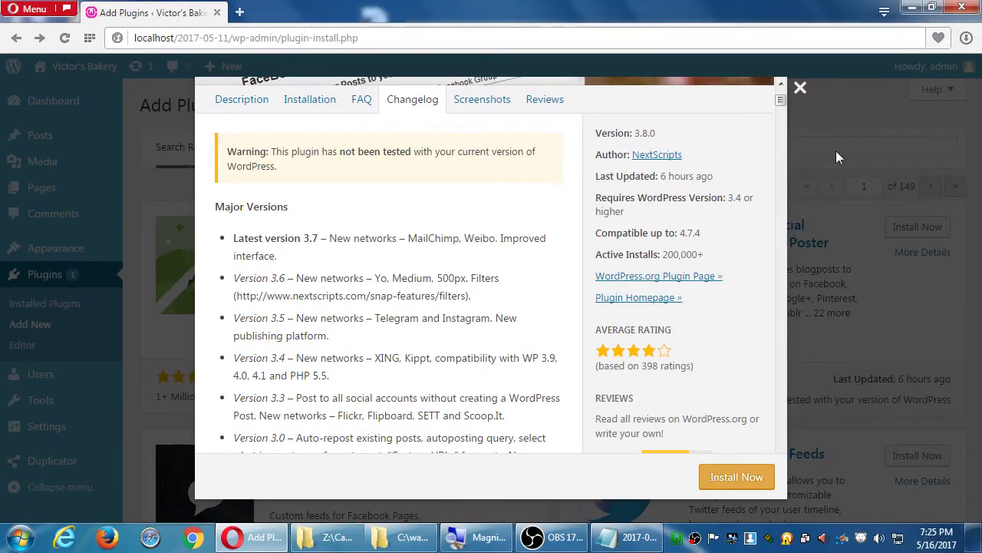
left_click(800, 87)
scroll(913, 392, "down", 5)
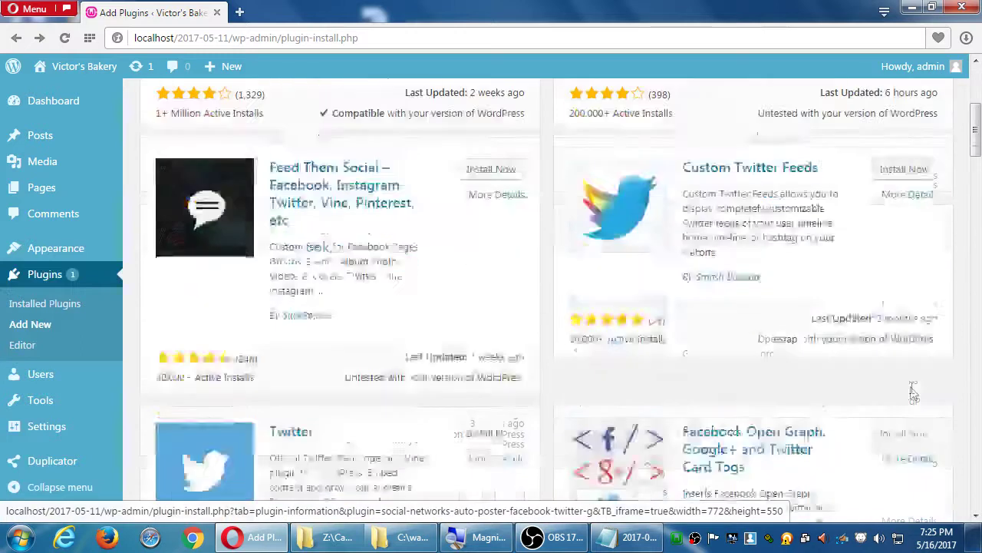
scroll(514, 214, "down", 1)
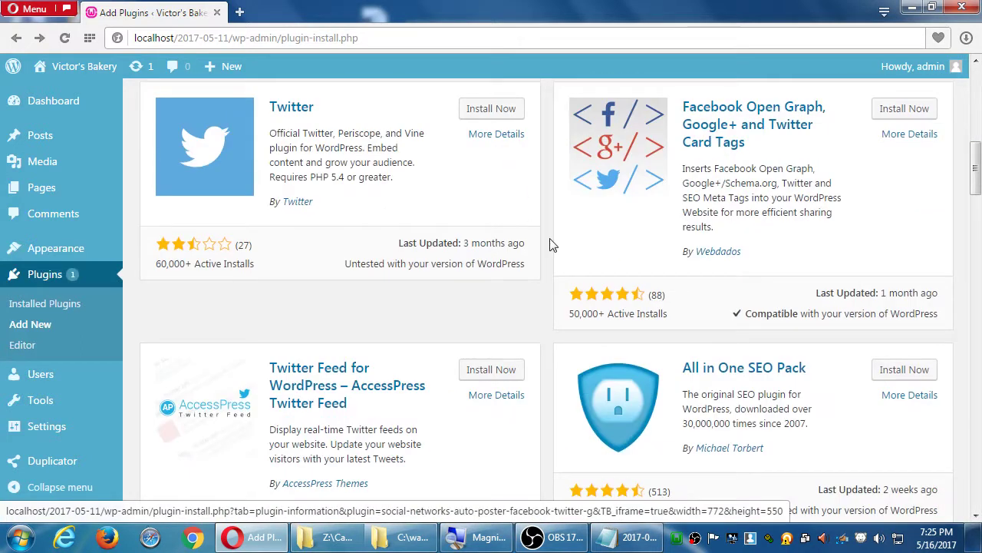
scroll(553, 242, "down", 5)
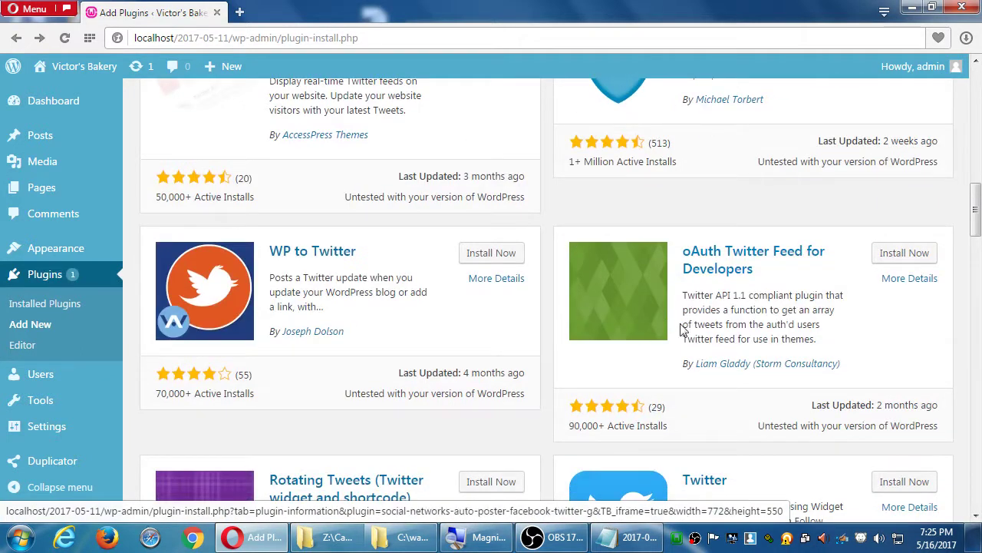
Step: Return to NextScripts: Social Networks Auto-Poster in the results and point out when it was last updated
scroll(634, 334, "up", 10)
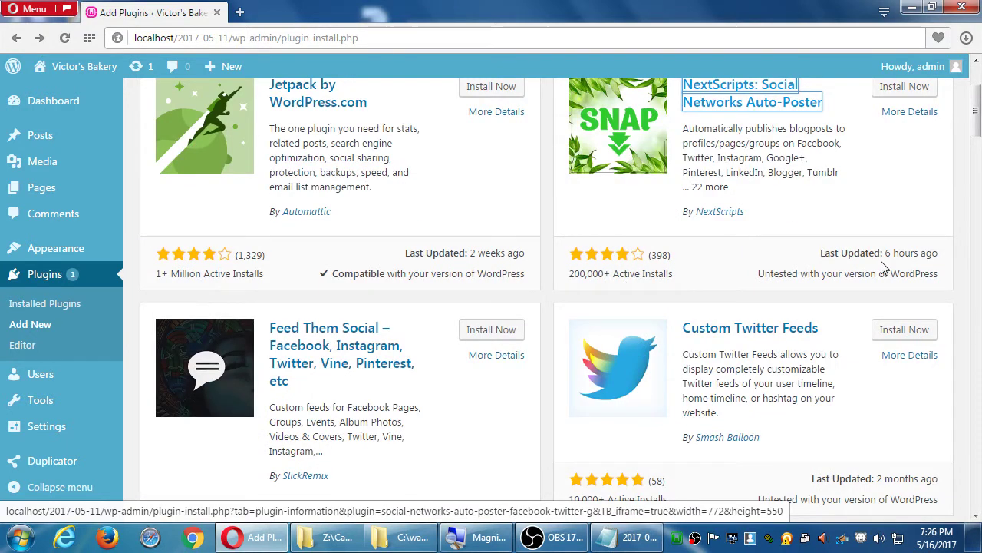
scroll(883, 266, "up", 1)
left_click_drag(882, 269, 924, 274)
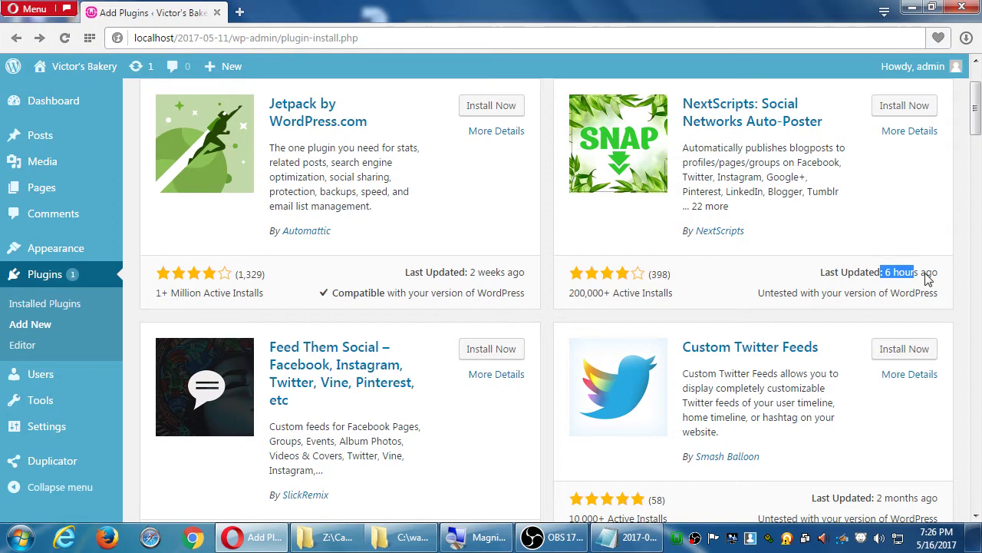
left_click(927, 278)
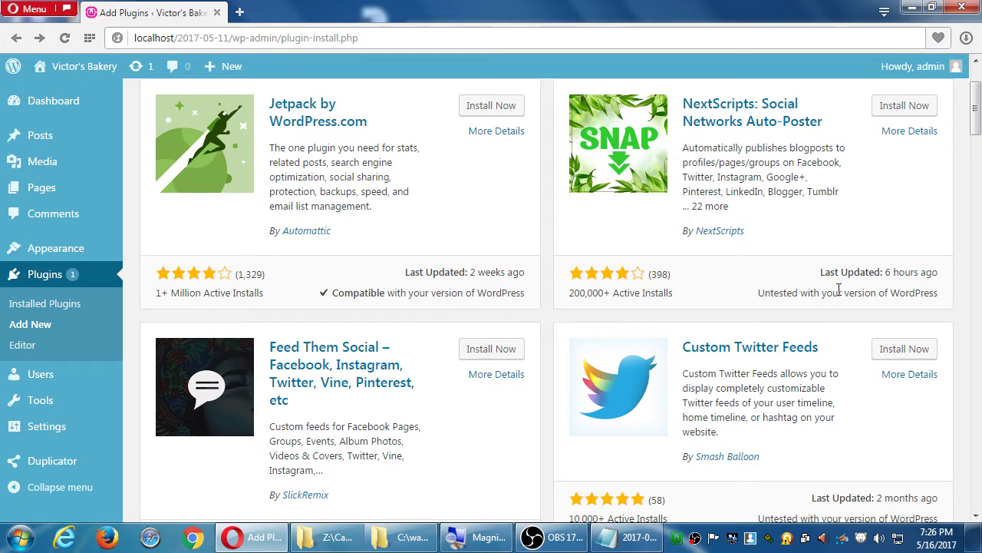
Step: Switch from the search results to the popular plugins and open the details of Yoast SEO
scroll(839, 290, "up", 3)
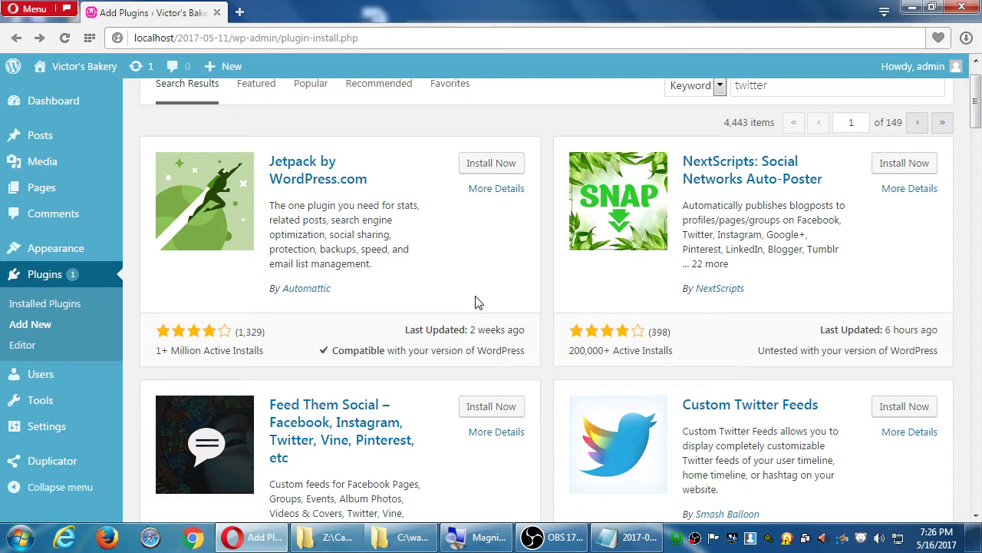
scroll(491, 299, "up", 1)
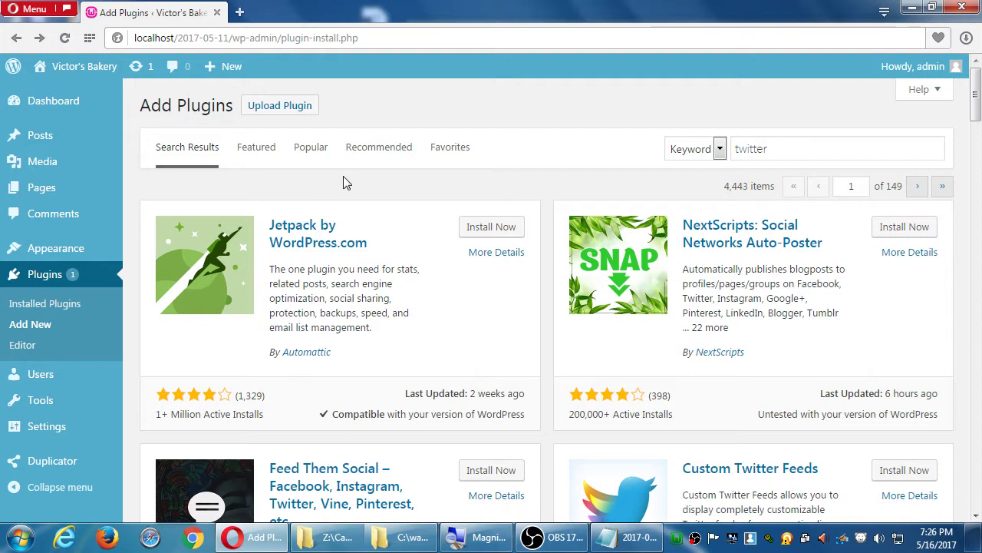
left_click(314, 157)
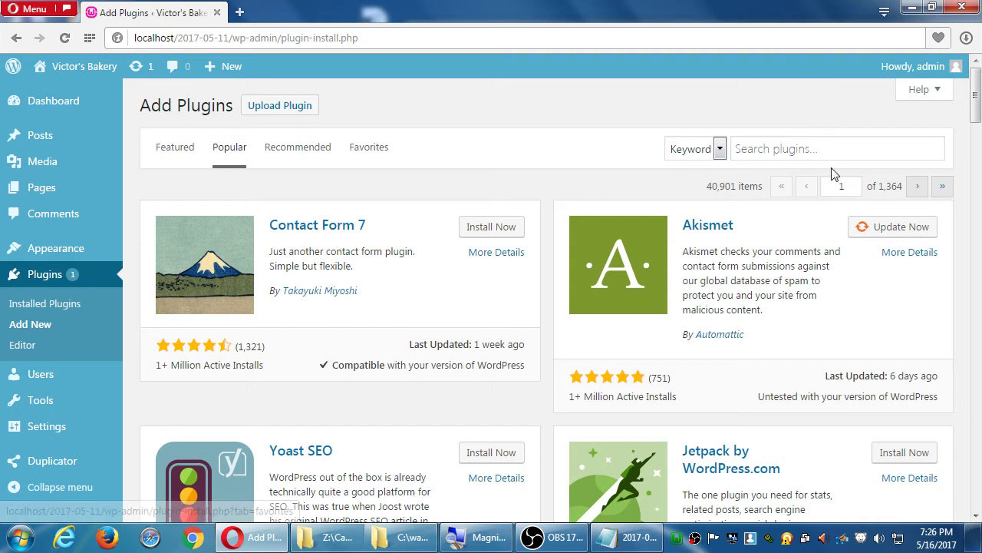
scroll(579, 291, "down", 2)
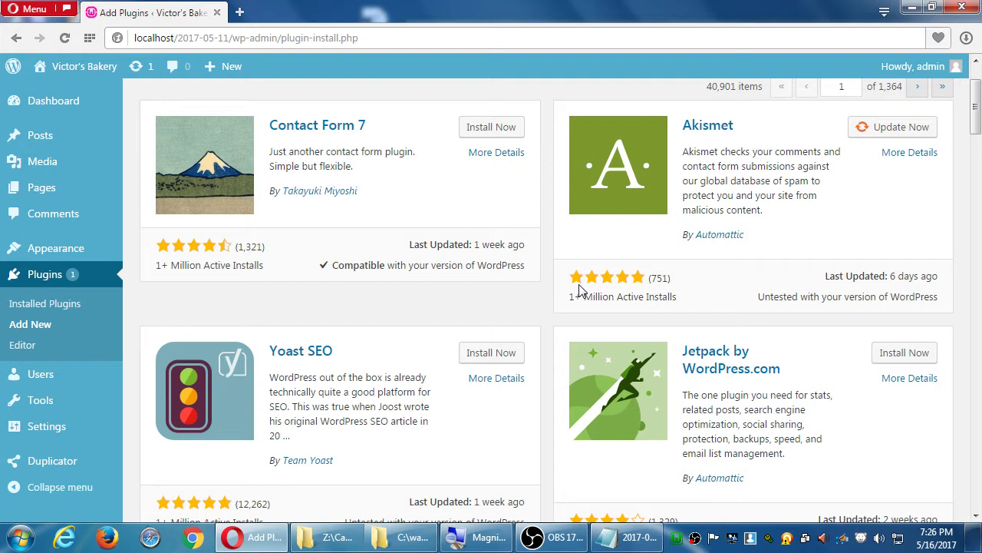
left_click(496, 377)
Step: Read Yoast SEO's description along with its author, version, compatibility and rating information
scroll(472, 357, "down", 2)
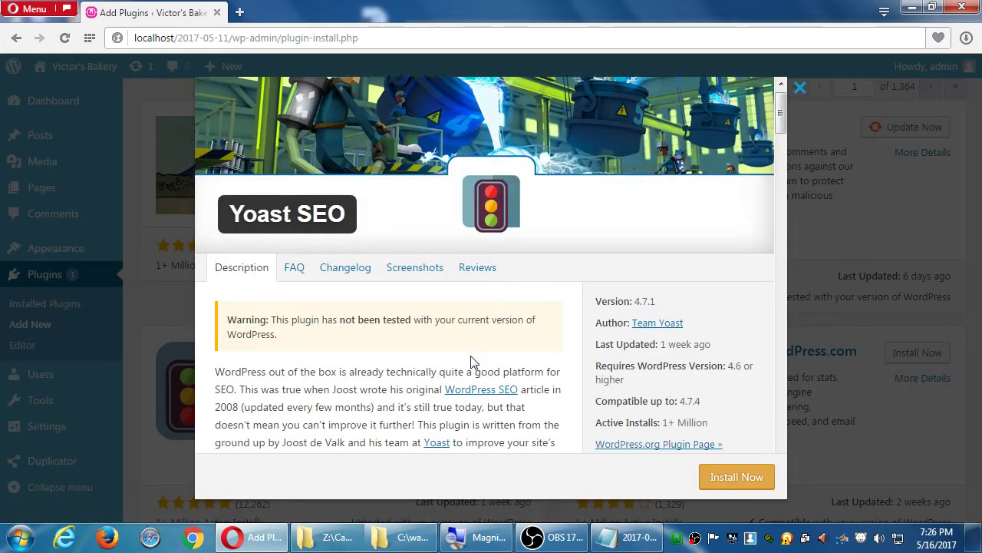
scroll(345, 234, "down", 2)
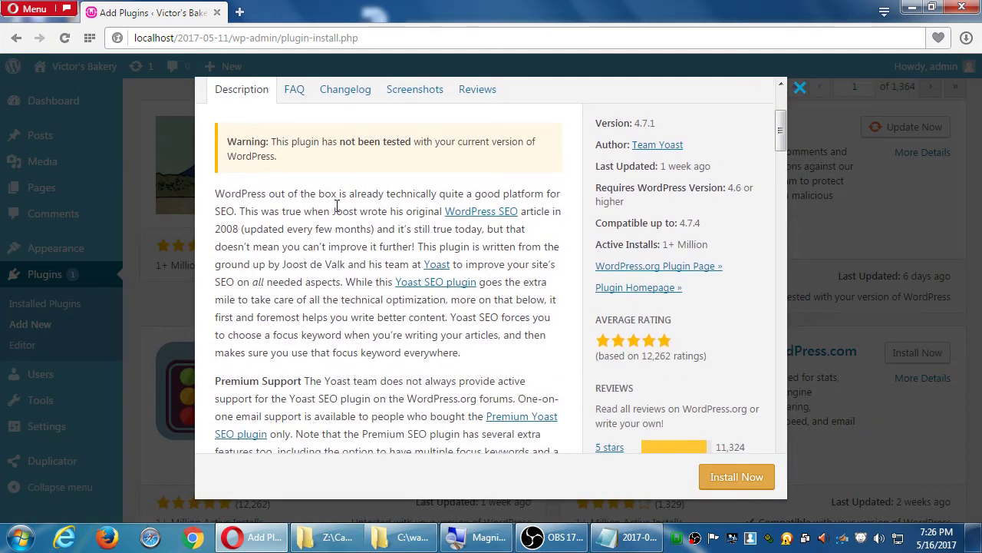
scroll(336, 206, "up", 2)
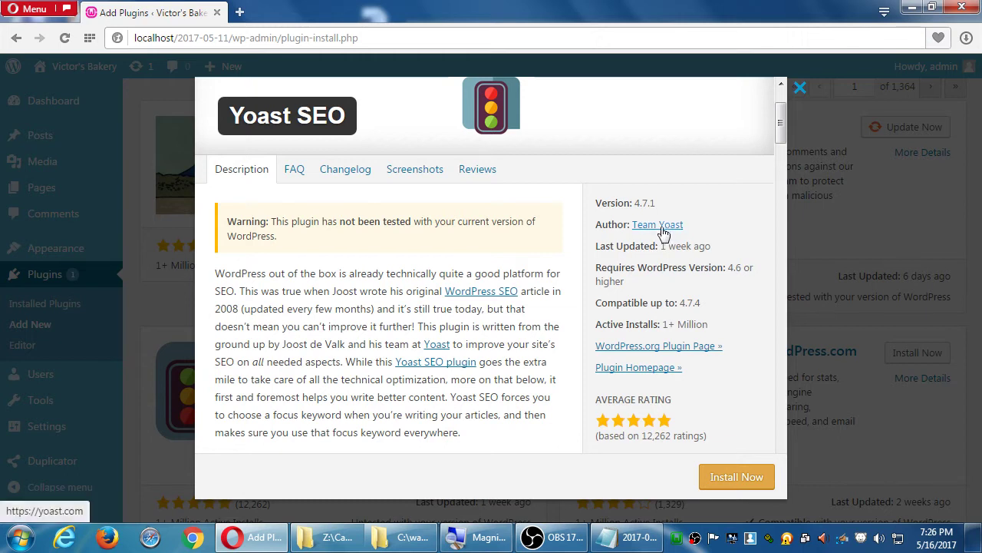
scroll(358, 331, "down", 1)
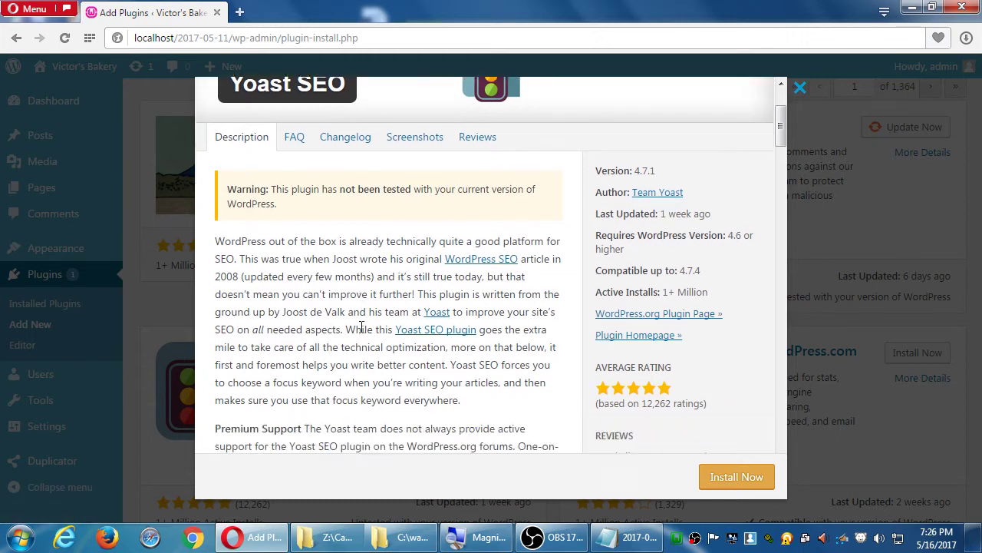
scroll(360, 328, "down", 5)
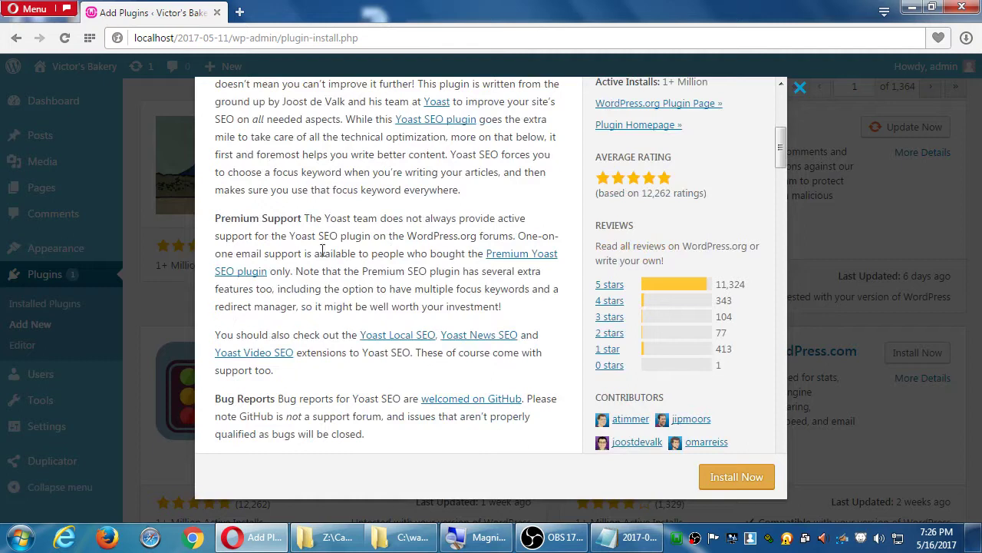
Step: Point out the Premium Support paragraph in Yoast SEO's description and read it
left_click_drag(254, 218, 370, 253)
left_click(311, 234)
double_click(248, 218)
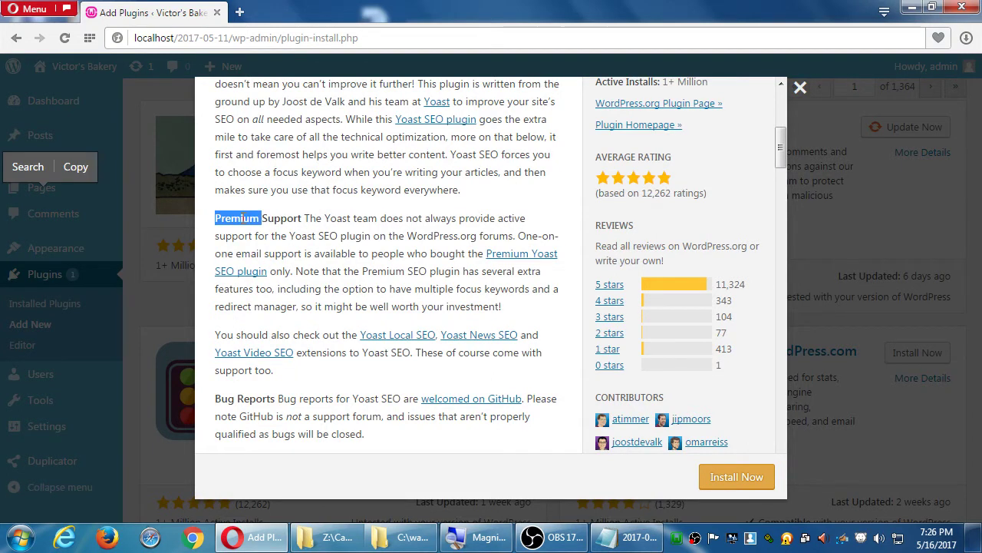
left_click(304, 189)
scroll(300, 218, "down", 1)
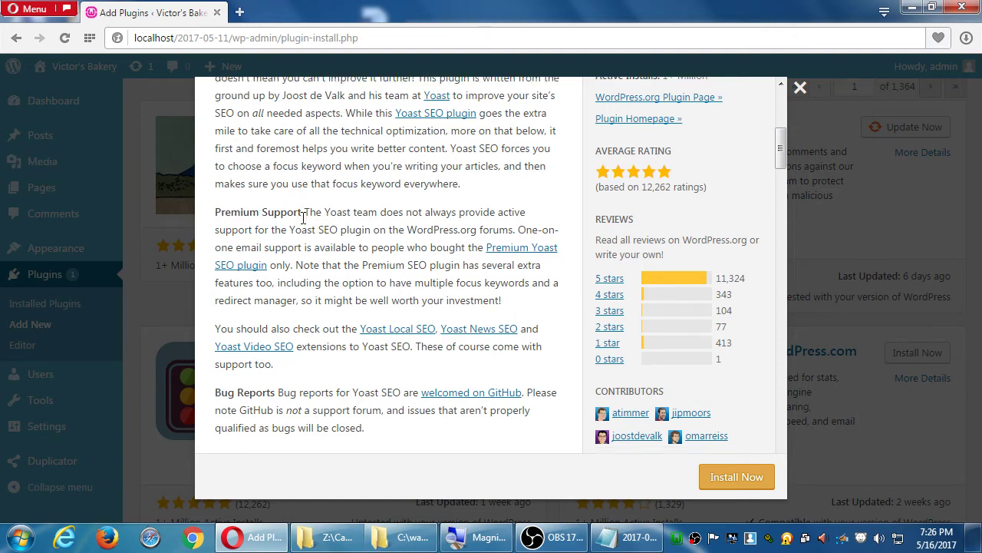
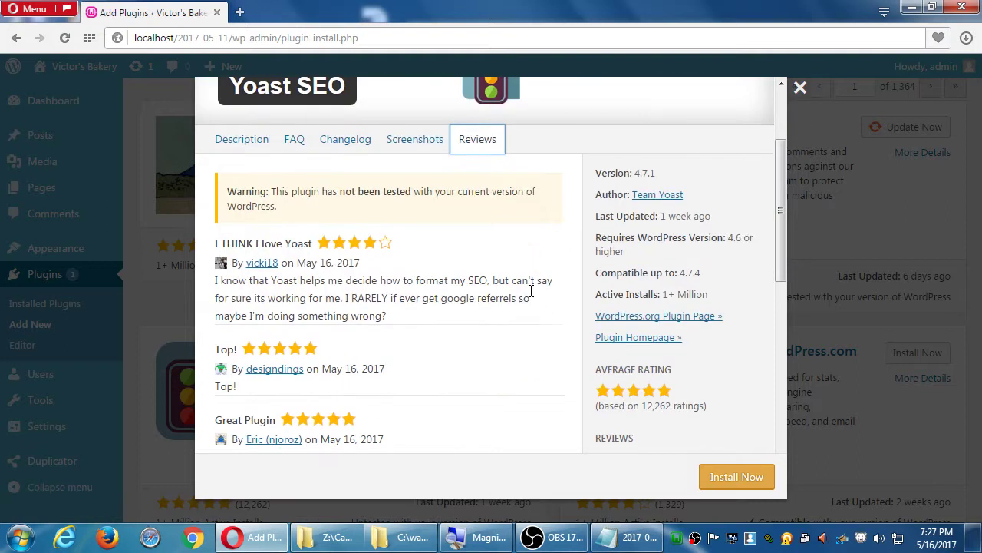
Step: Read through the user reviews of Yoast SEO and check its star rating breakdown
scroll(502, 321, "down", 3)
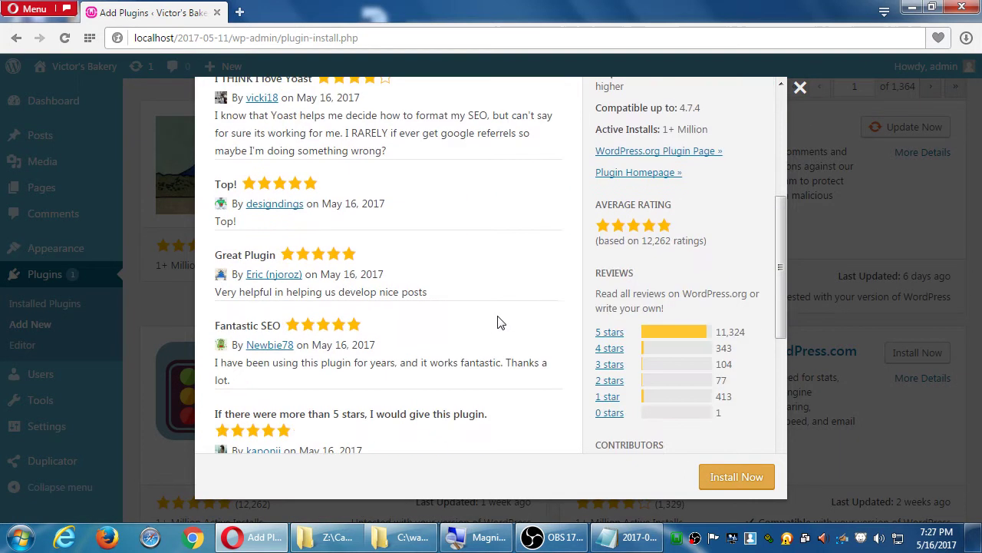
scroll(499, 321, "down", 3)
scroll(495, 320, "down", 4)
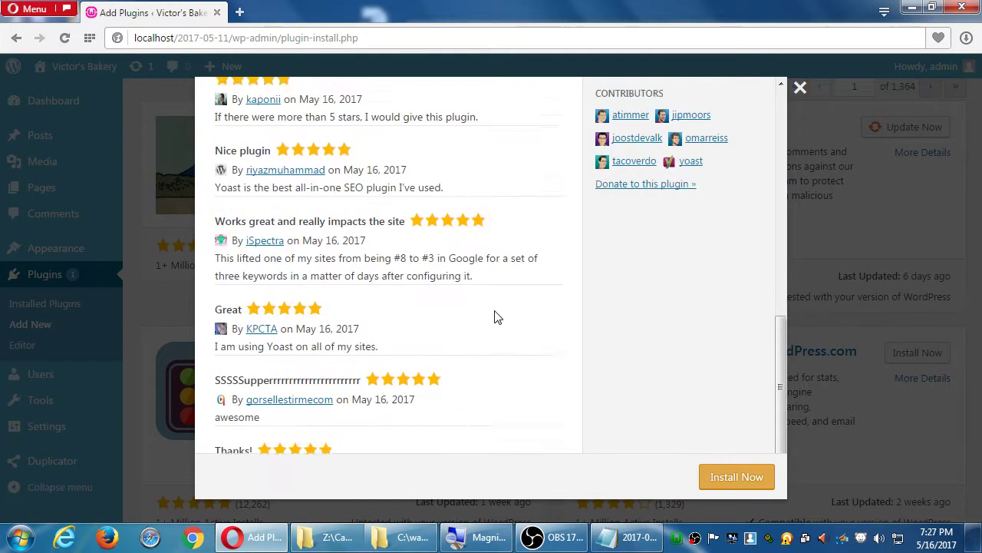
scroll(496, 317, "down", 2)
scroll(495, 317, "up", 5)
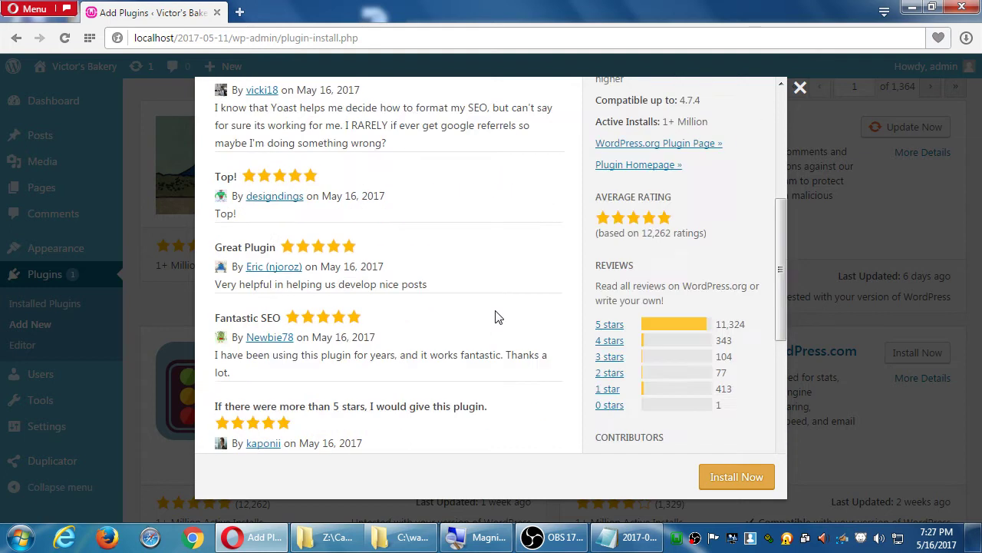
Step: Open Yoast SEO's 0-star reviews on WordPress.org, skim the review list and close that page
left_click(610, 405)
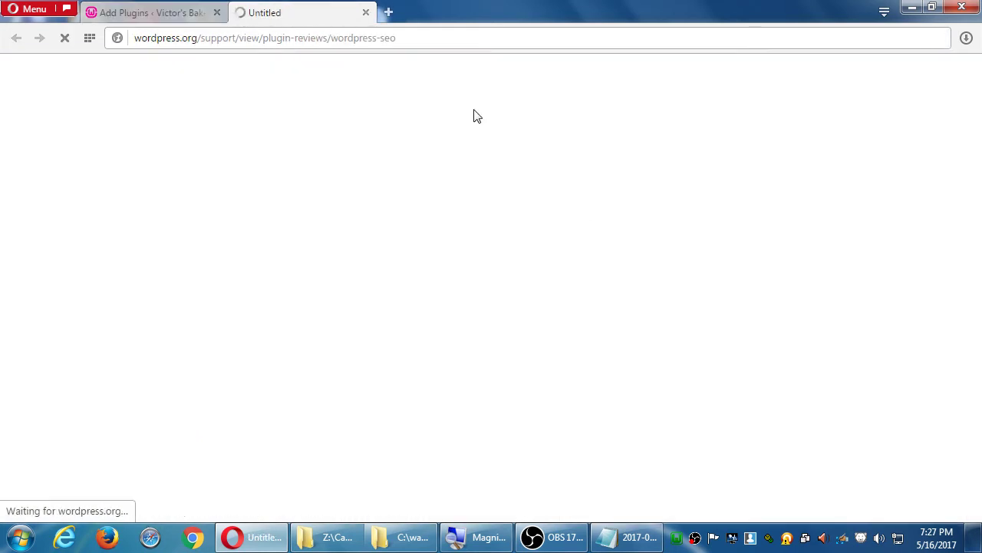
scroll(355, 181, "down", 10)
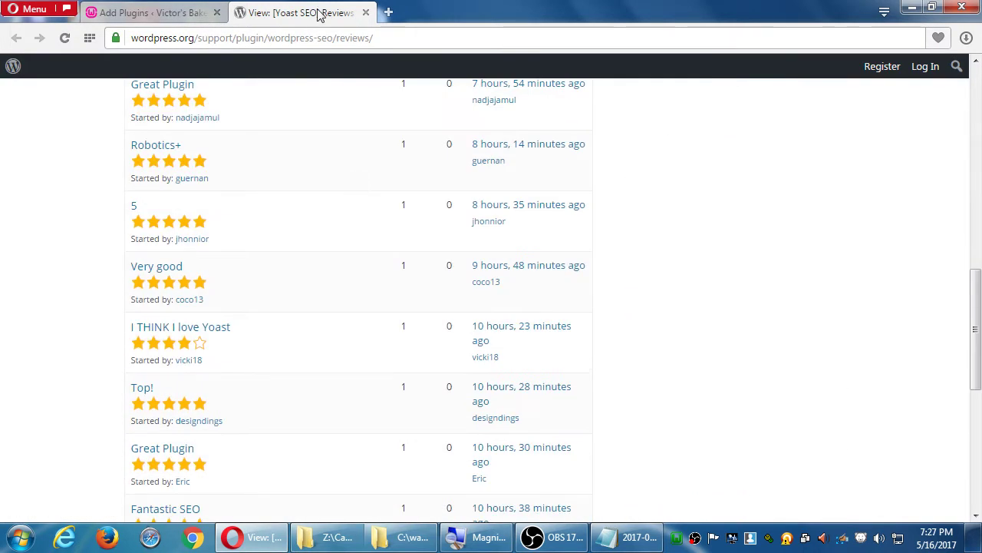
left_click(365, 13)
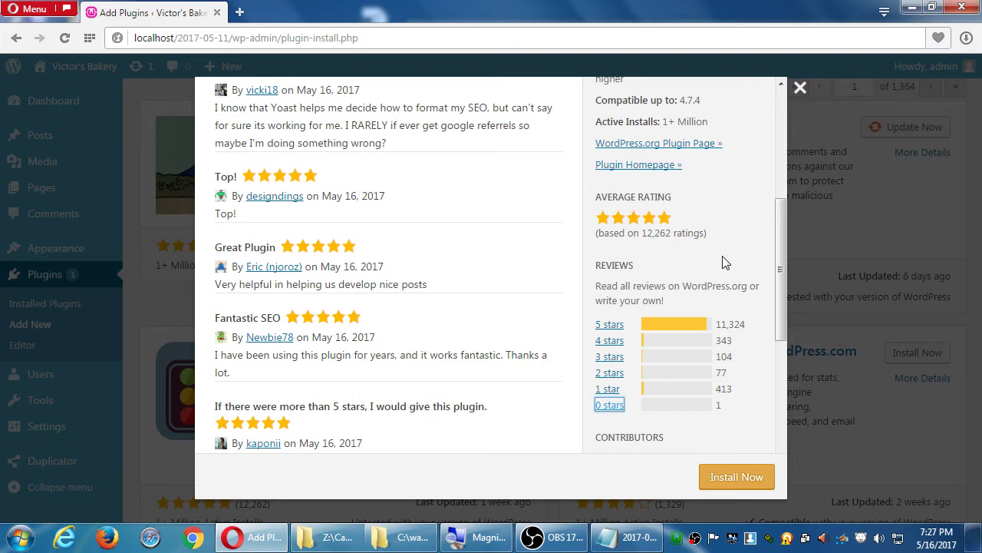
Step: Close Yoast SEO's details, then install and activate the plugin from the popular plugins list
scroll(724, 263, "up", 5)
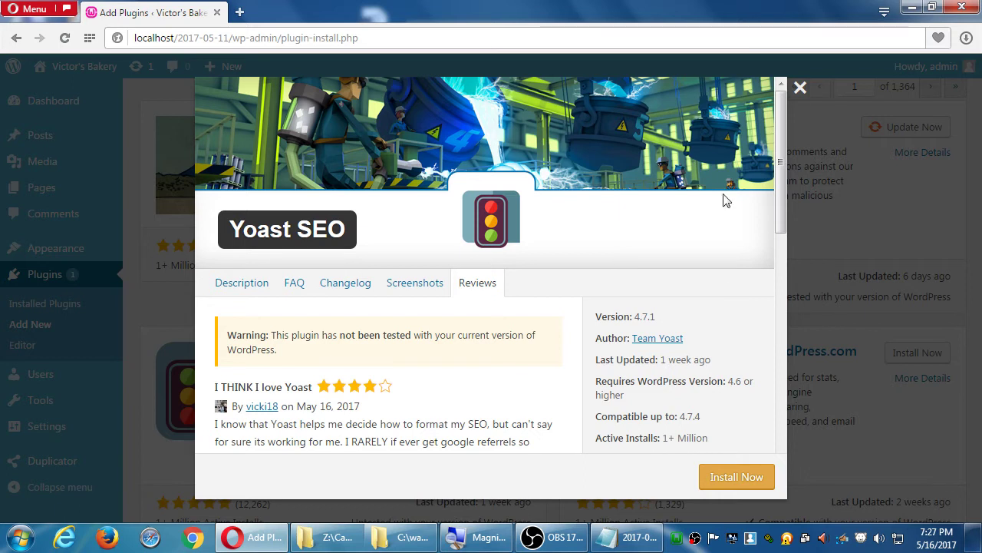
left_click(800, 87)
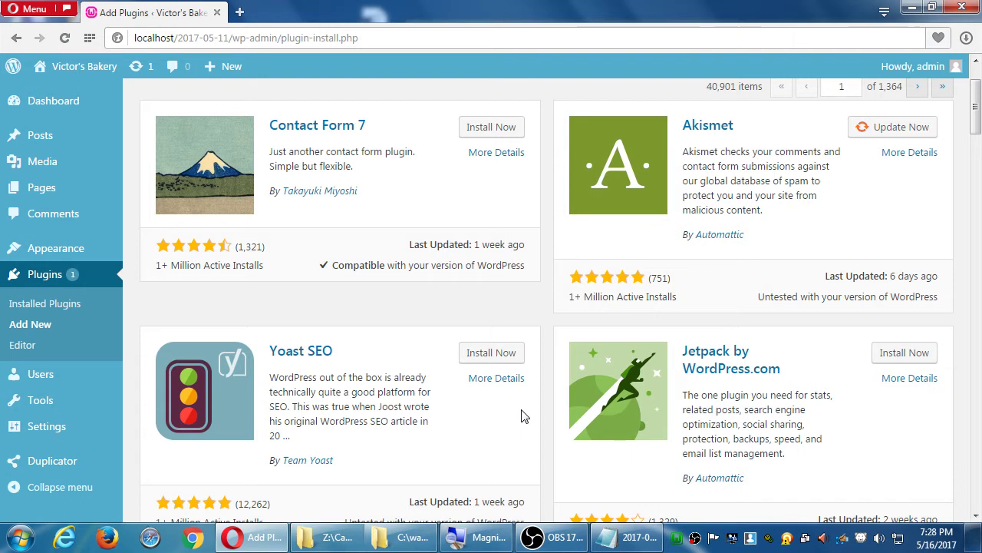
left_click(497, 354)
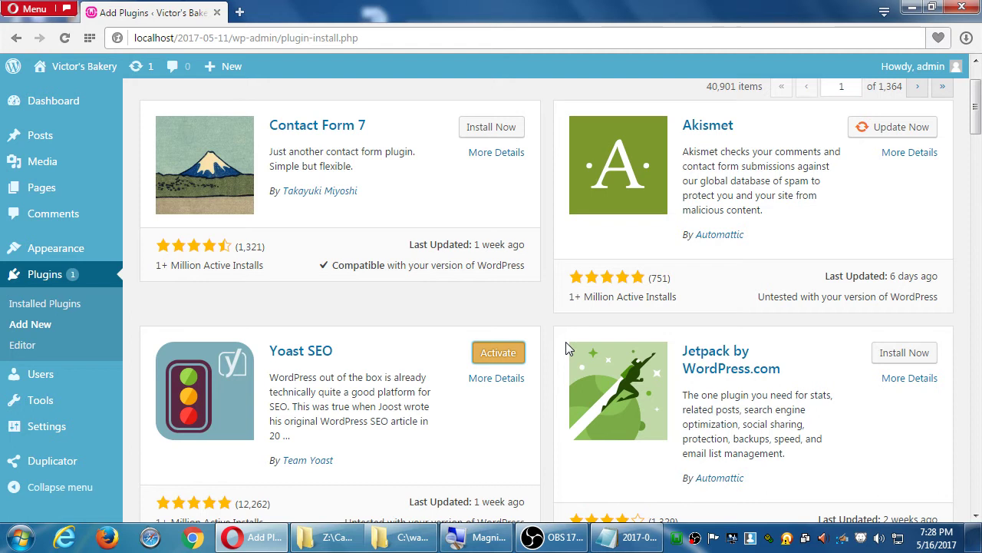
left_click(497, 353)
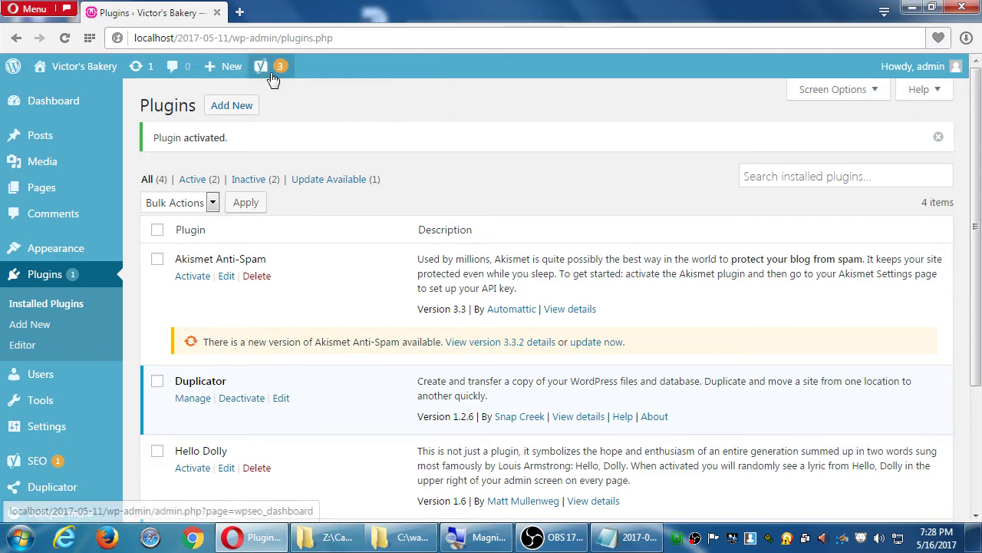
Step: Check the Yoast entries added to the dashboard and the plugin's entry in the installed plugins list
mouse_move(273, 78)
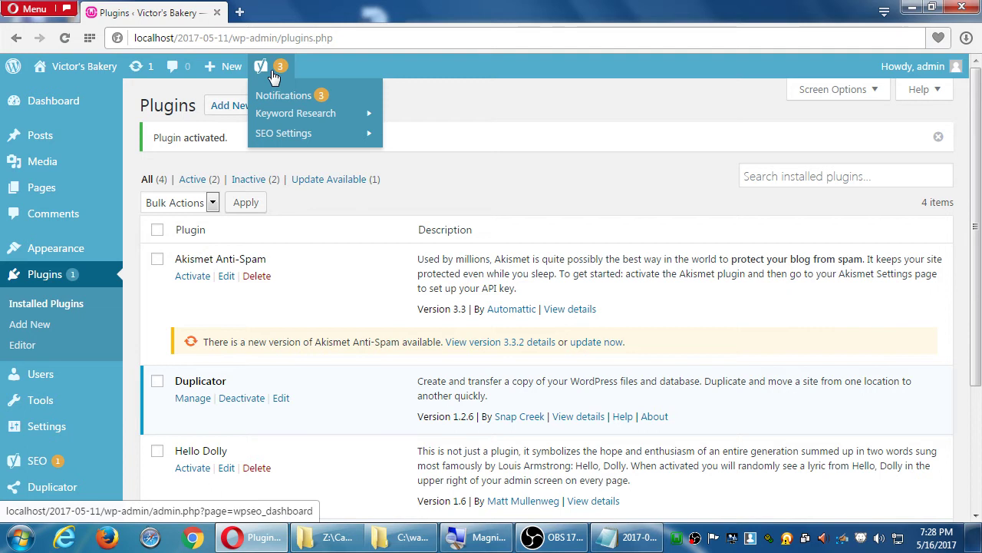
scroll(84, 463, "down", 3)
mouse_move(85, 464)
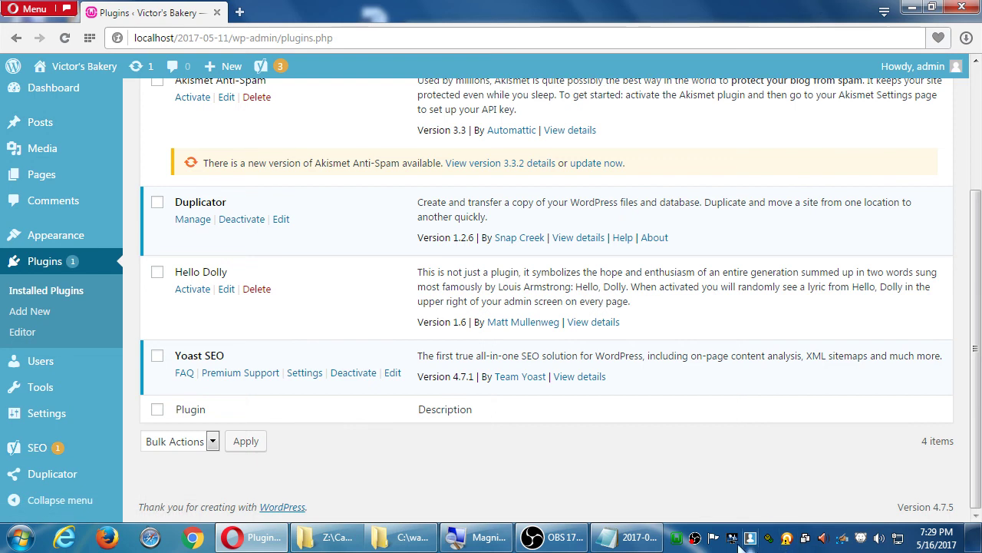
right_click(695, 540)
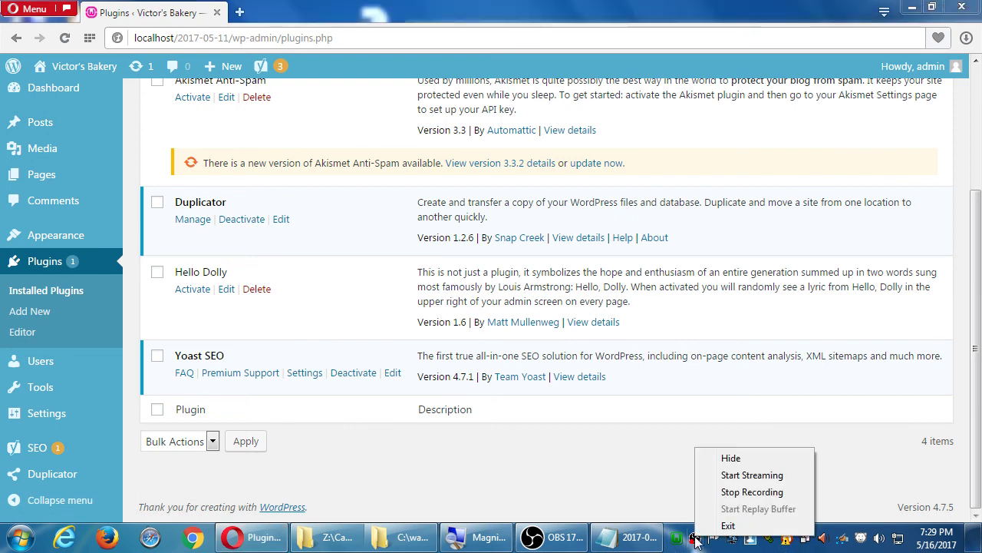